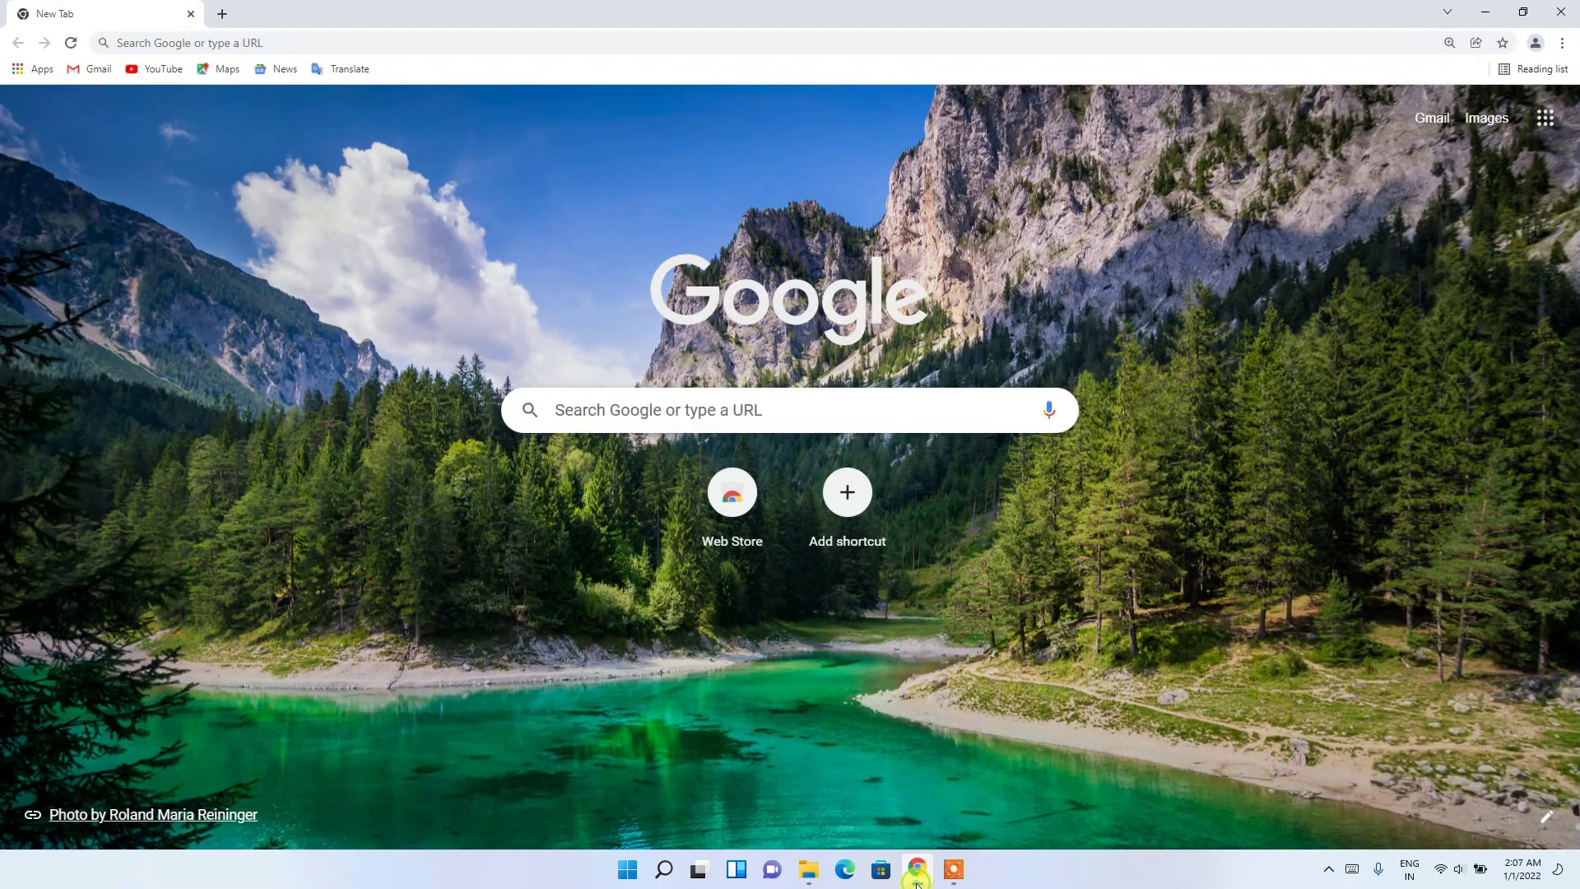
- Search Google for 'jdk download' by picking the suggestion after typing 'jdk' in the address bar
click(950, 45)
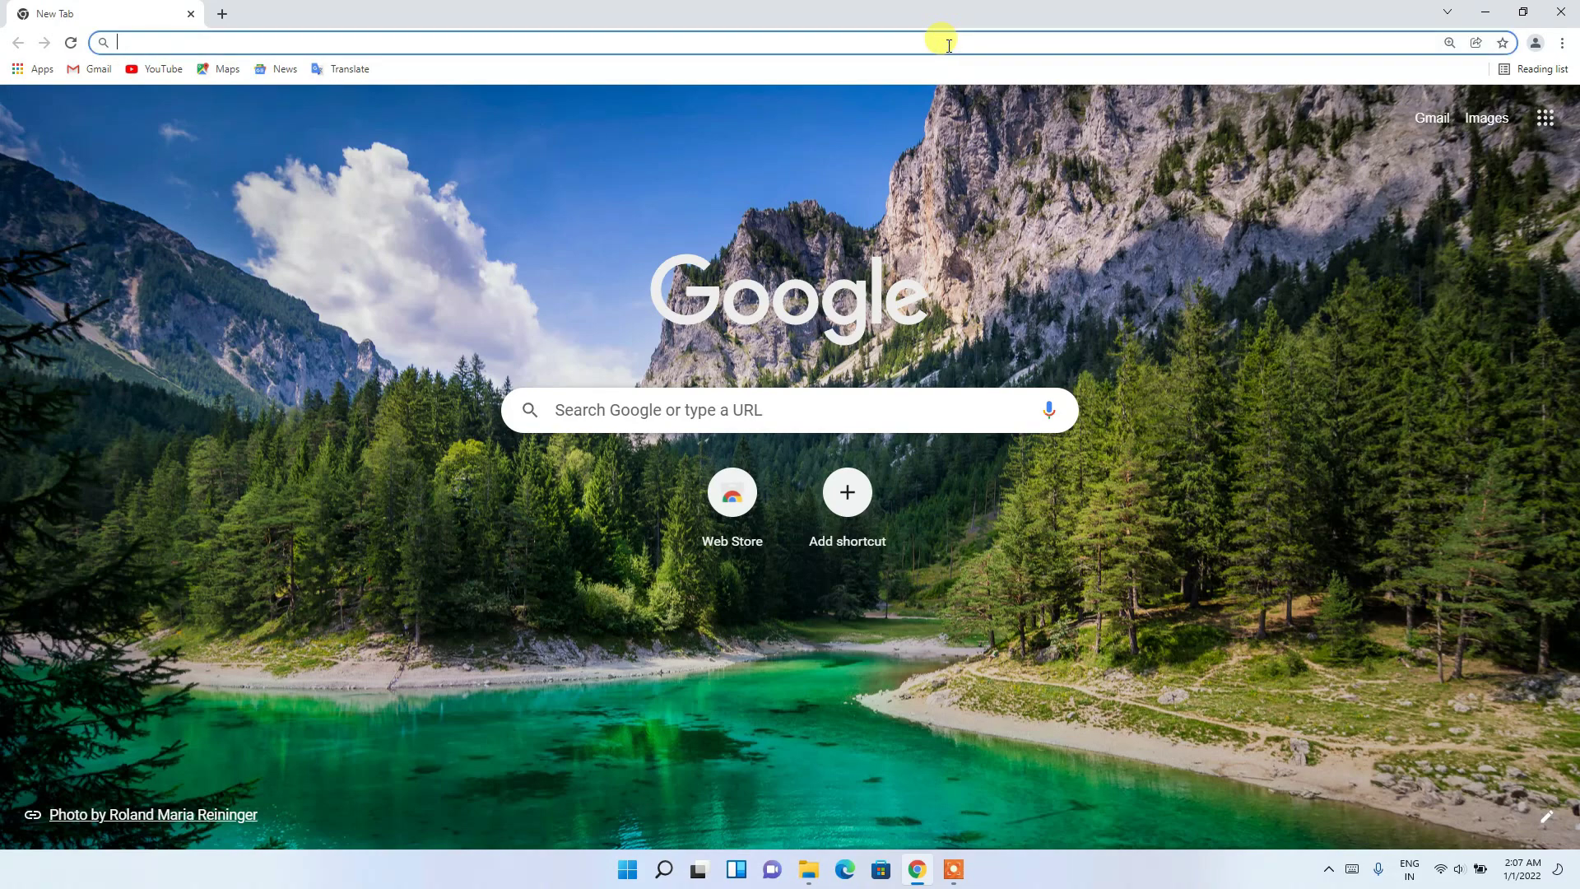
text(jdk)
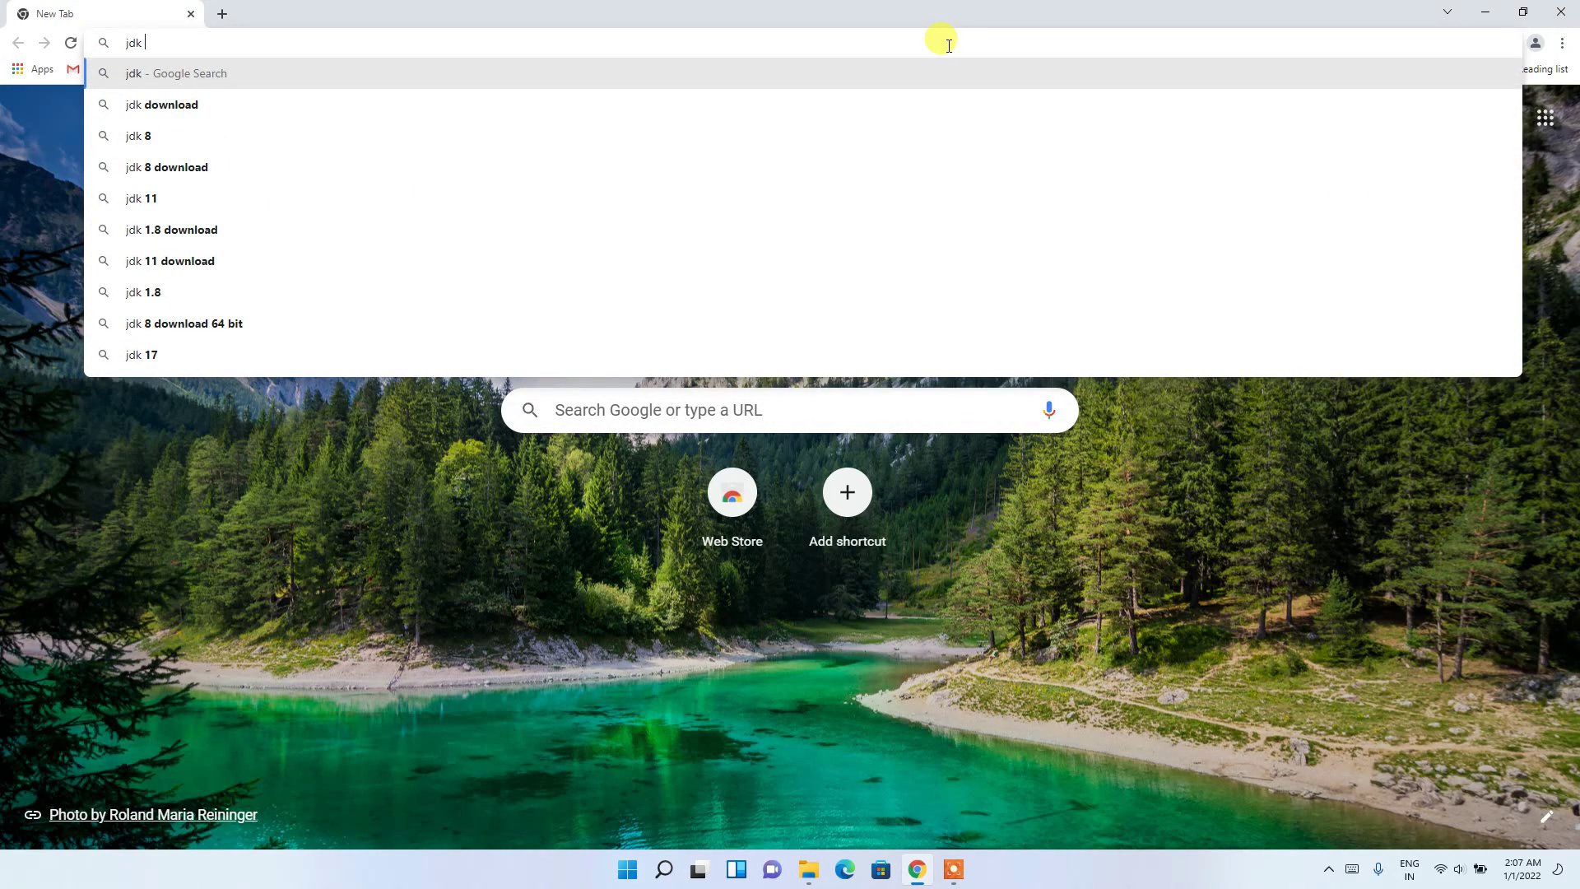
key(Down)
key(Return)
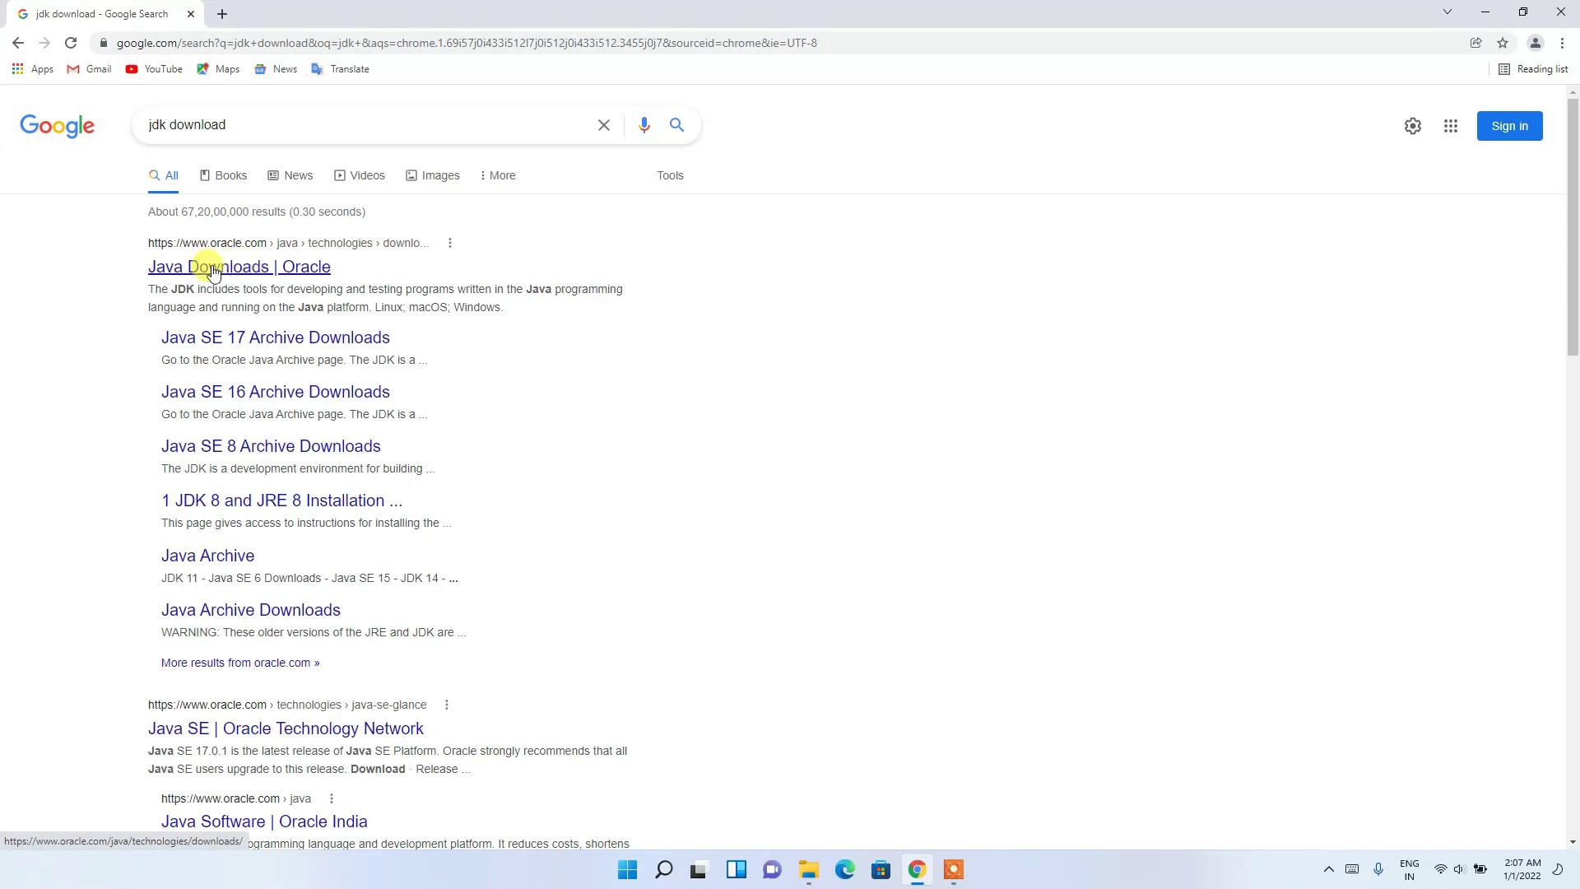
- Open the 'Java Downloads | Oracle' result and scroll down to the JDK 17.0.1 downloads
click(214, 268)
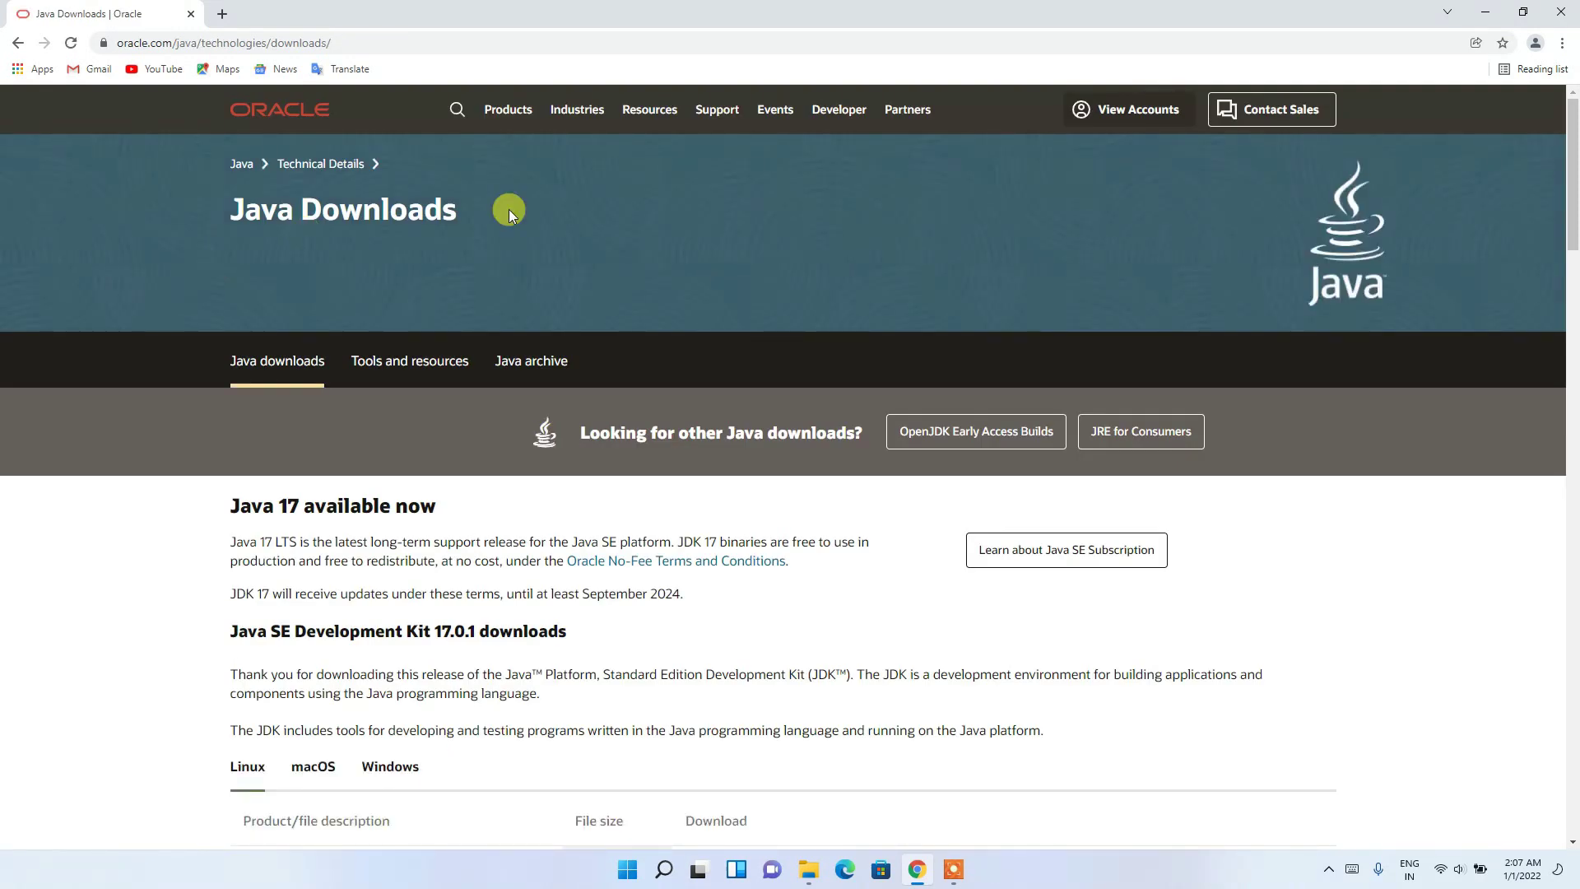
scroll(1147, 216, down, 6)
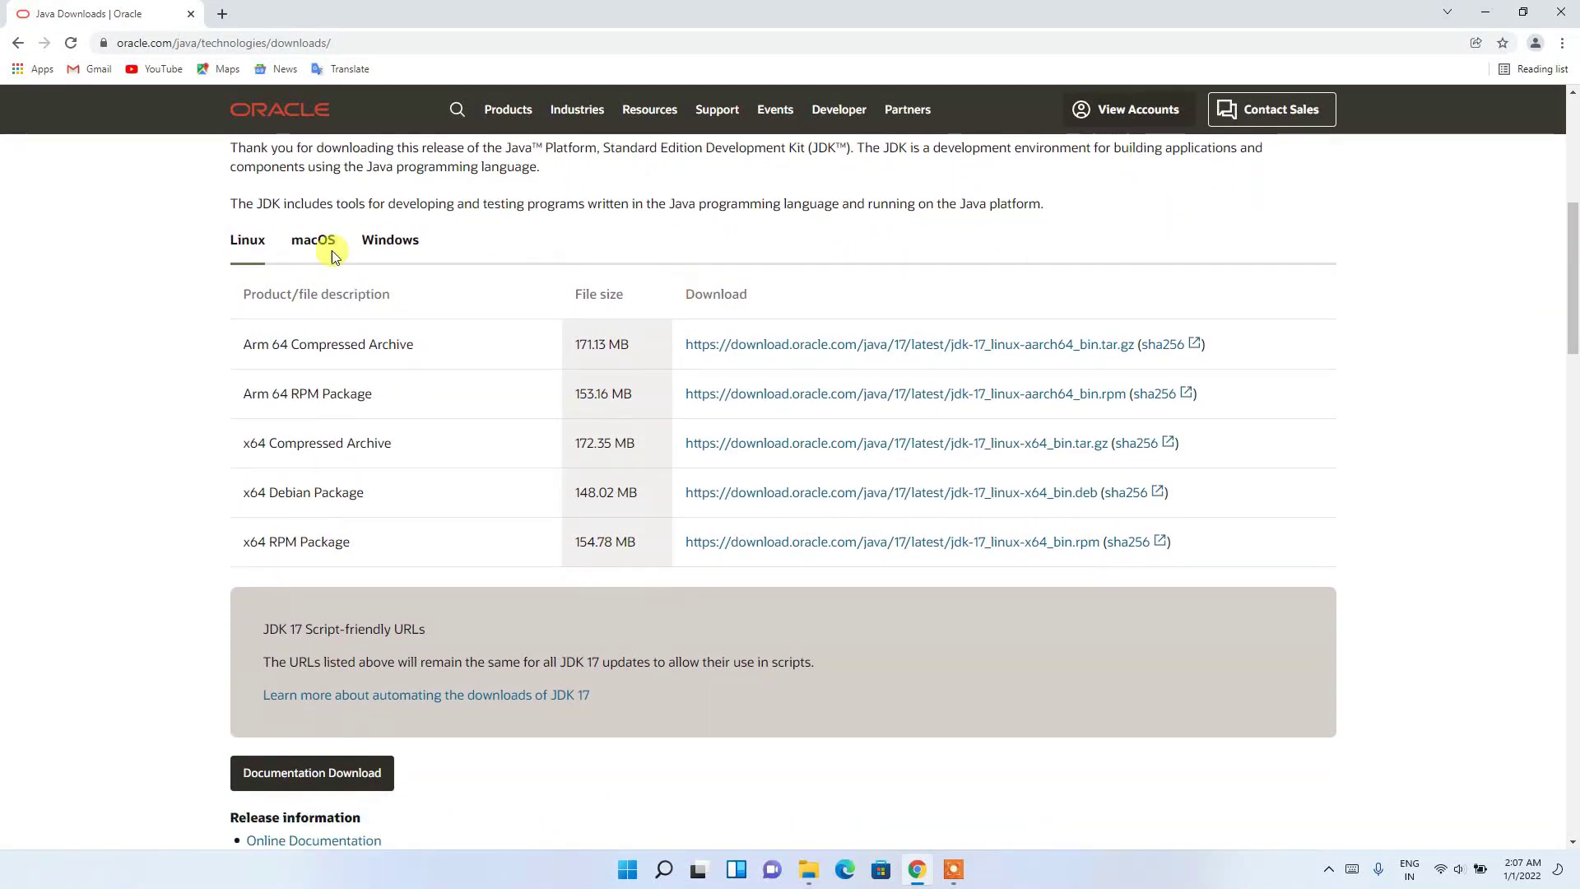
- Switch to the Windows downloads and start downloading the x64 MSI Installer
click(390, 240)
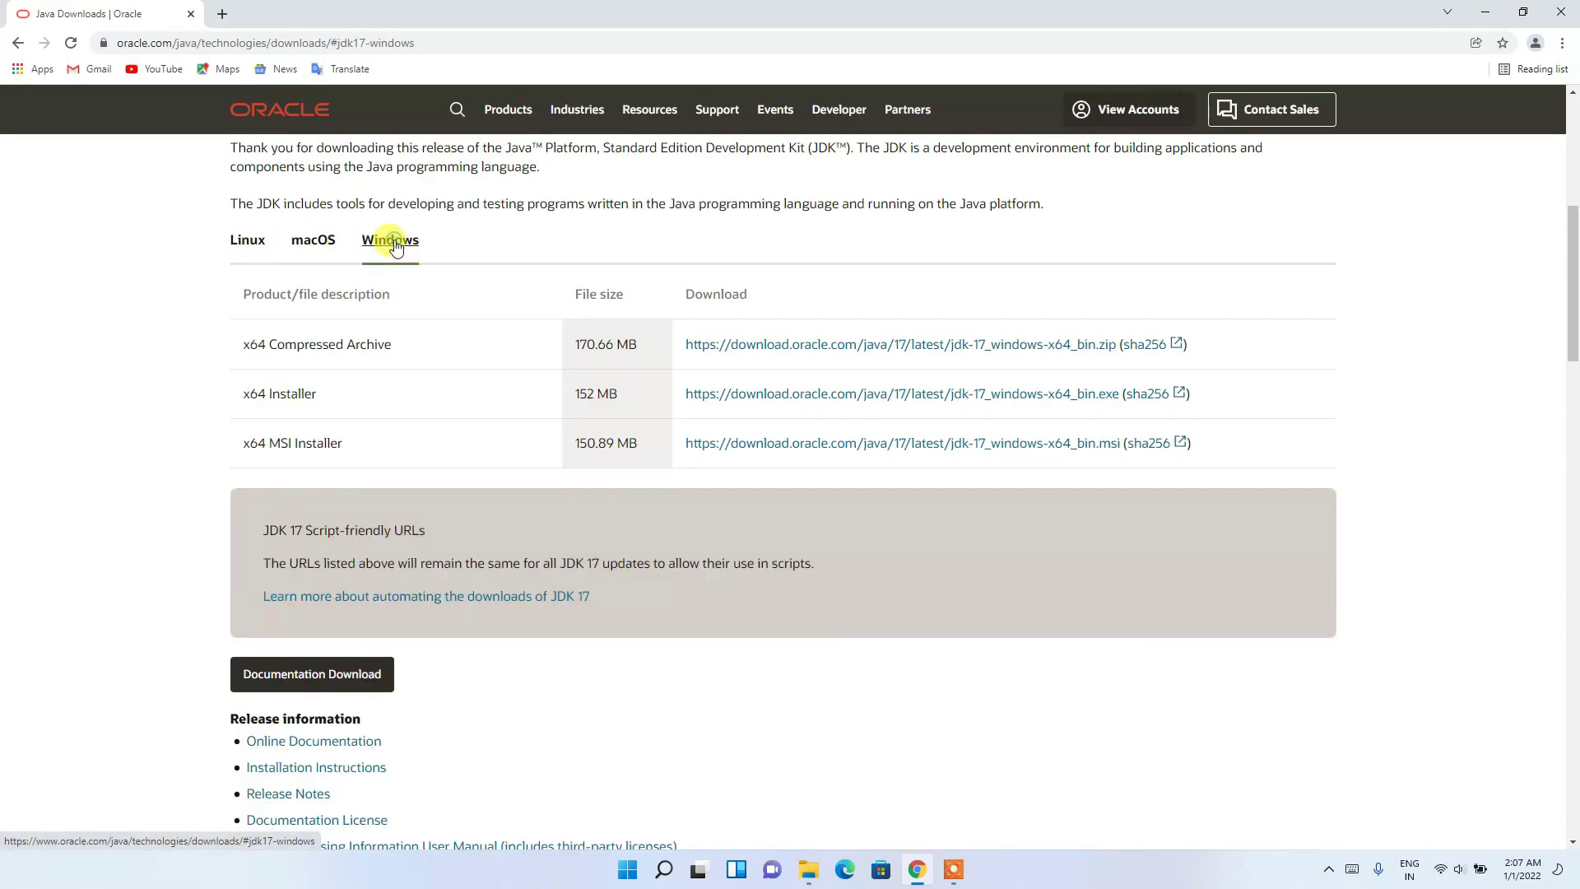
scroll(395, 246, down, 2)
scroll(395, 242, up, 2)
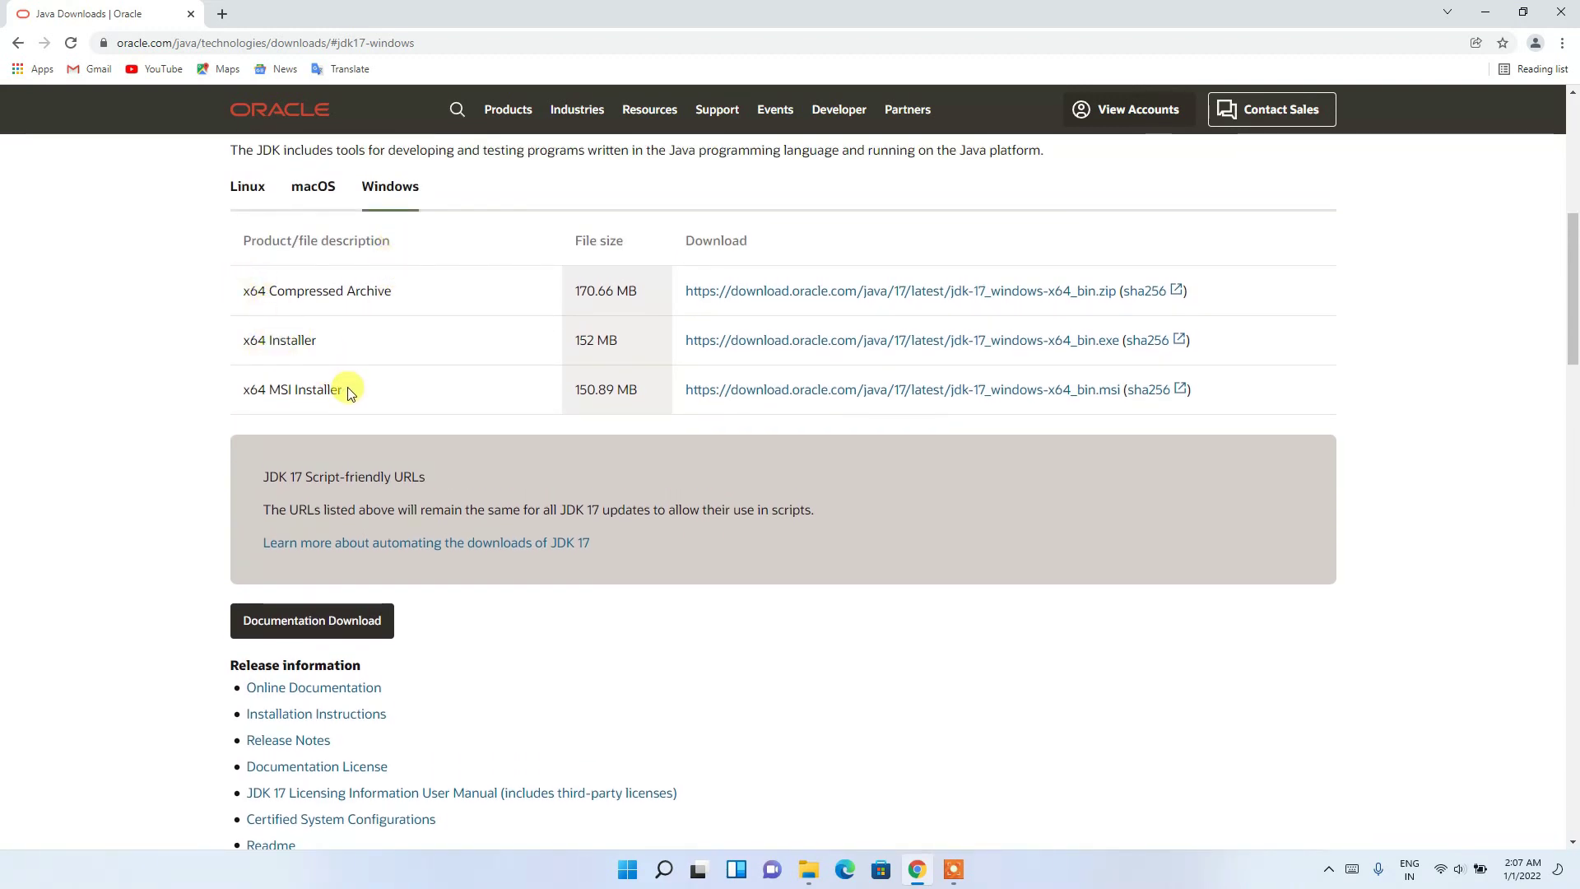
drag(344, 391, 243, 388)
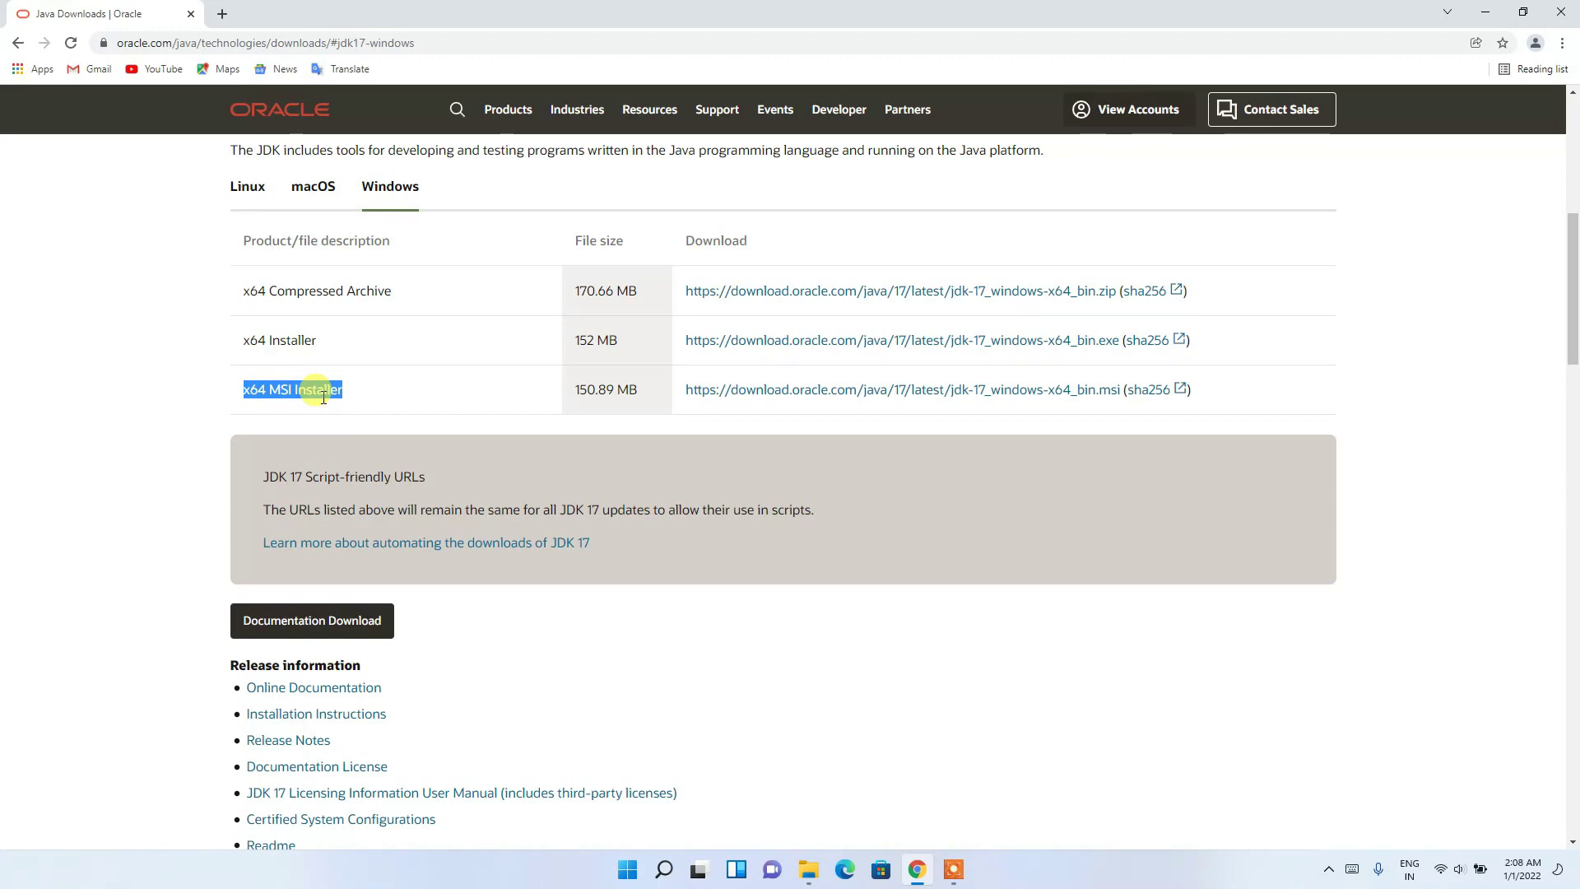
double_click(276, 390)
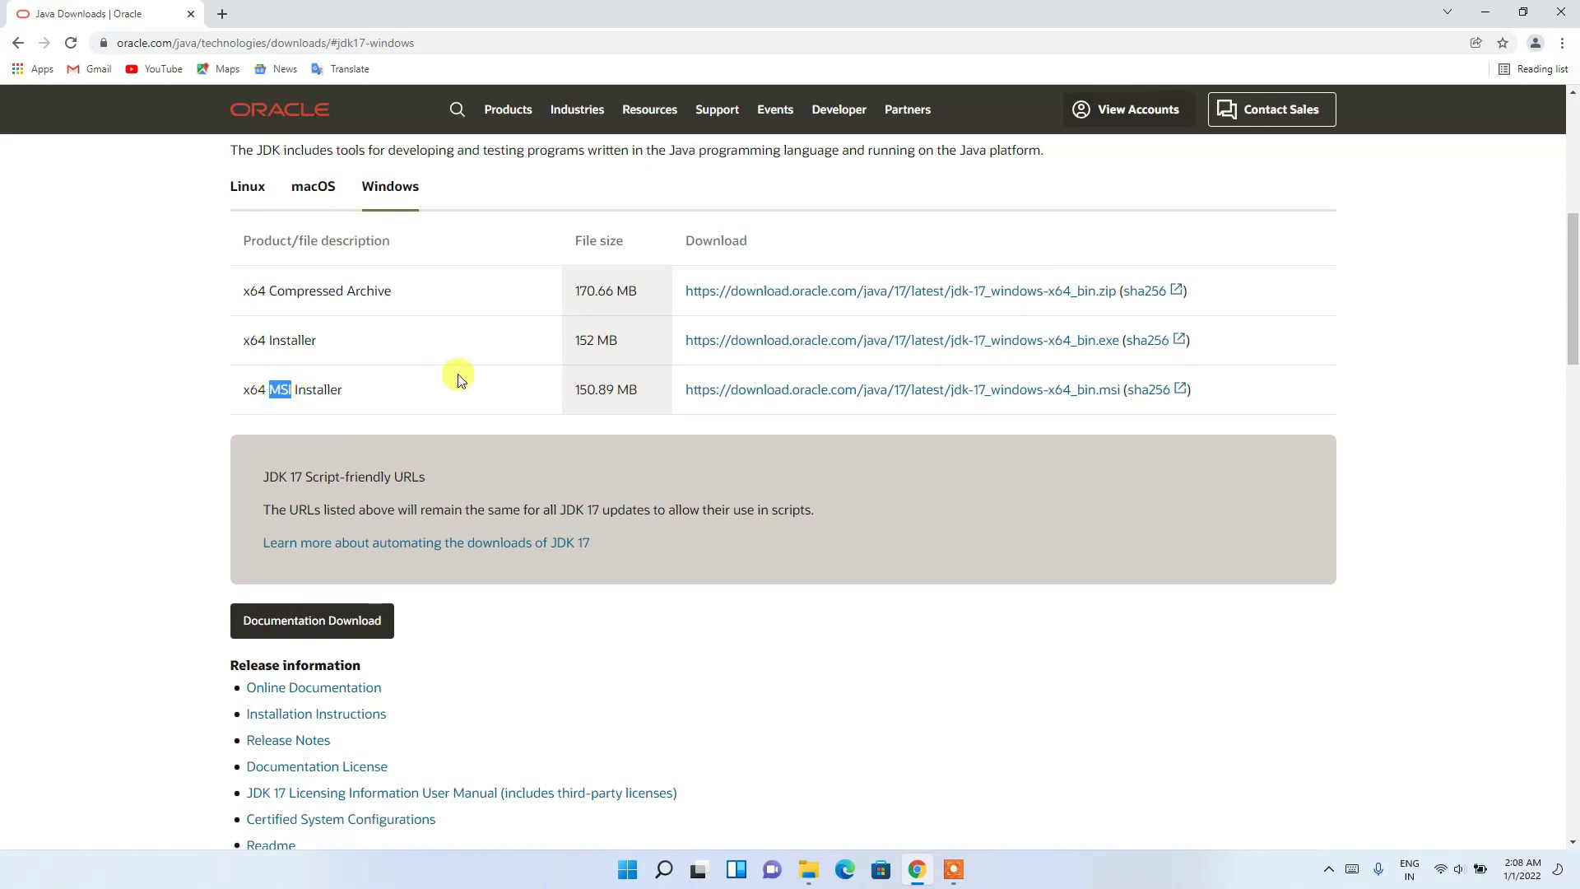
click(741, 392)
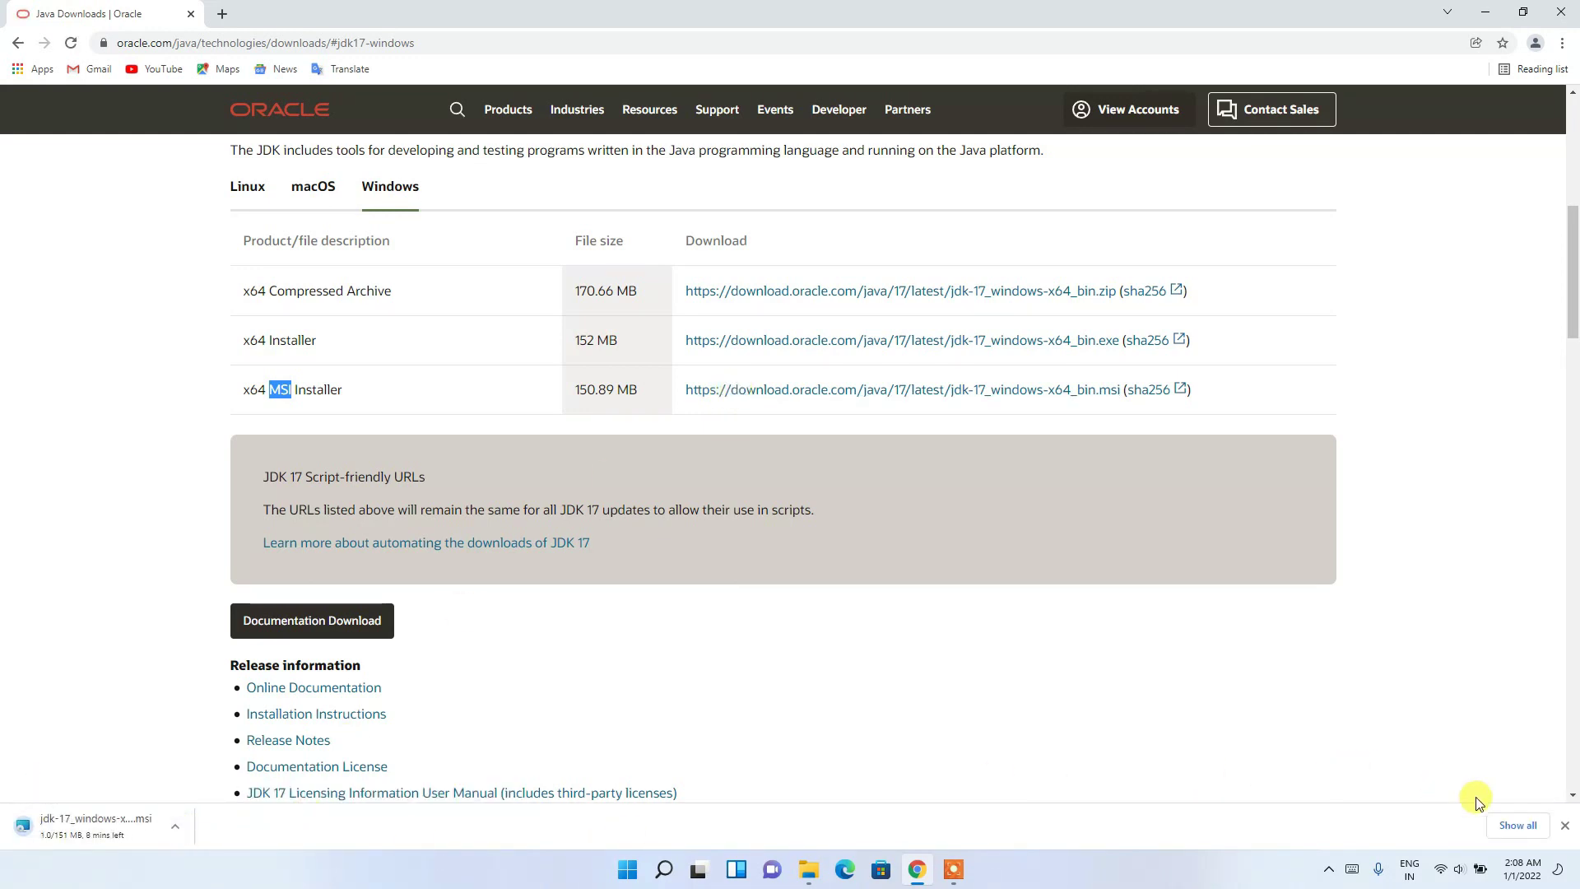
- Cancel the jdk-17_windows-x64_bin.msi download, remove it from the list, and minimize Chrome
click(1514, 826)
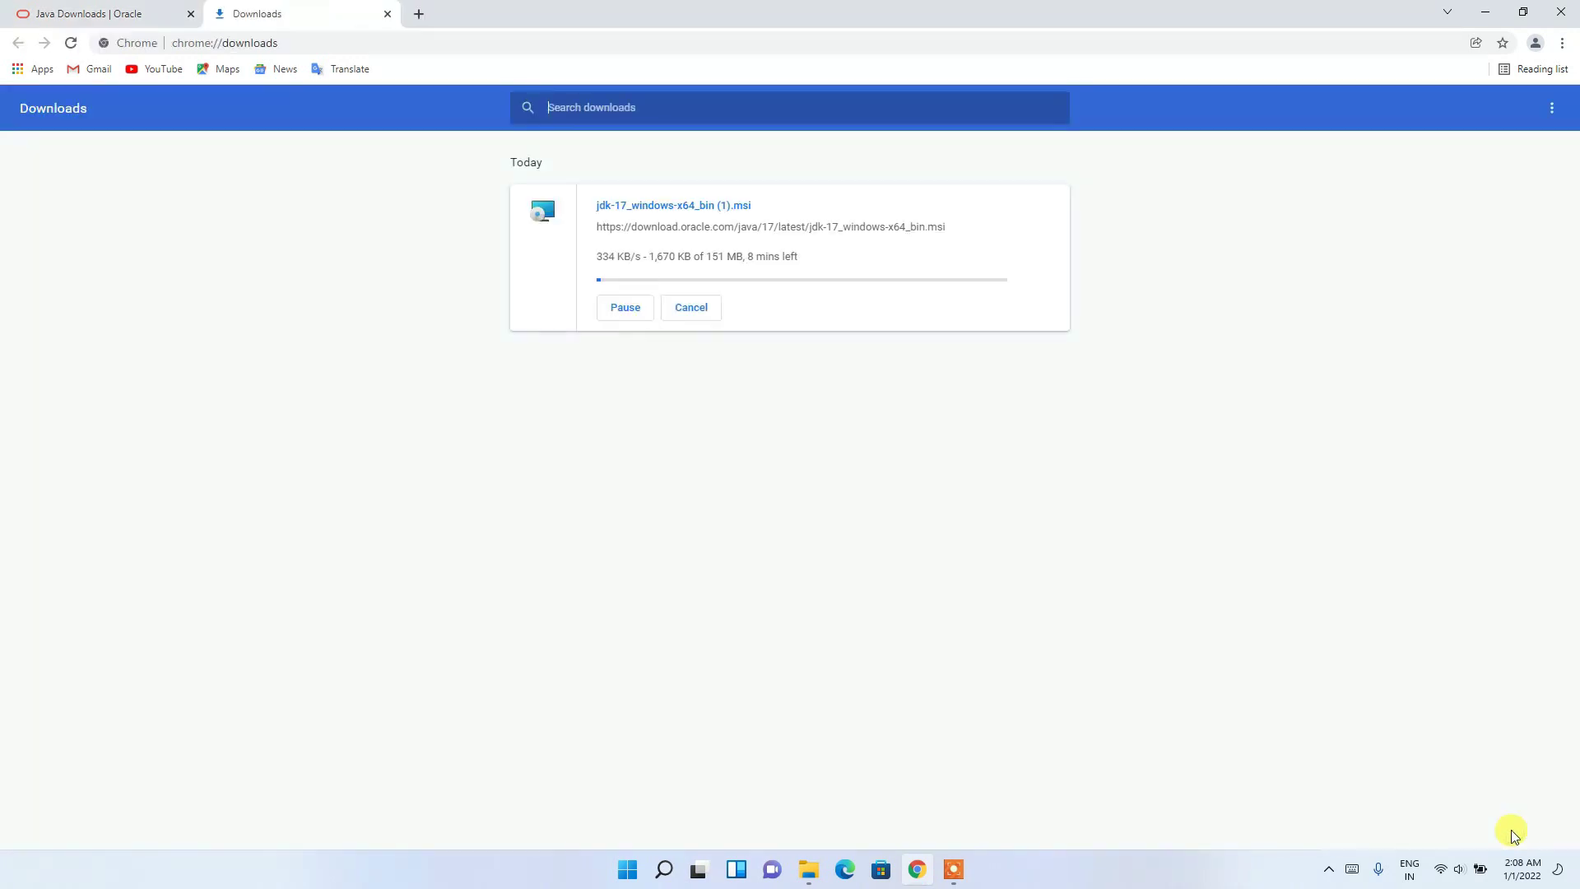
click(632, 308)
click(706, 307)
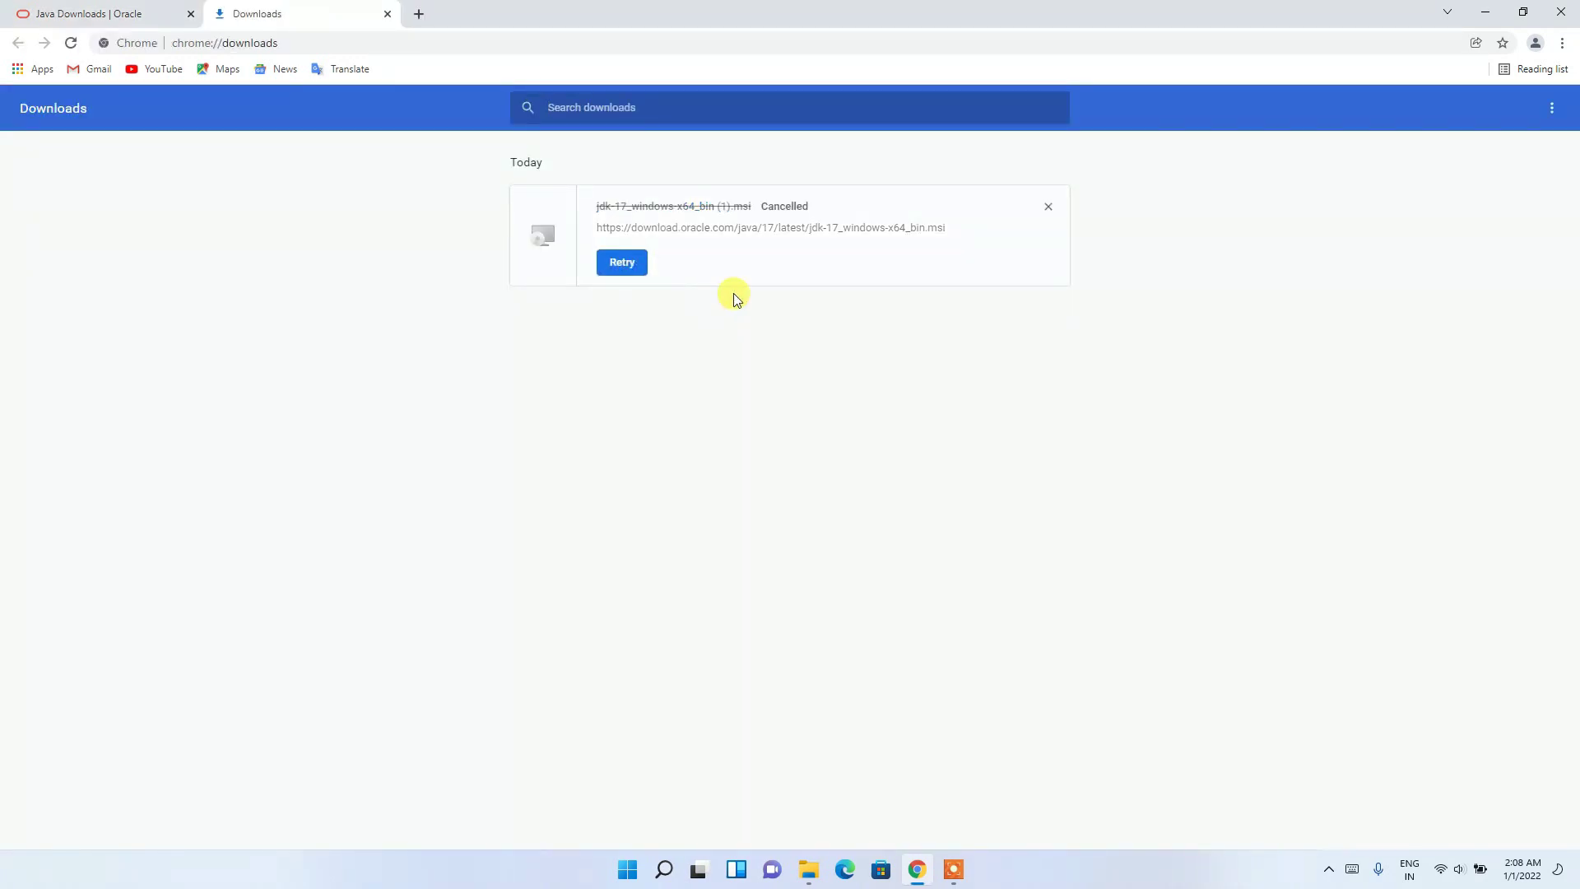
click(1048, 206)
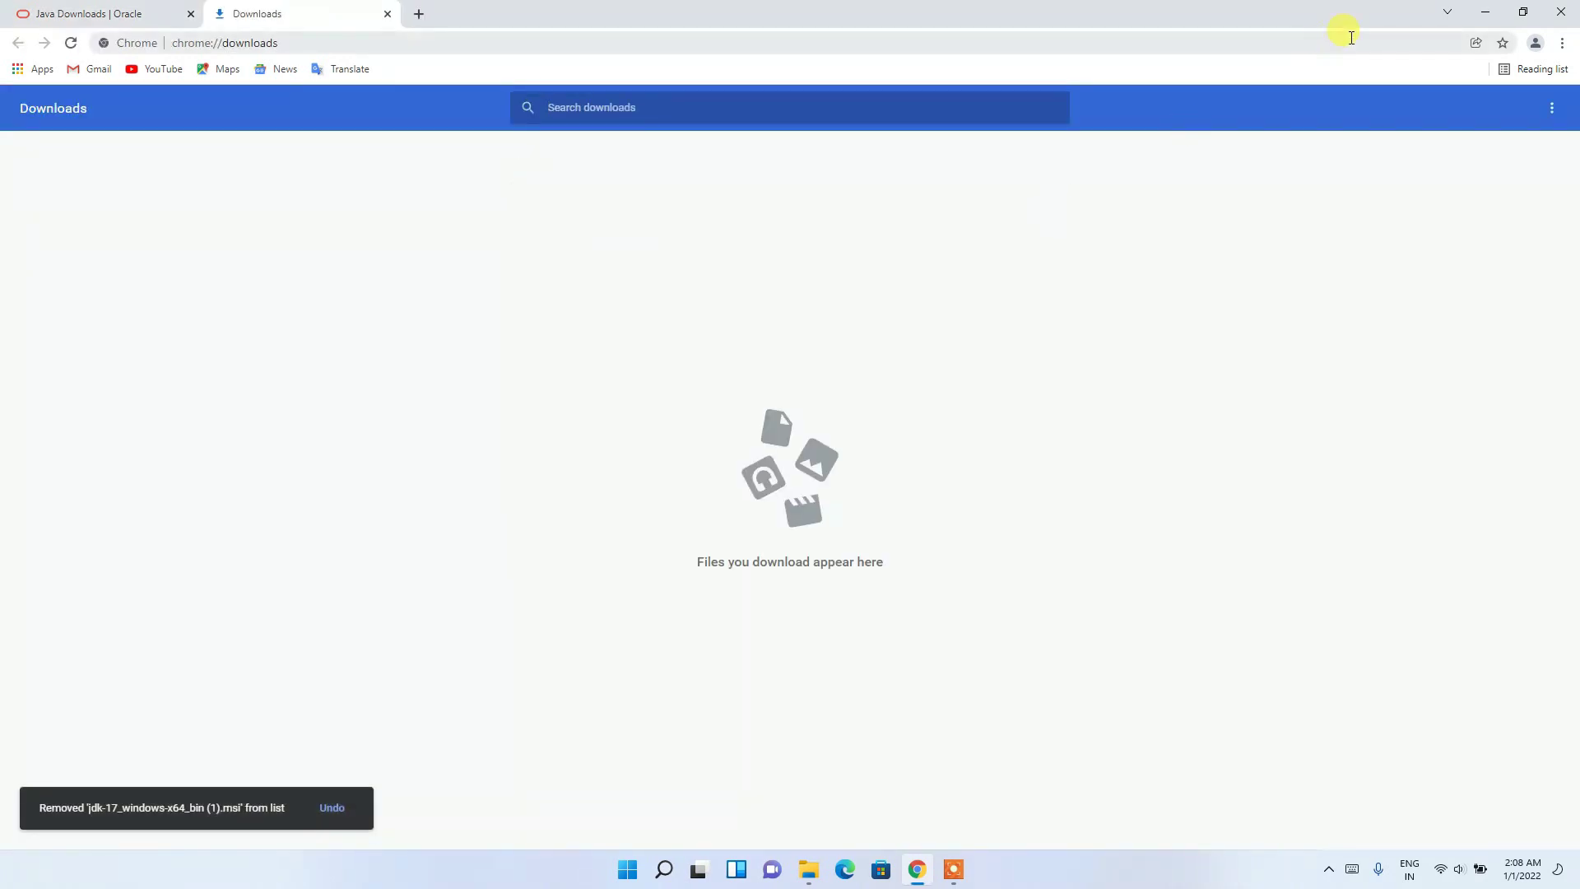
click(1486, 12)
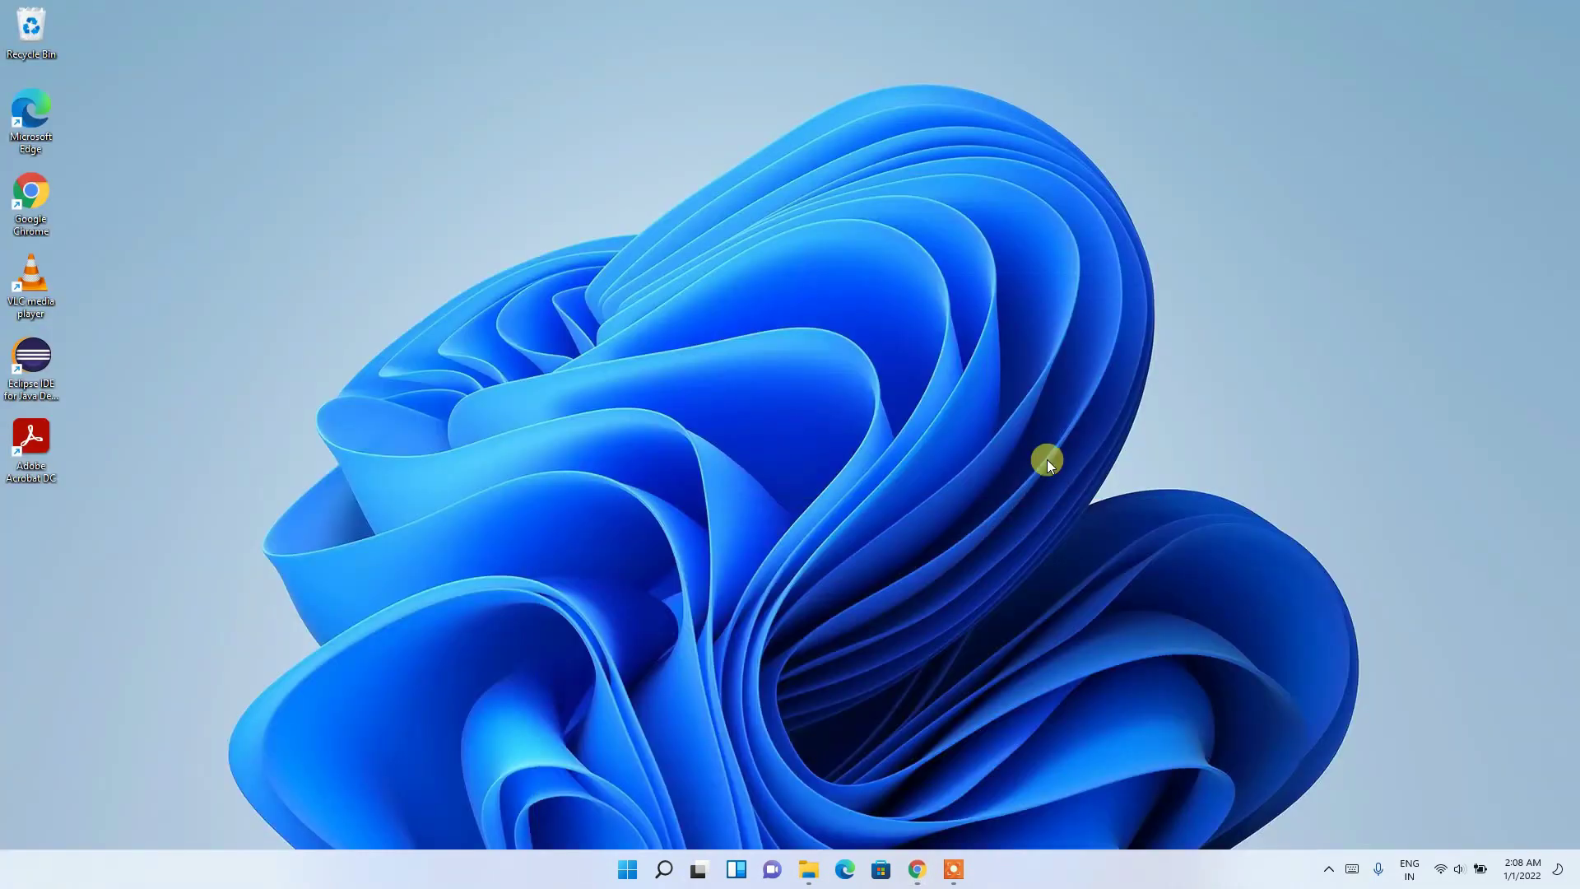
- Run the jdk-17_windows-x64_bin installer from File Explorer's Downloads > Software folder
click(809, 869)
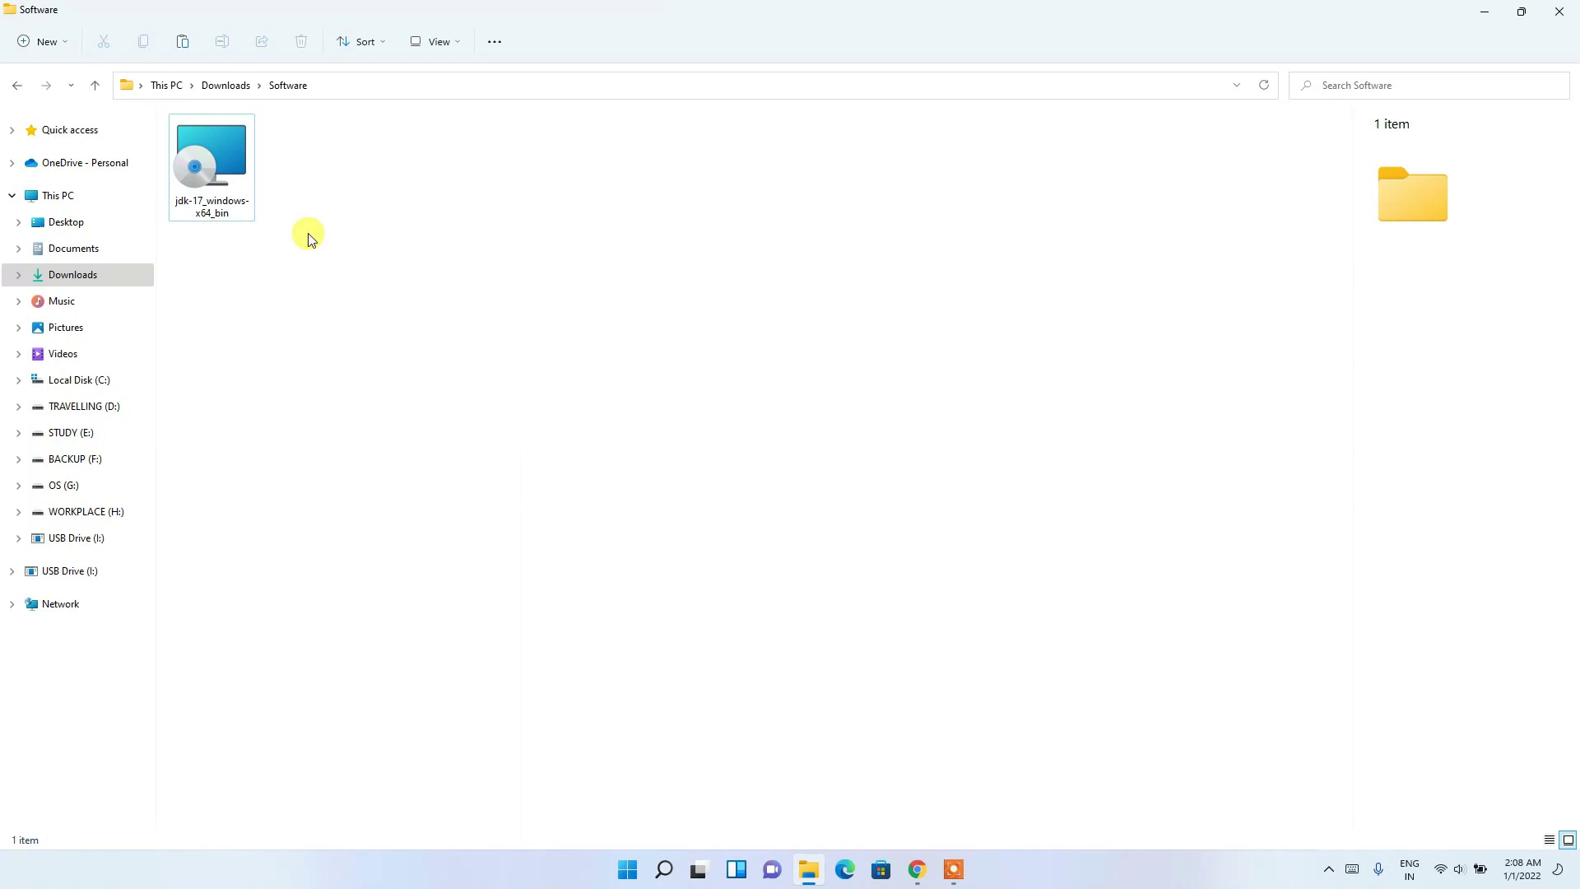
click(221, 167)
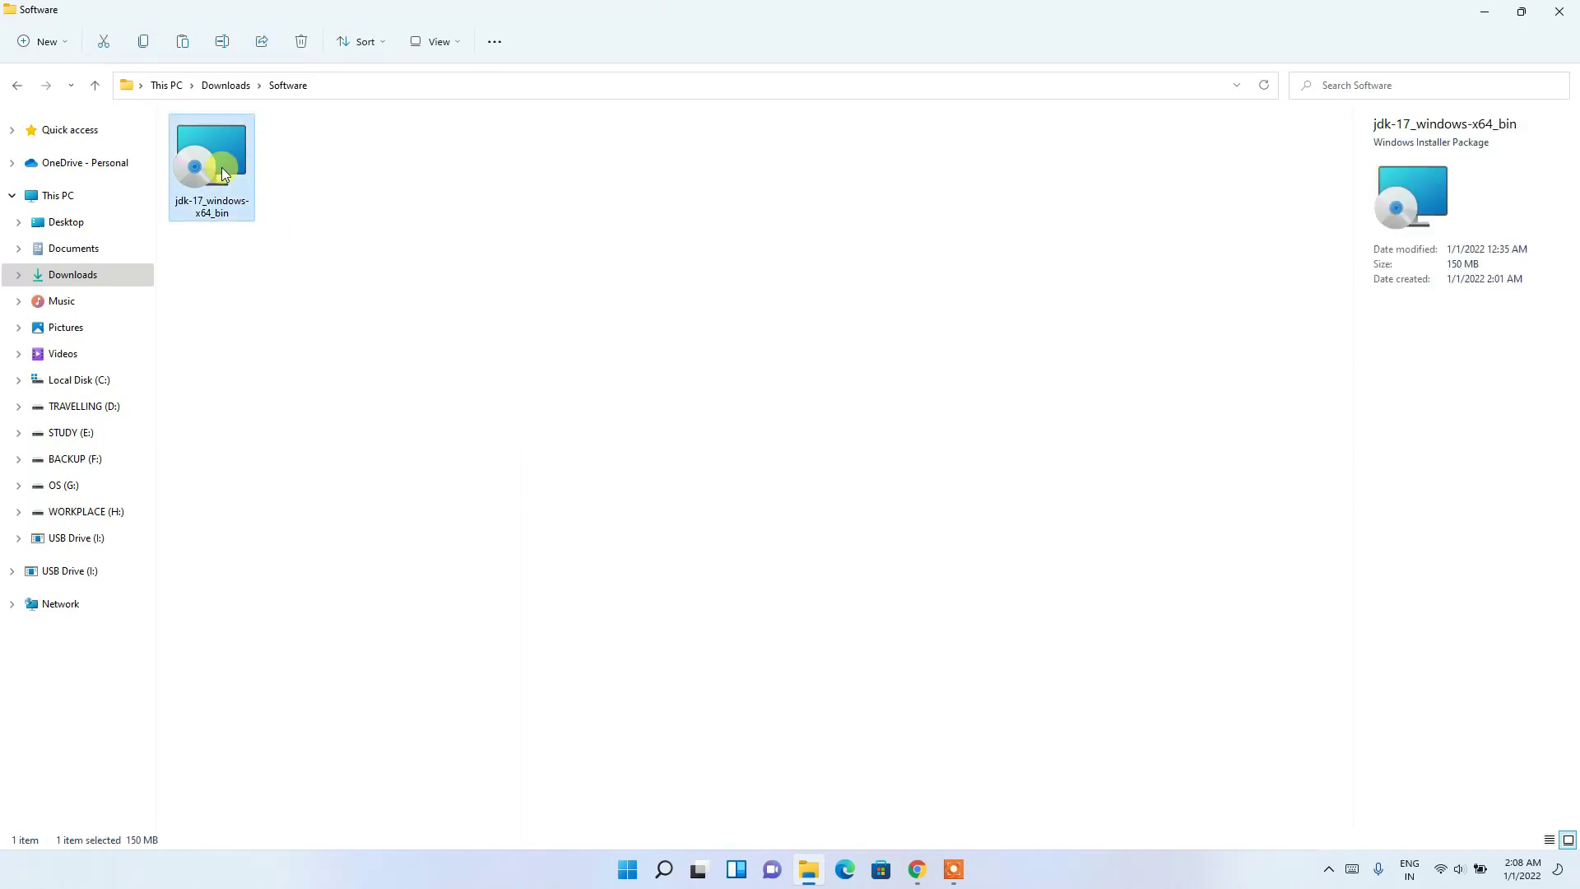
double_click(221, 166)
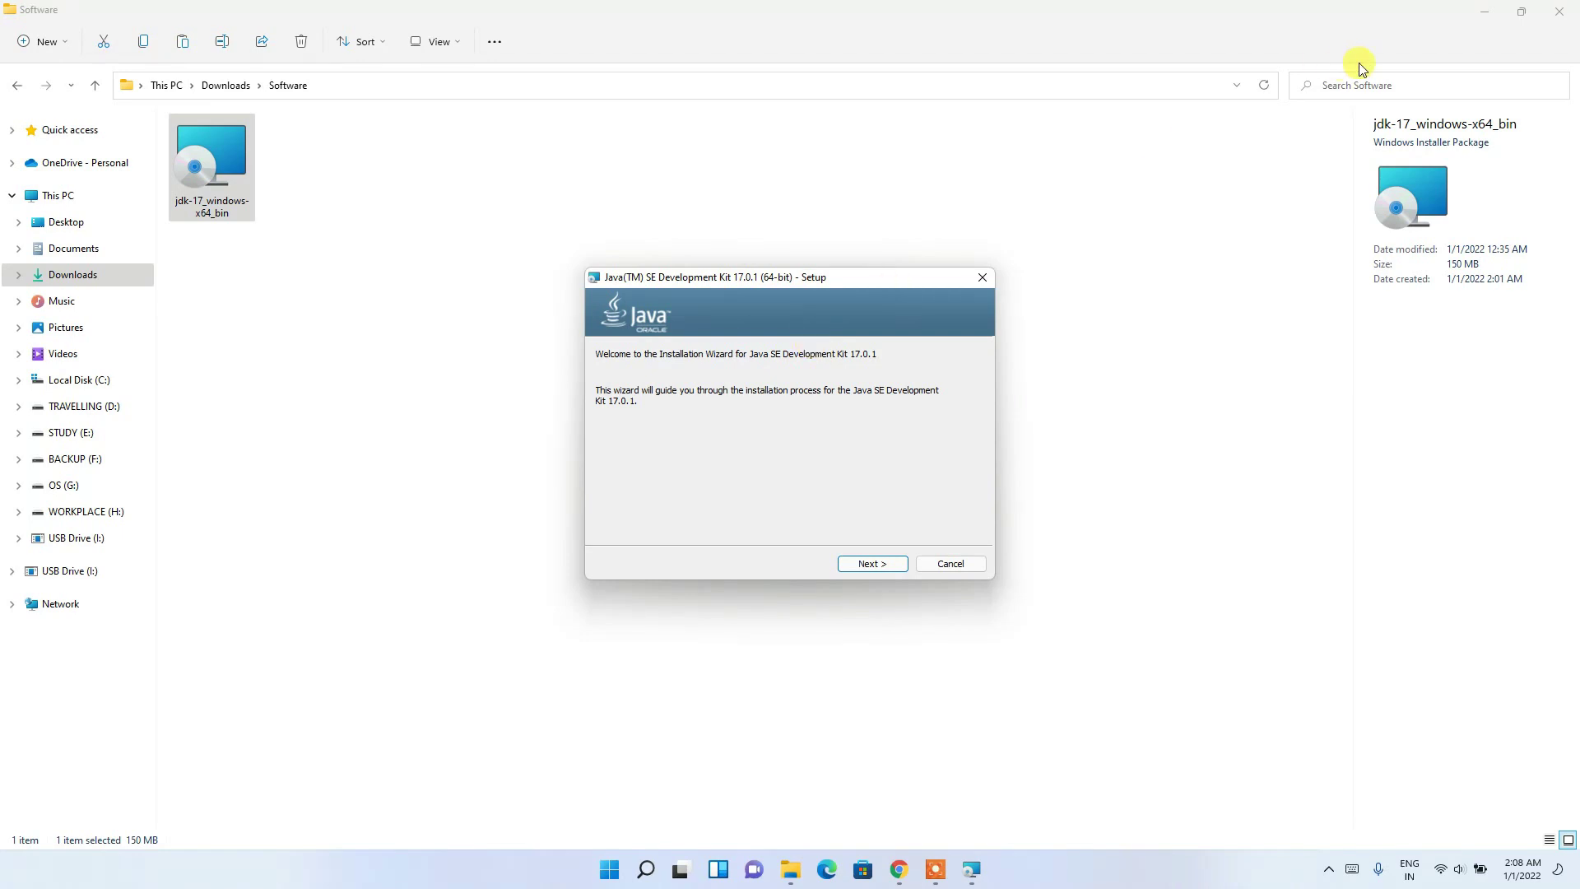
- Install JDK 17.0.1 into the default C:\Program Files\Java\jdk-17.0.1 folder and close the installer
click(1485, 12)
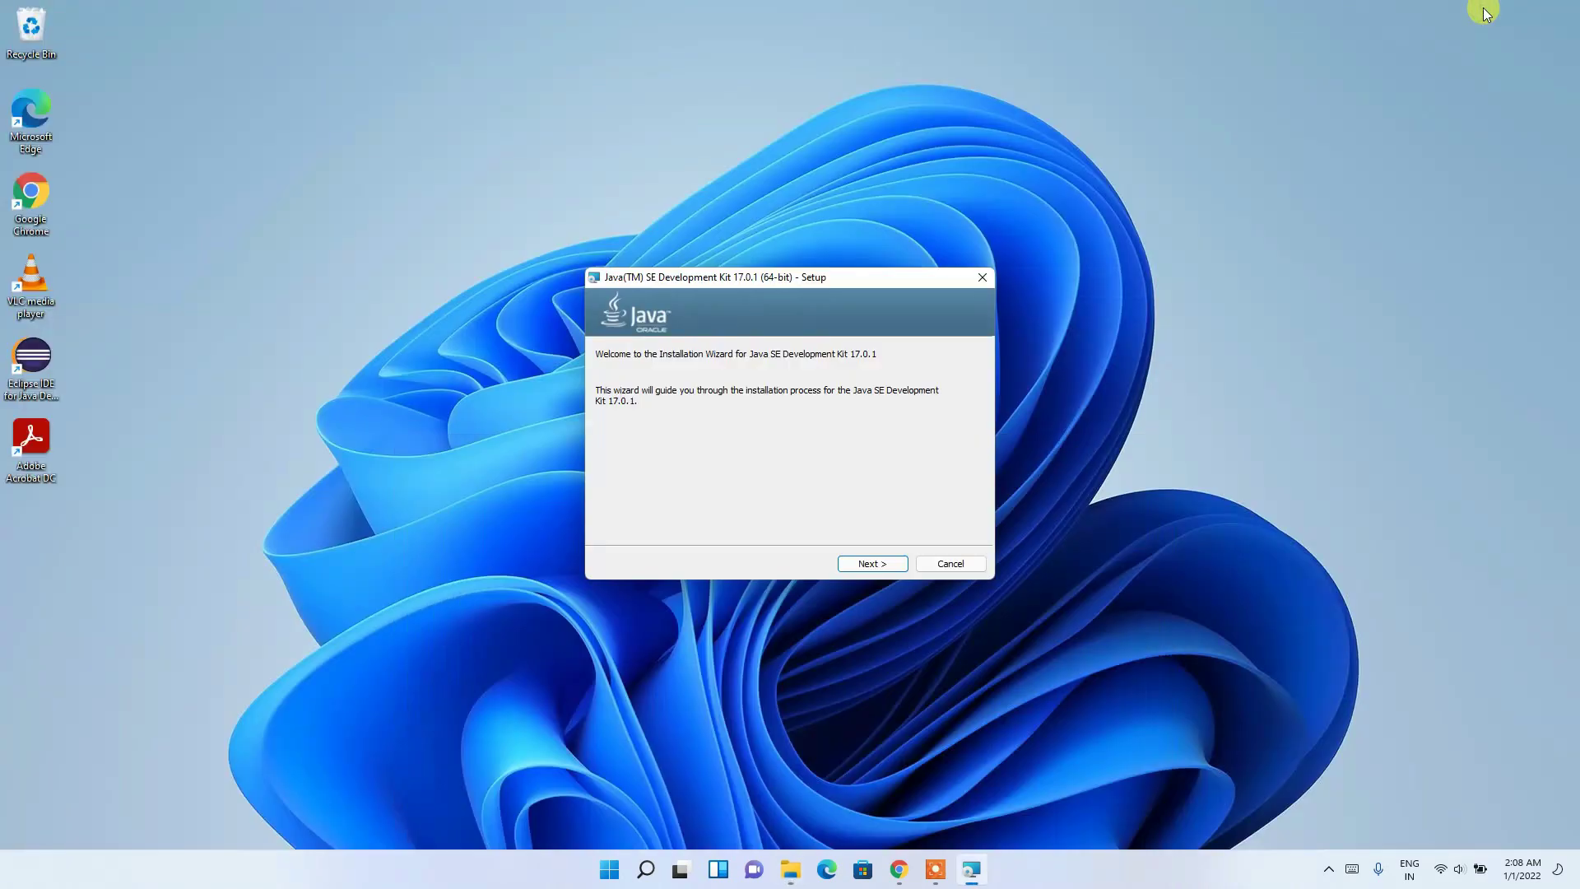
click(885, 565)
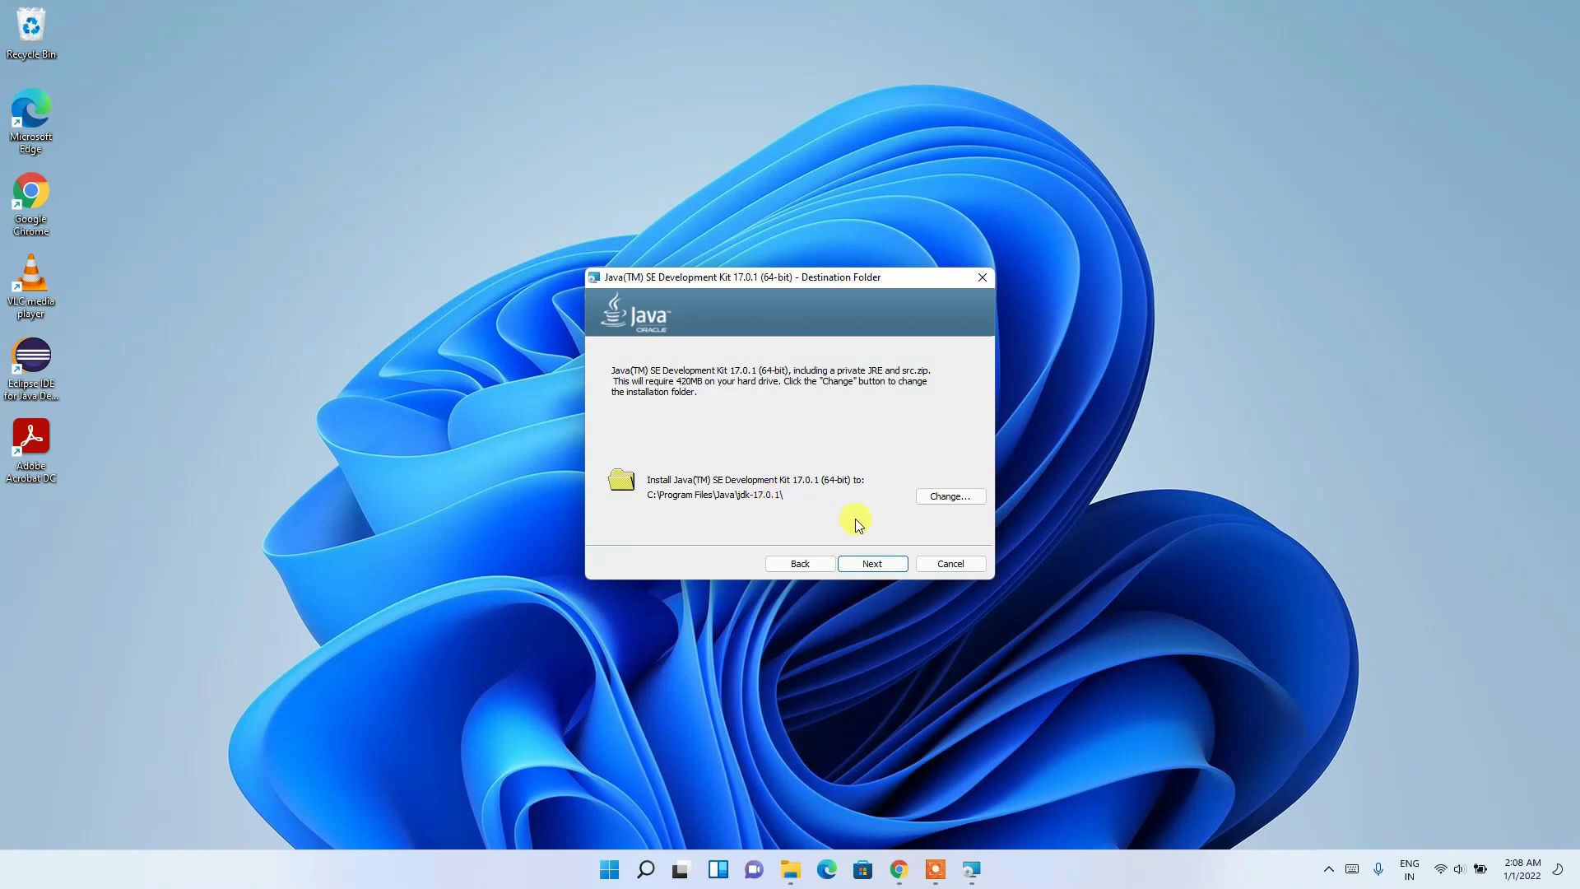
click(879, 561)
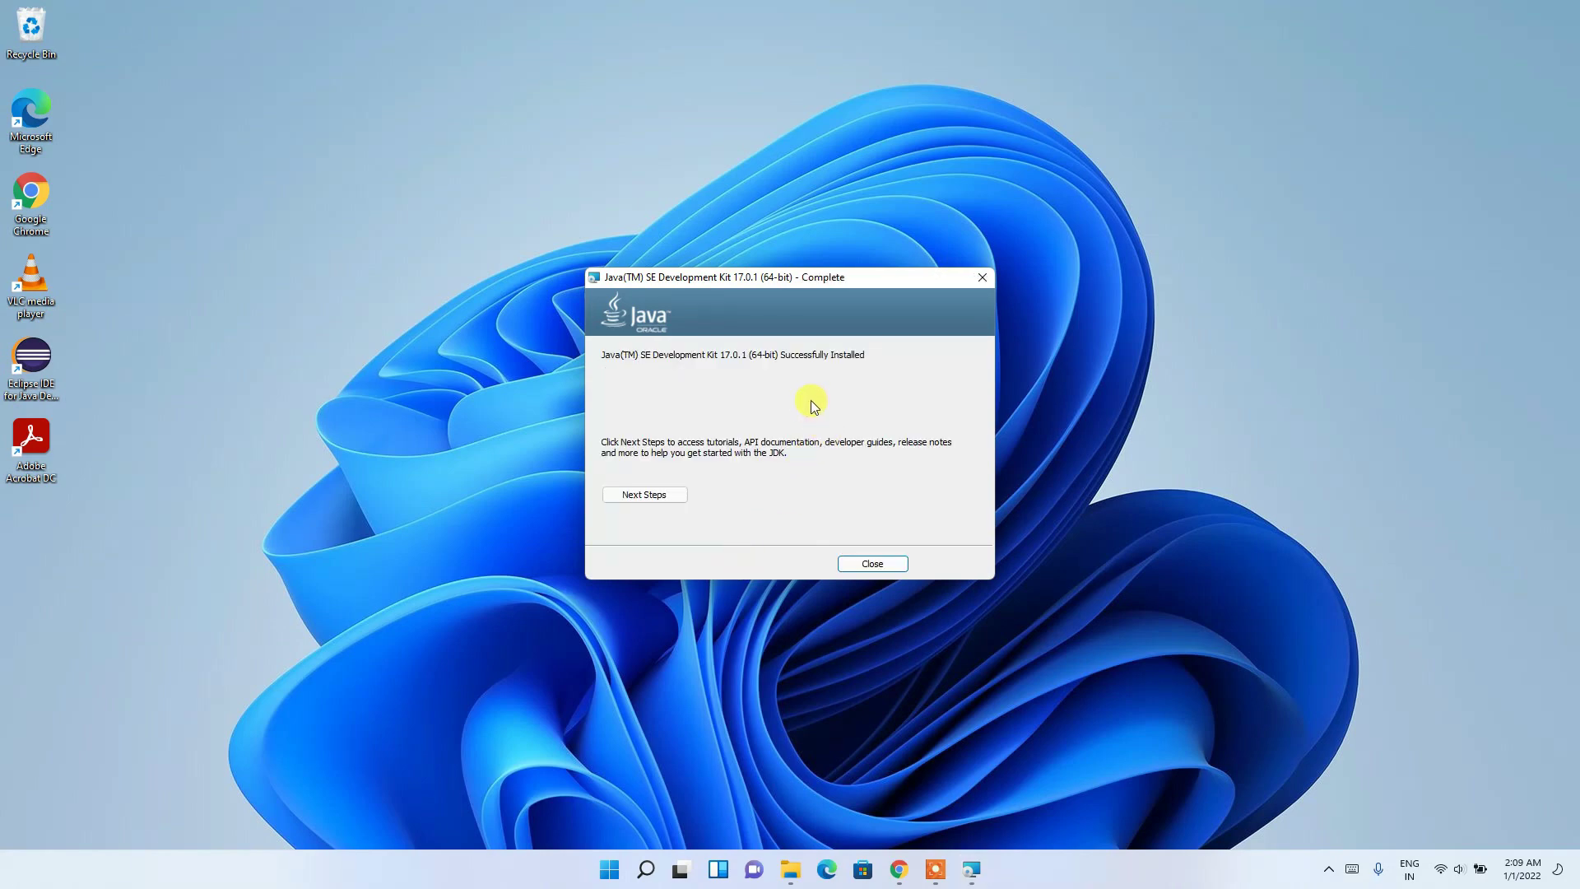
click(878, 569)
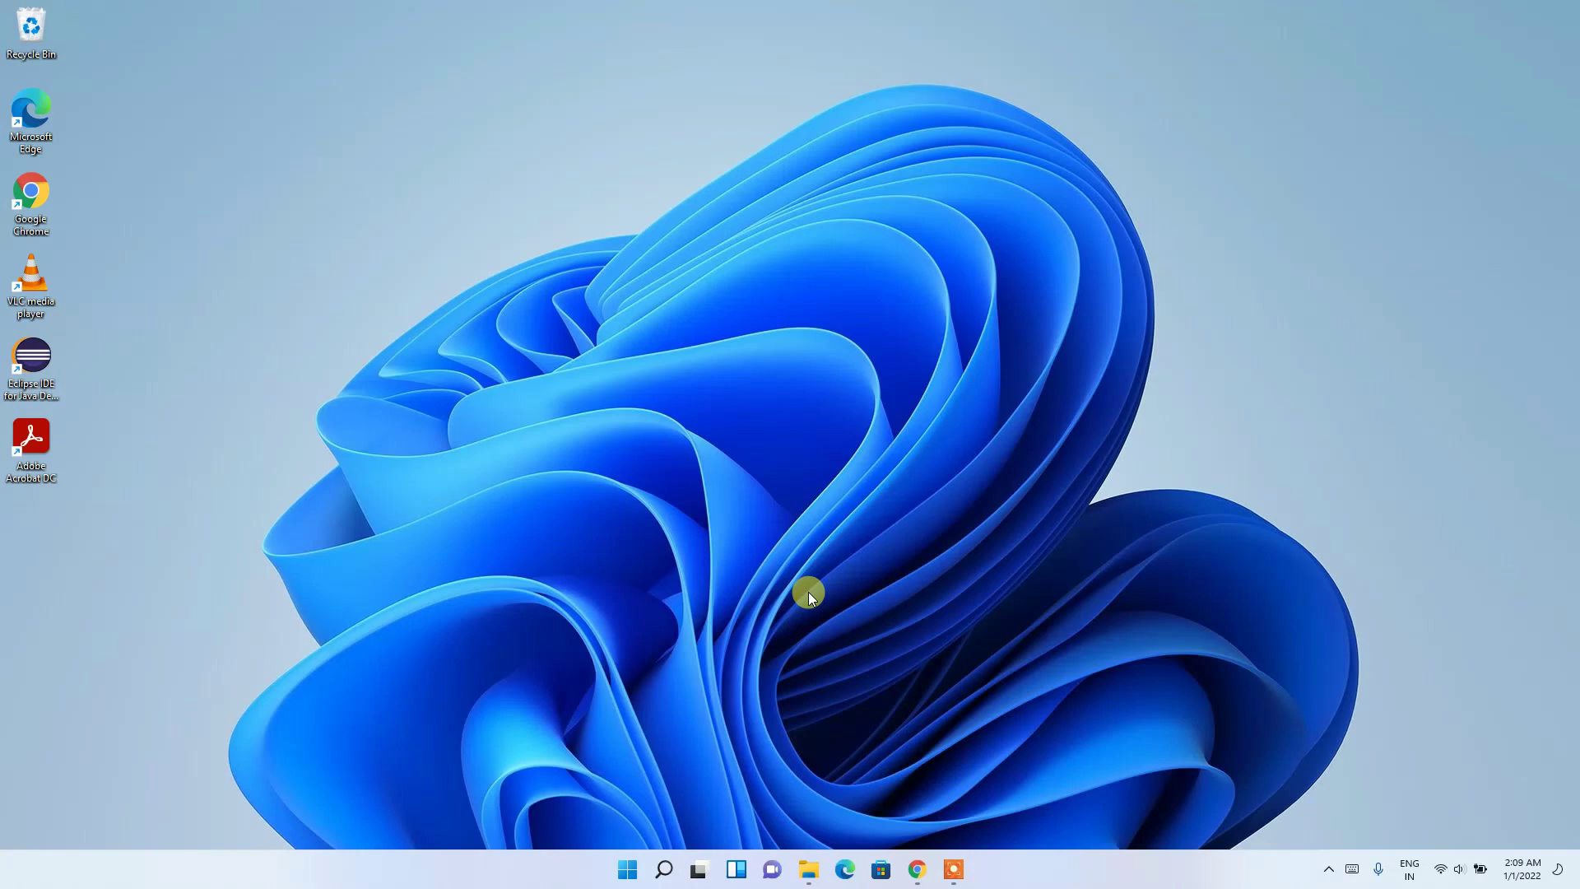
- Search Windows for 'environ' and open Edit the system environment variables
click(665, 872)
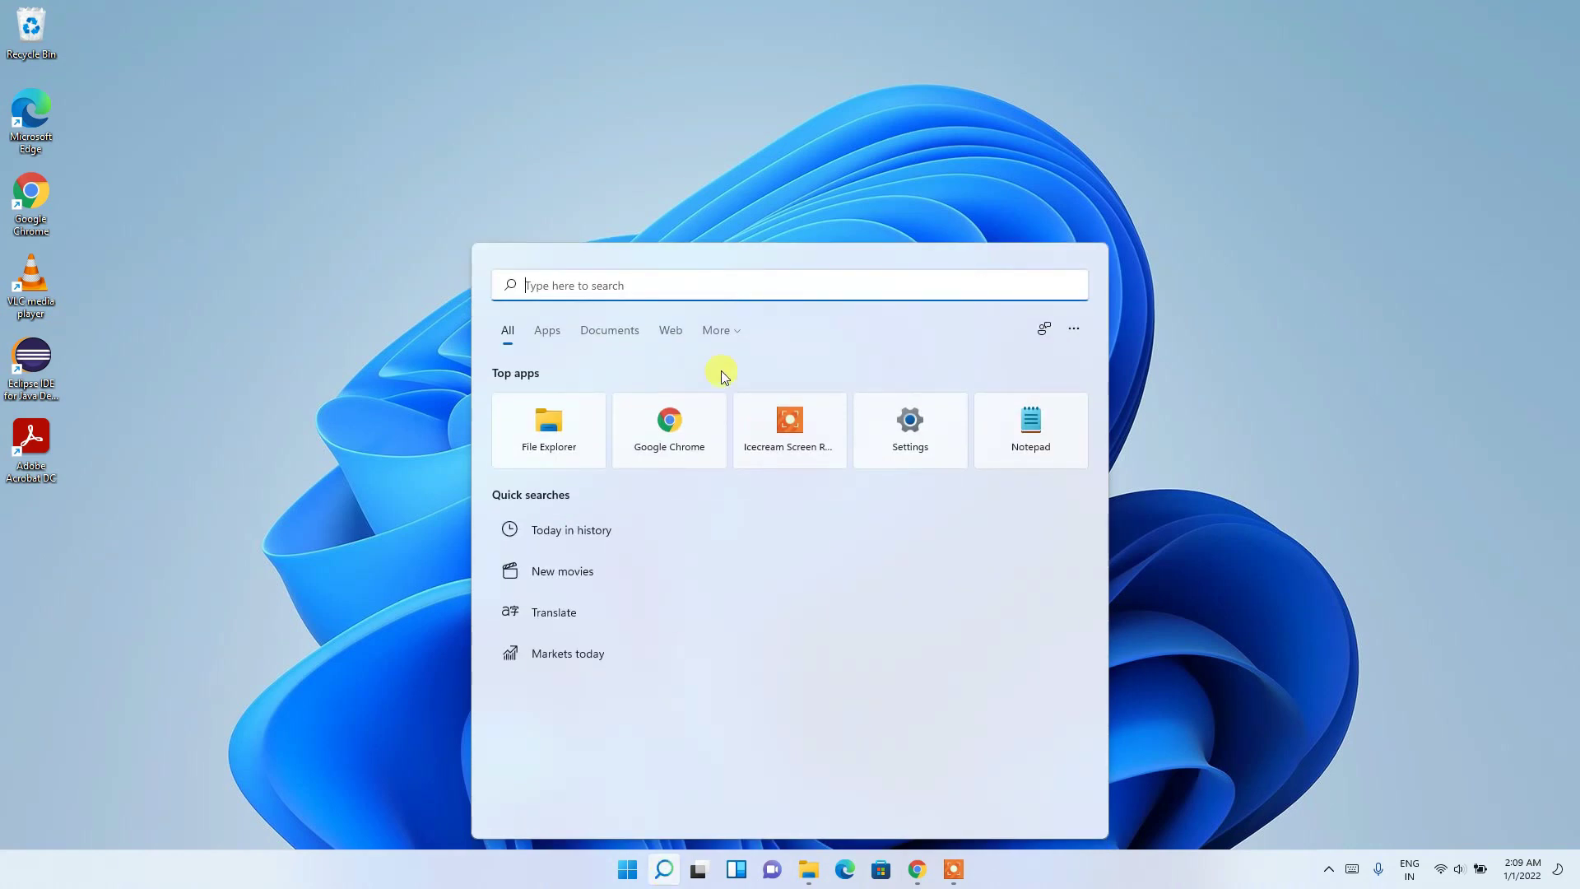
text(en)
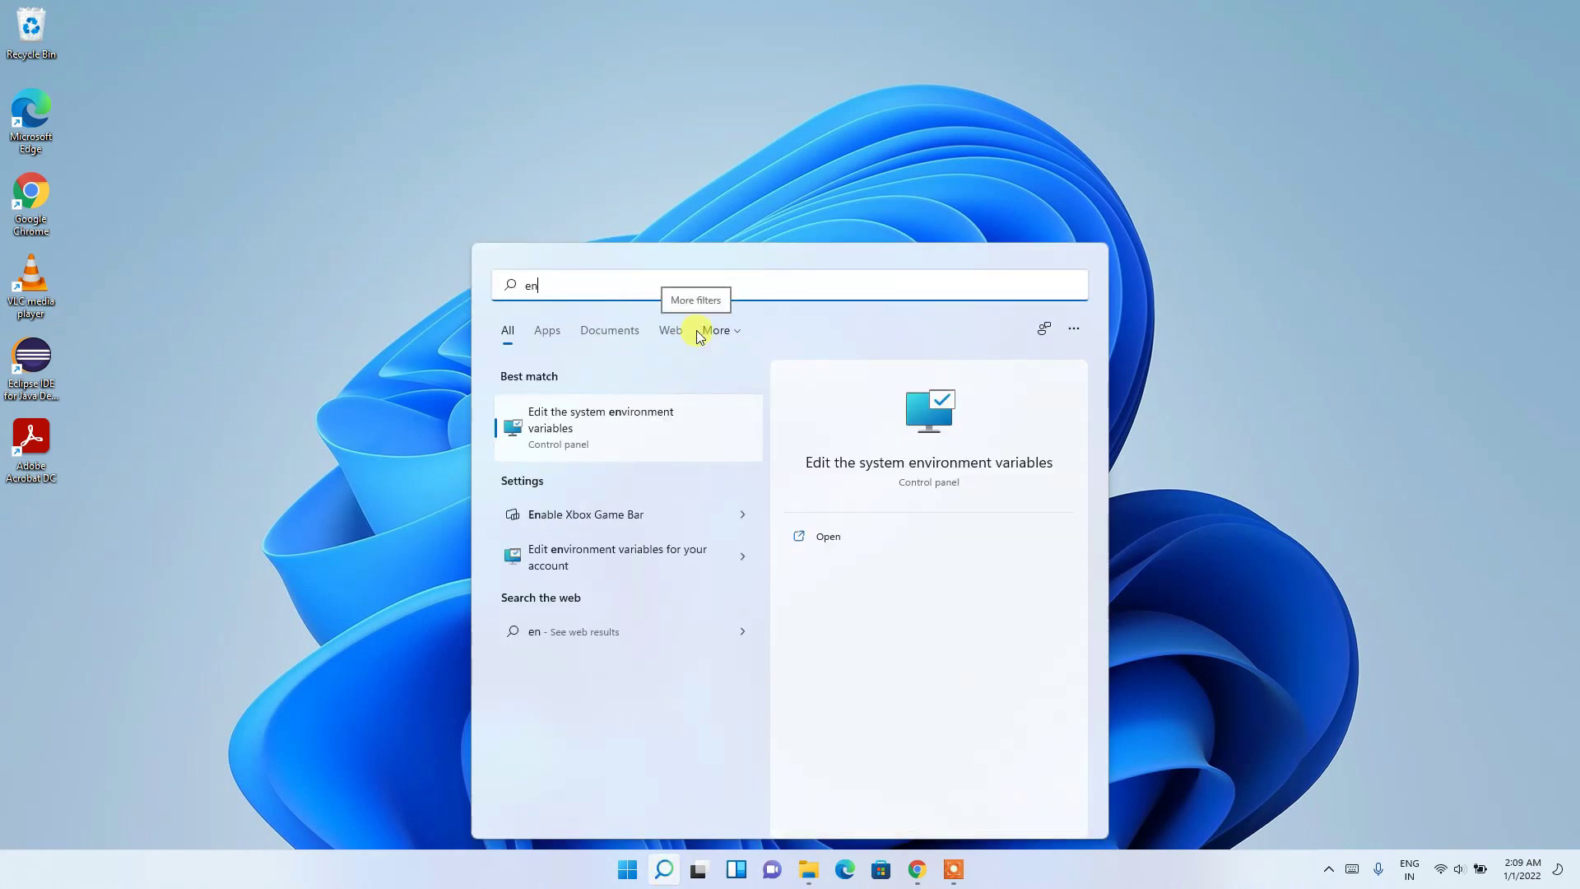
text(viron)
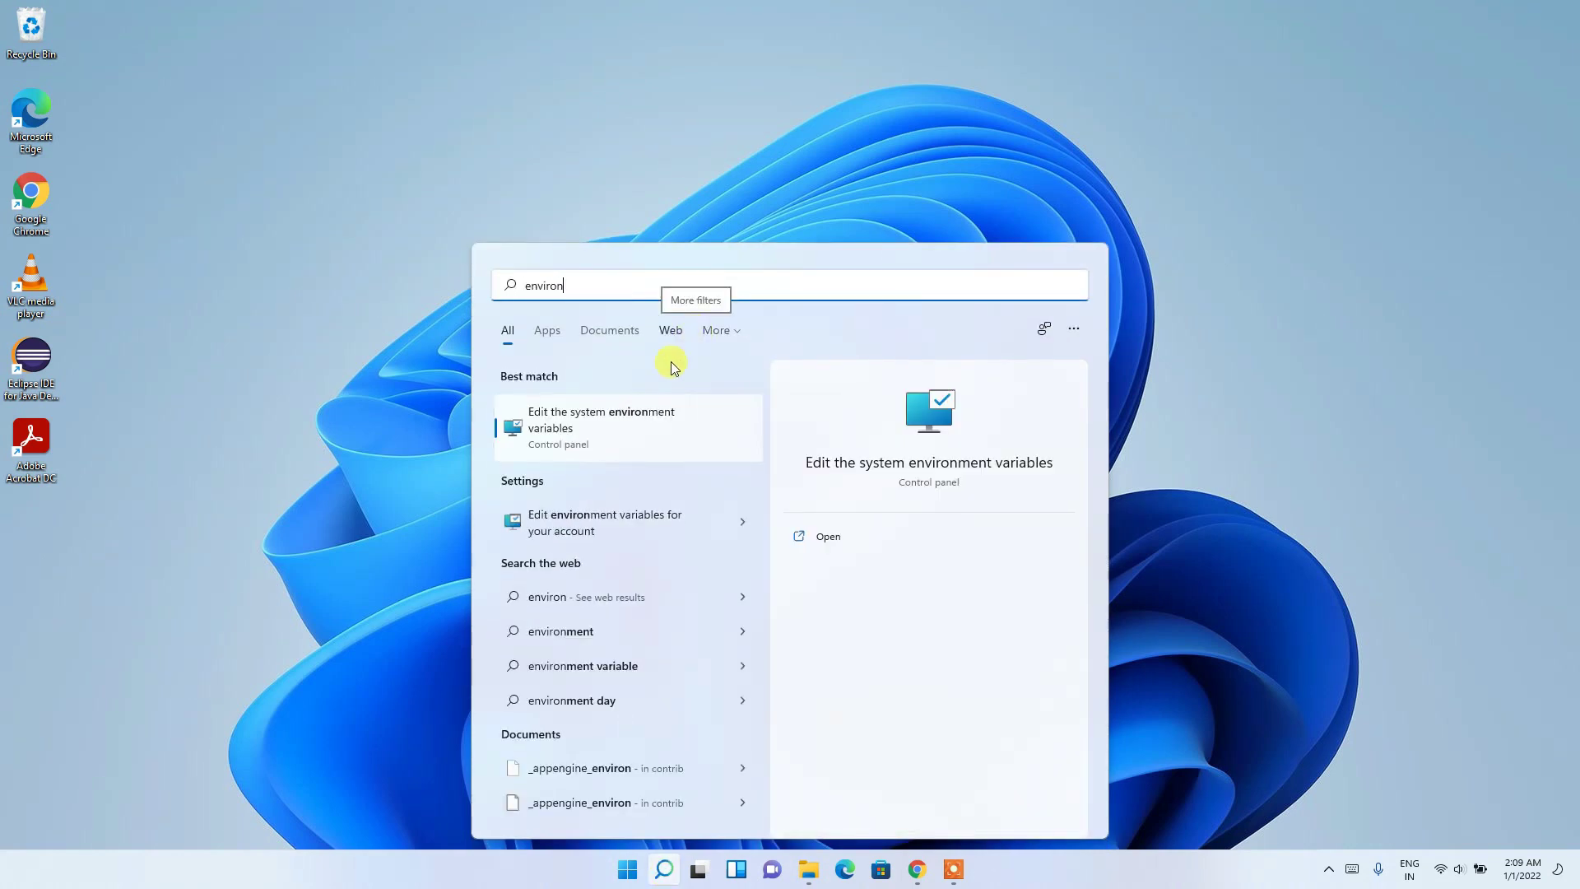
click(620, 425)
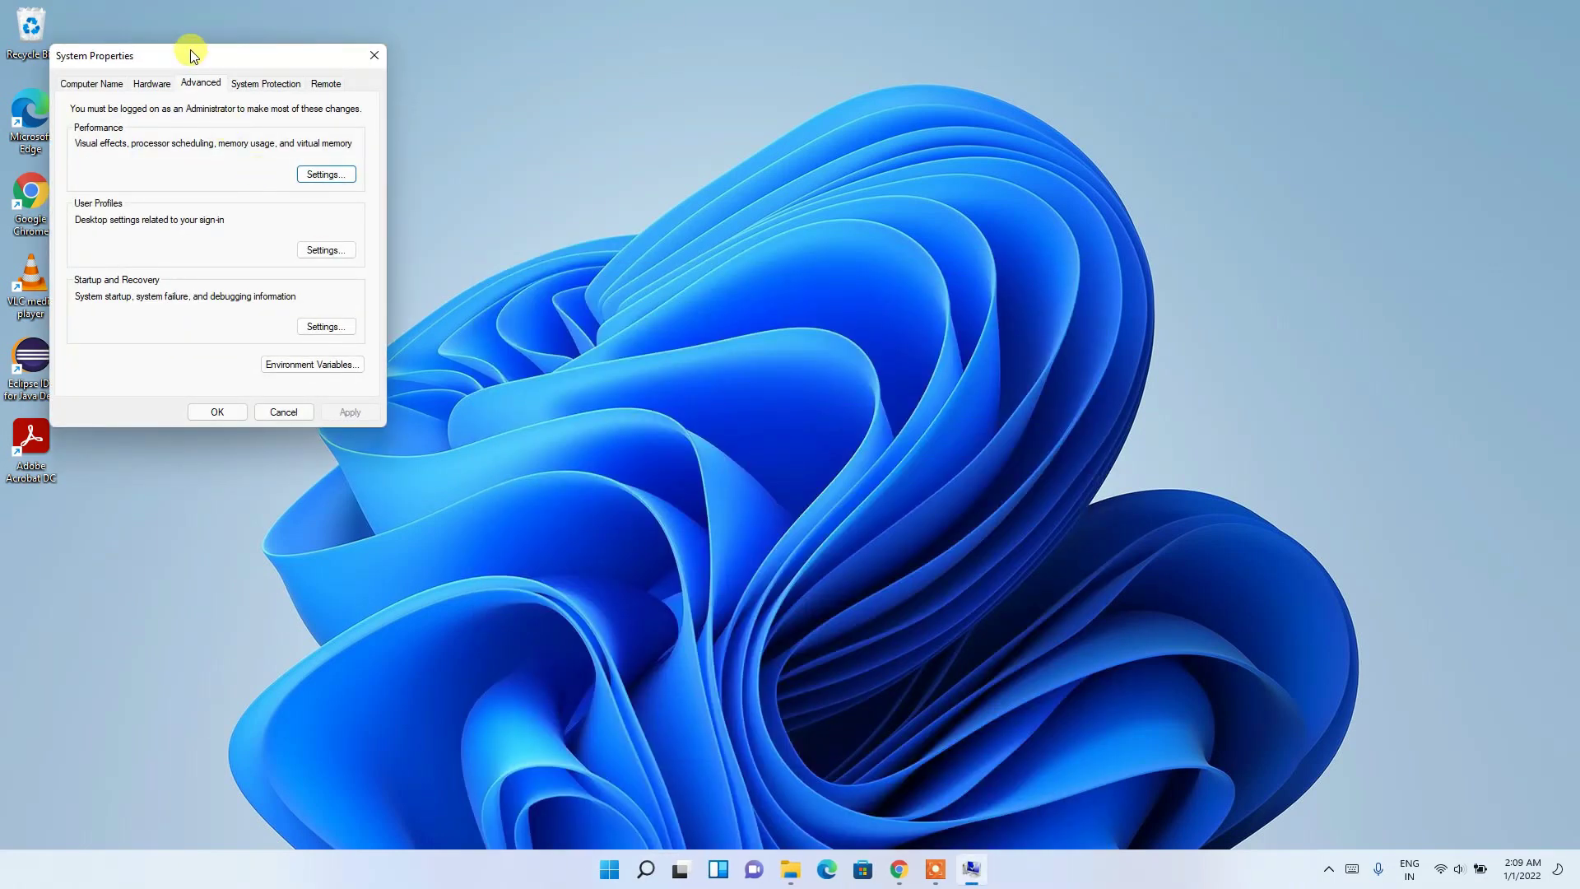
- Open Environment Variables and start editing the system Path variable
drag(191, 51, 367, 104)
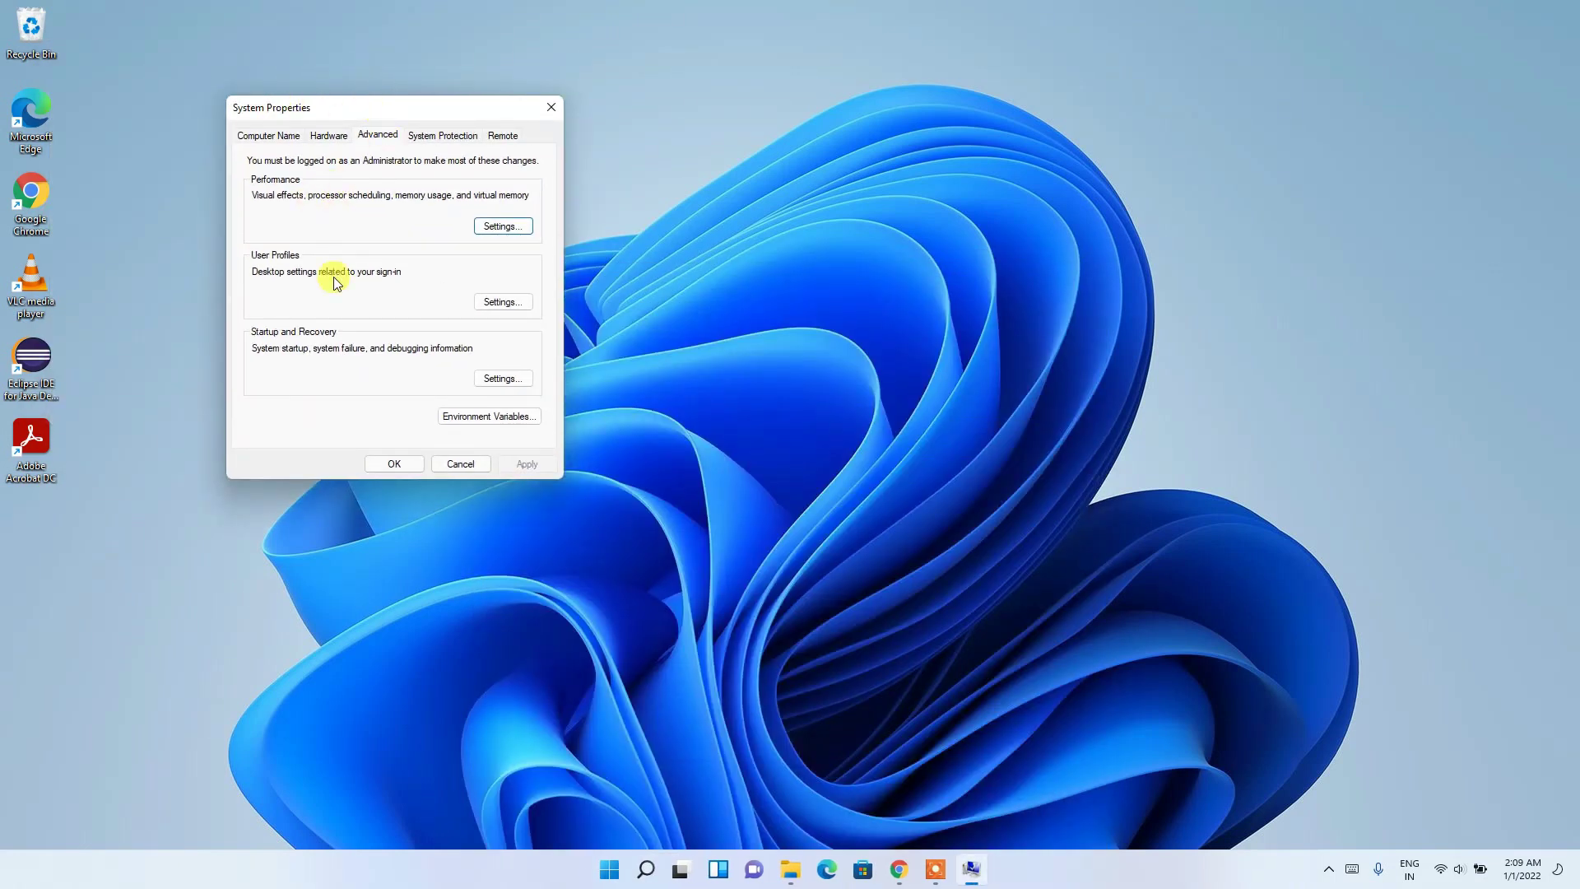
click(486, 417)
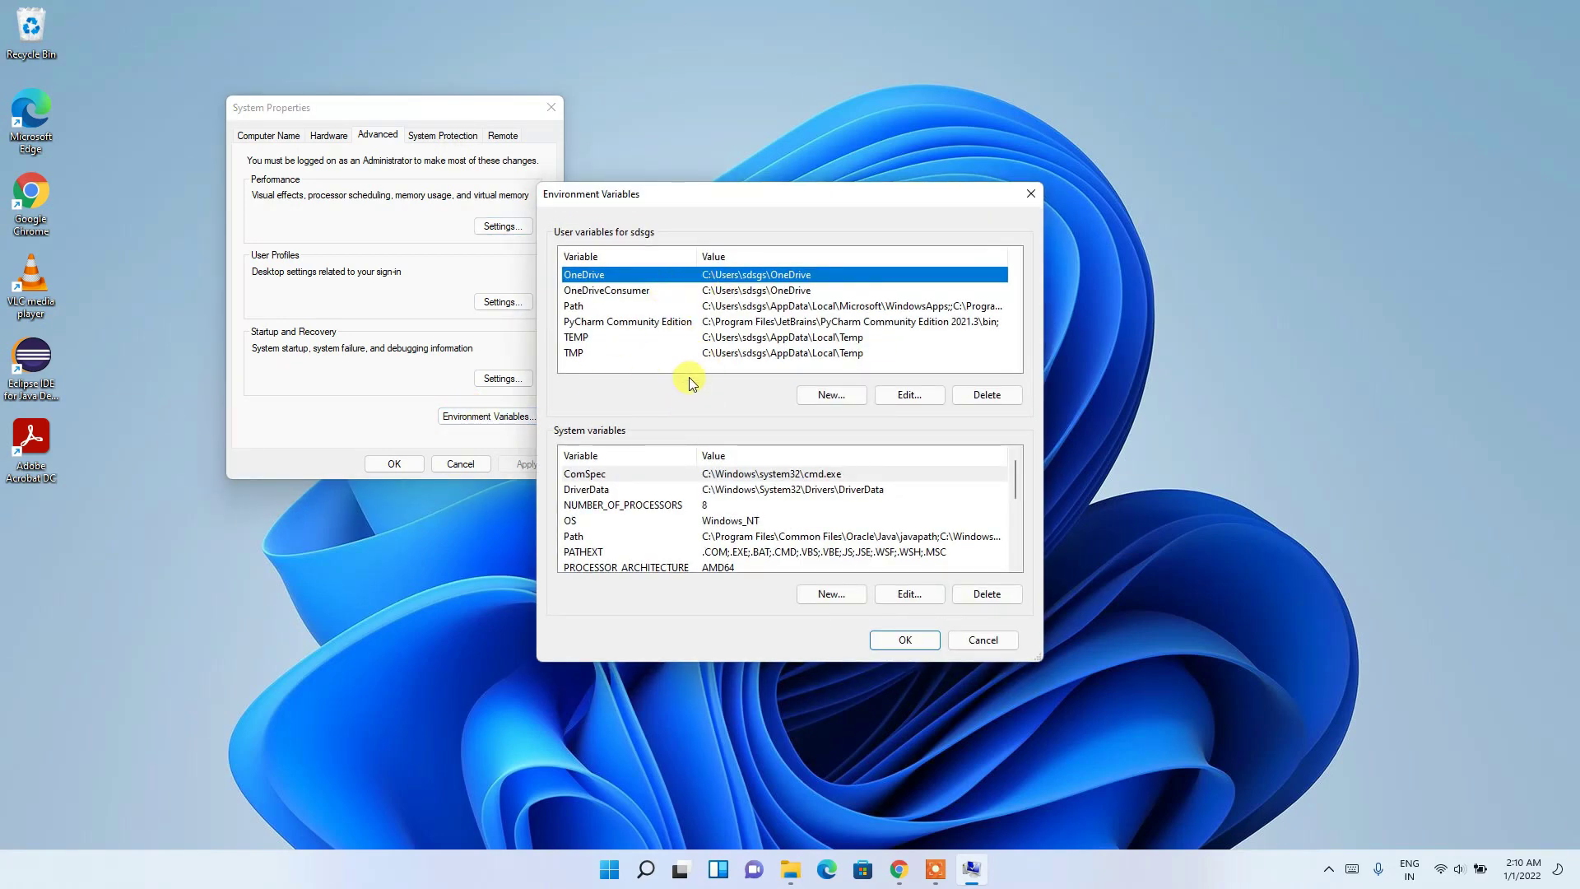
click(583, 537)
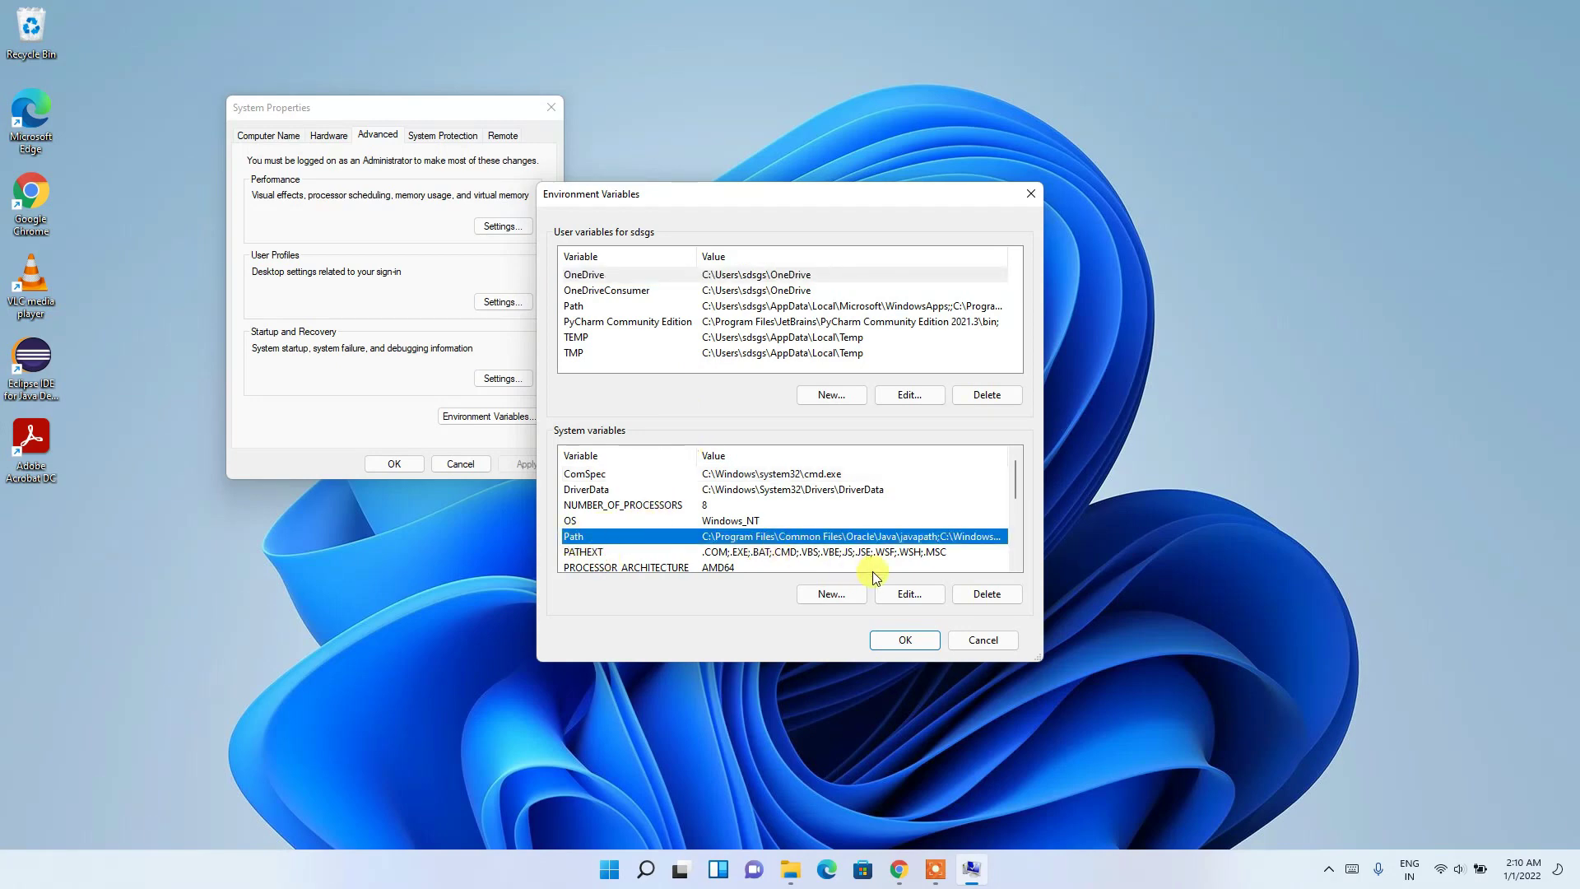
click(914, 601)
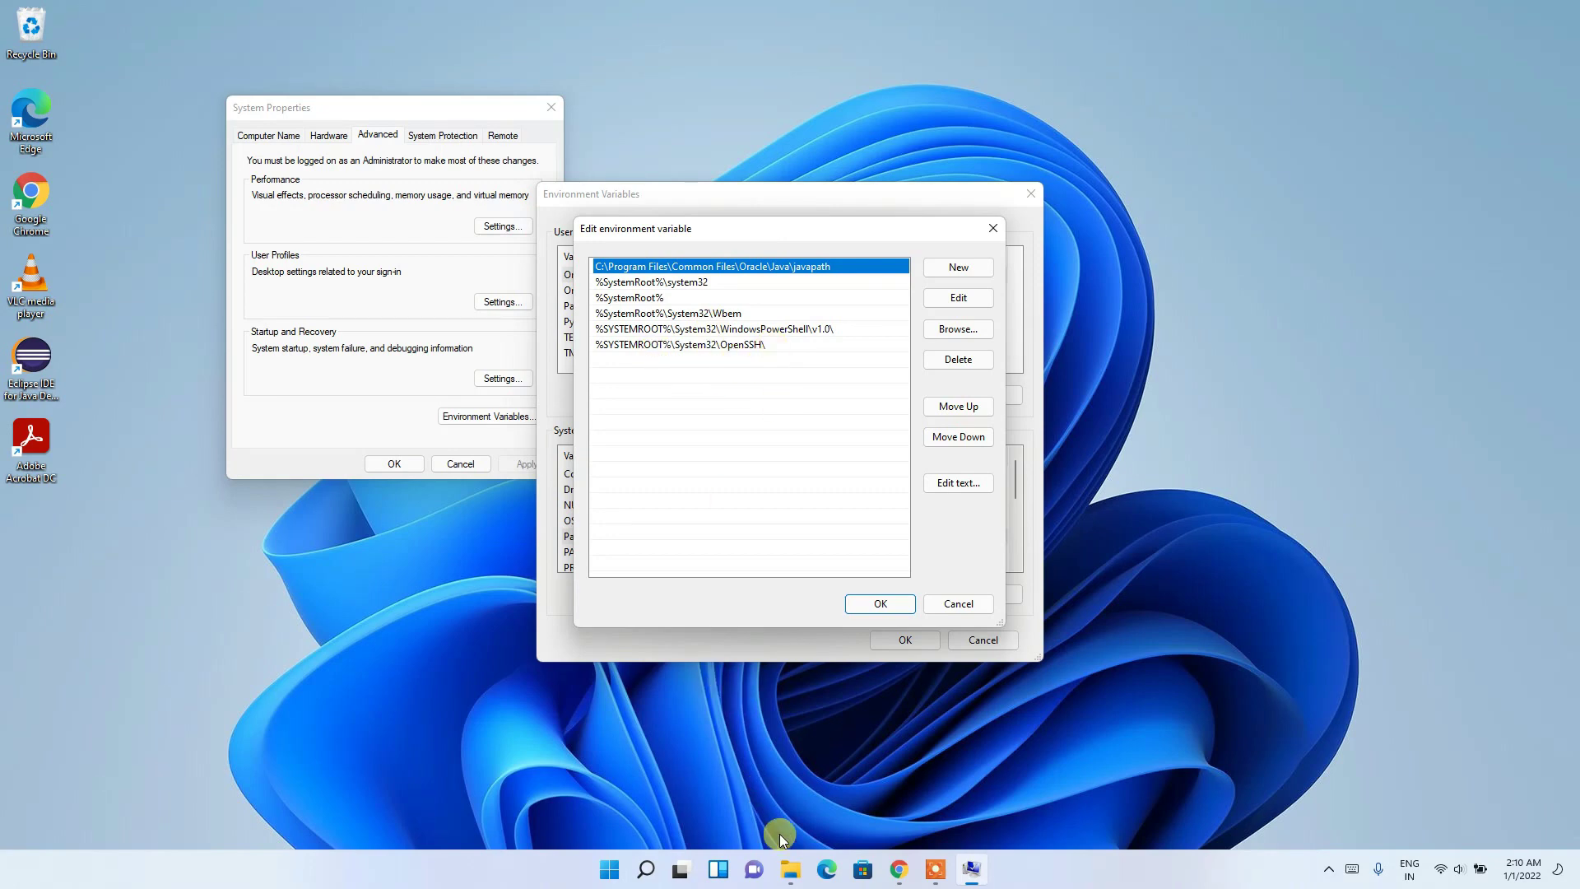
- Browse in File Explorer to C:\Program Files\Java\jdk-17.0.1\bin
click(790, 869)
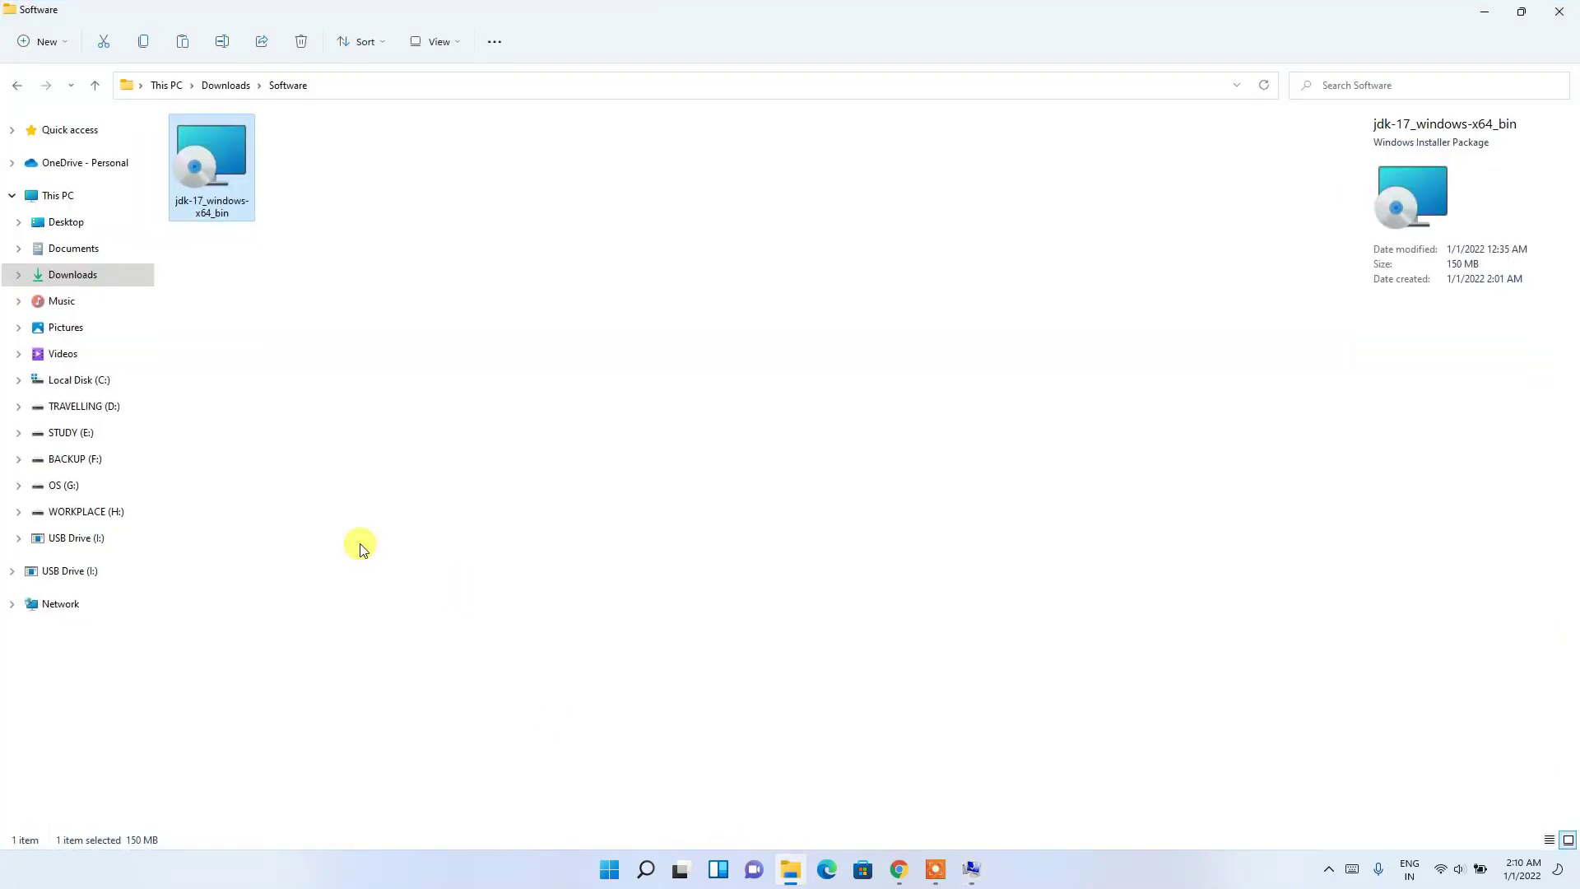
click(78, 379)
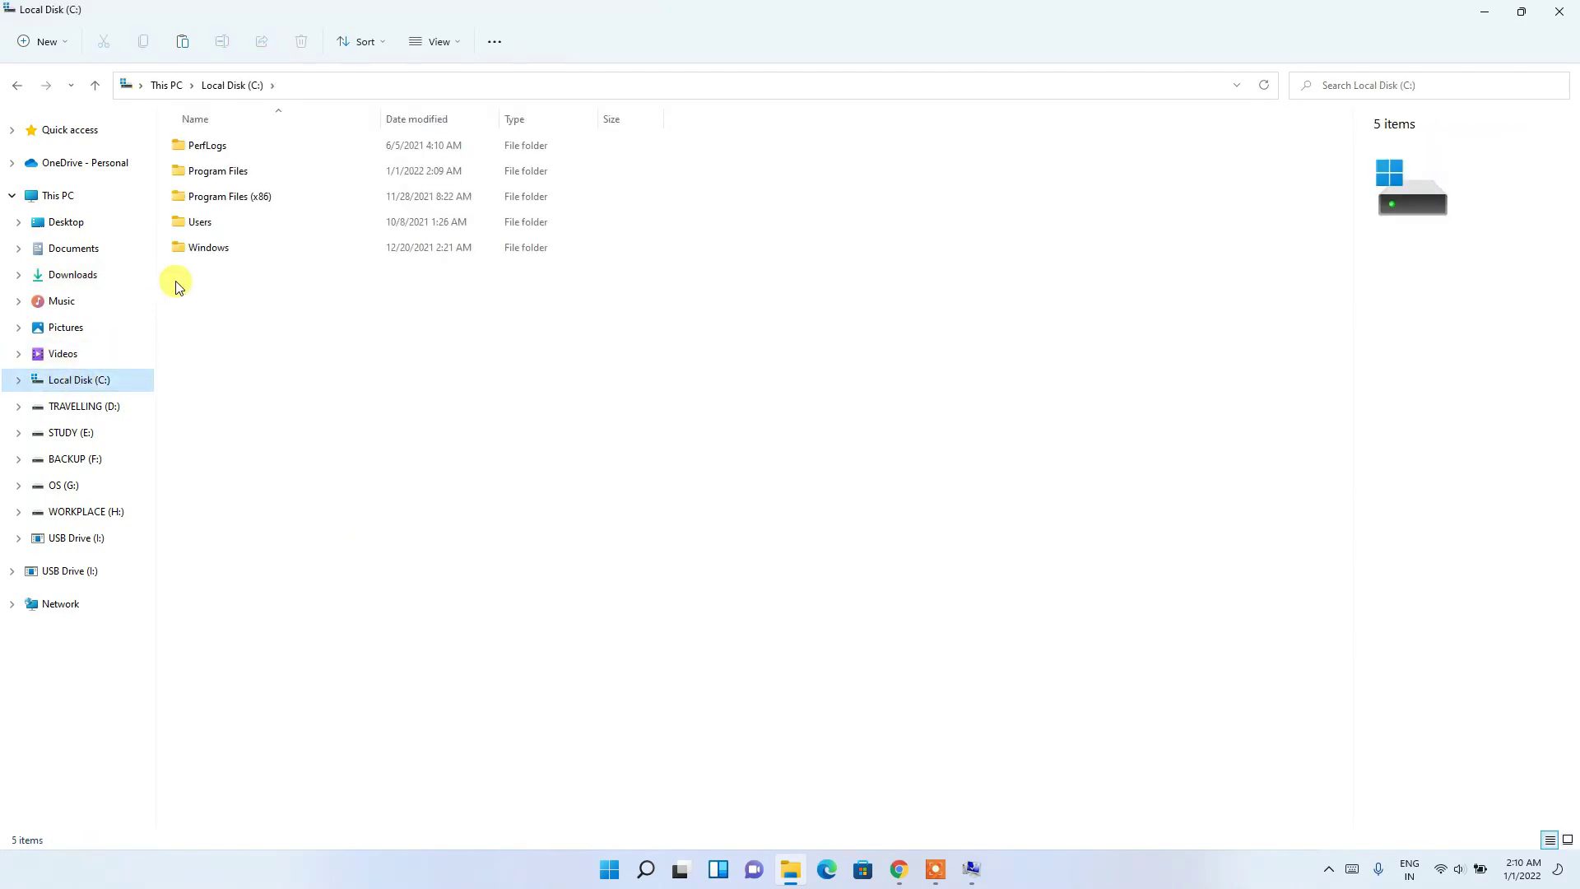
double_click(237, 171)
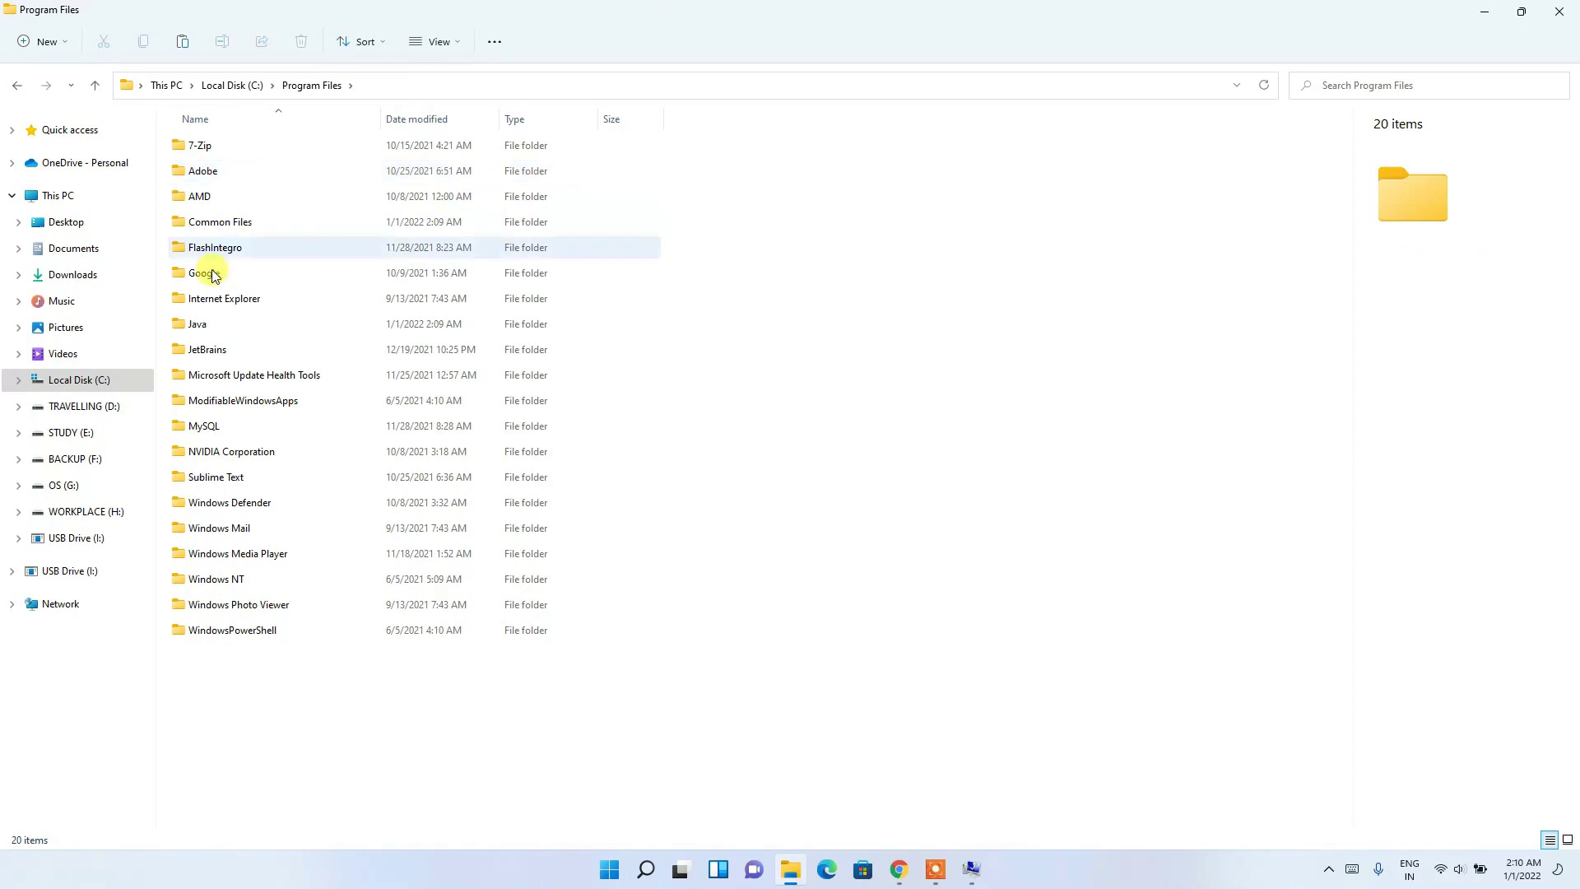
click(231, 326)
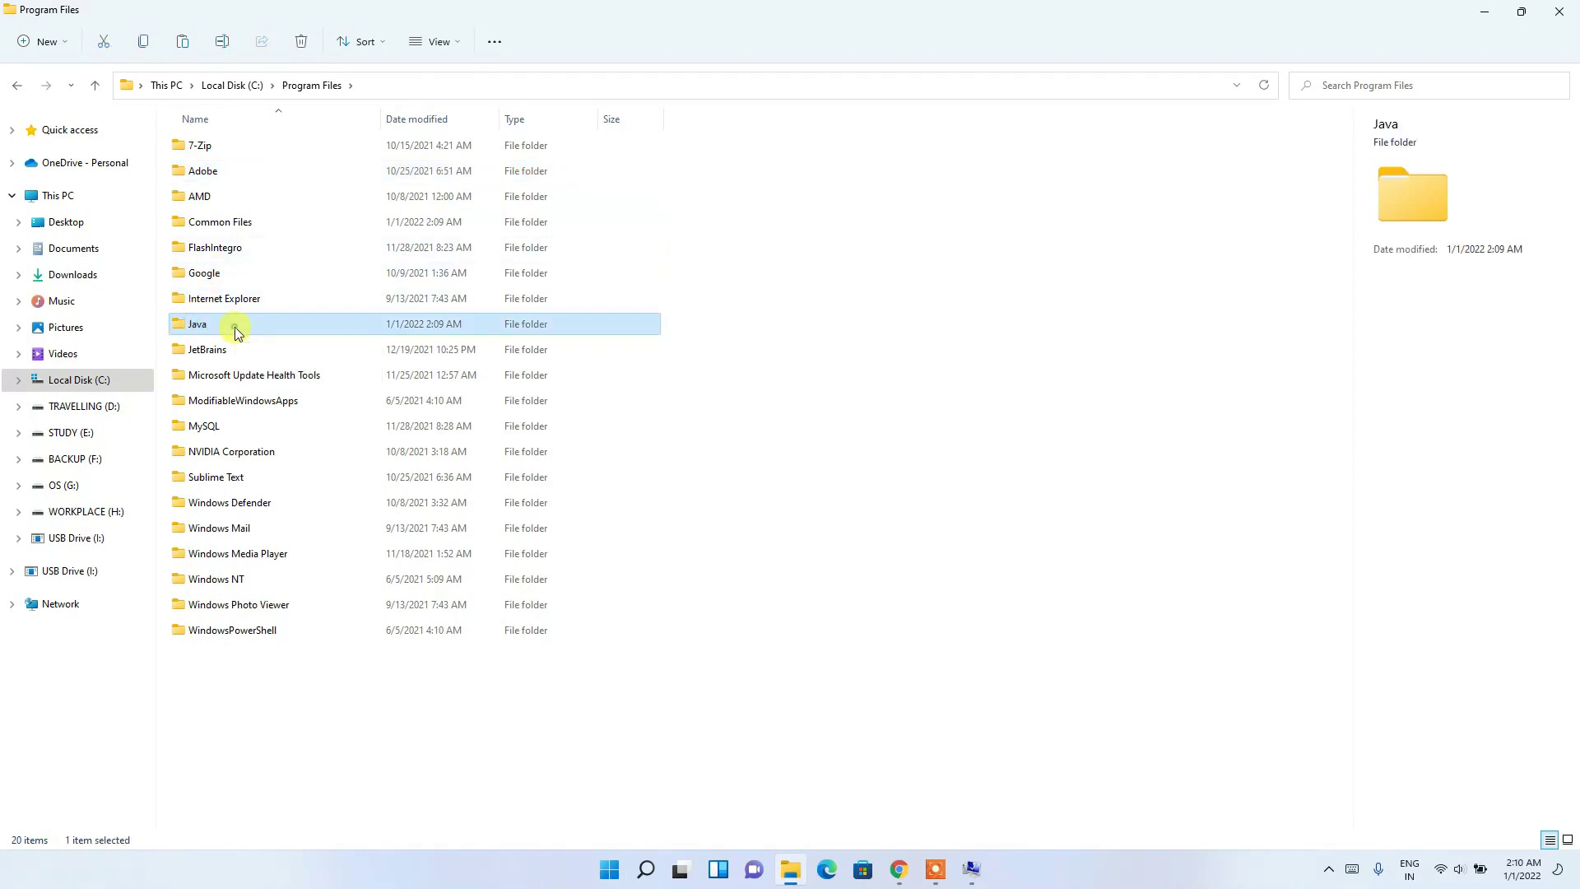
double_click(234, 326)
click(243, 152)
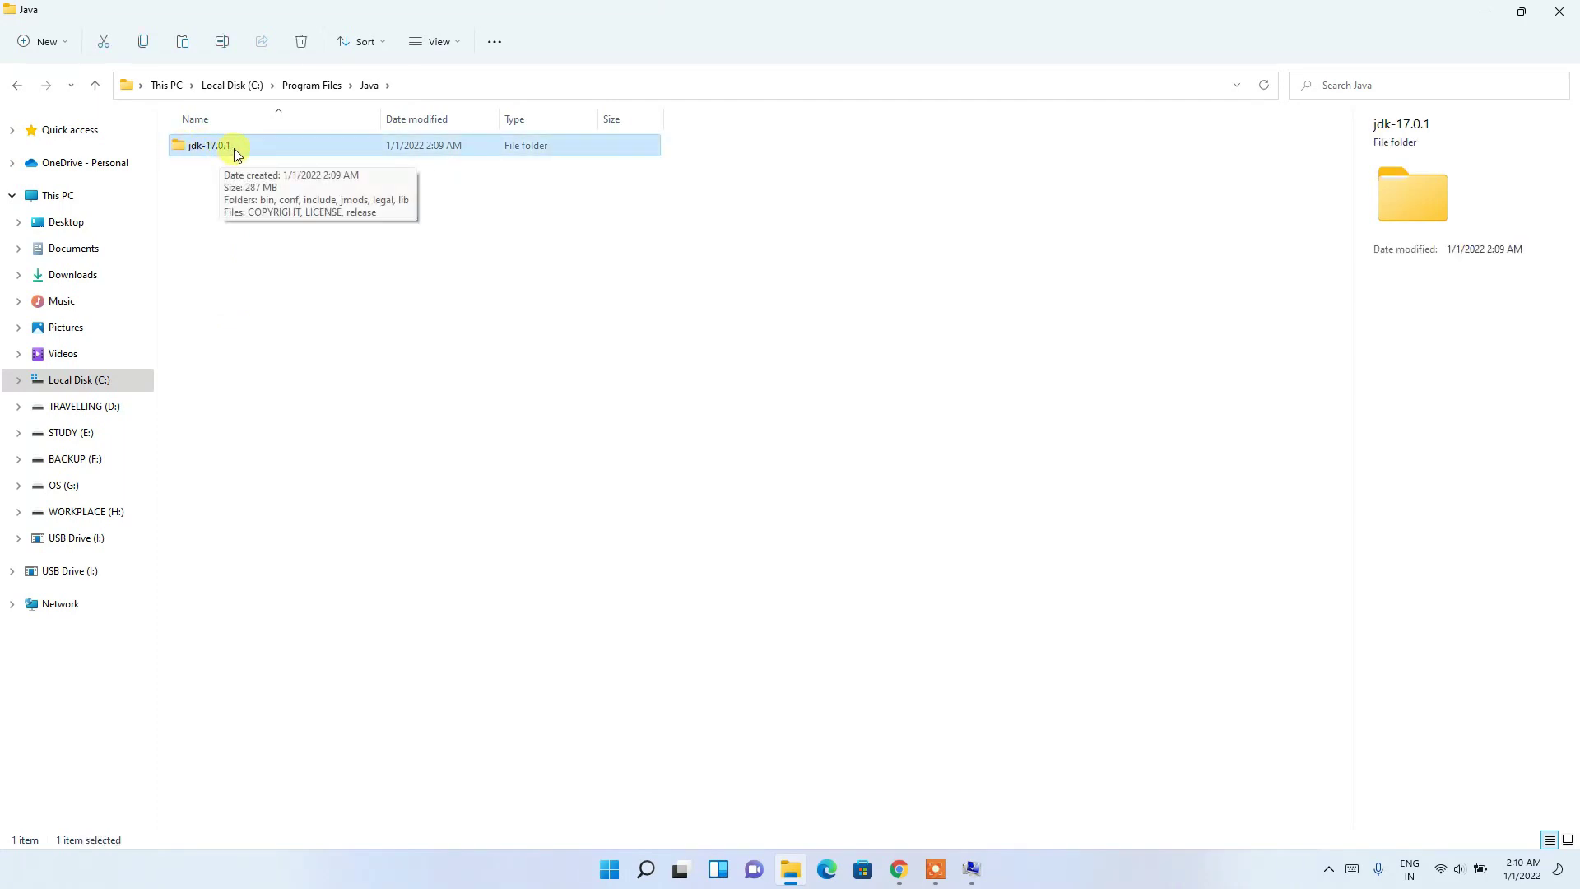
double_click(234, 149)
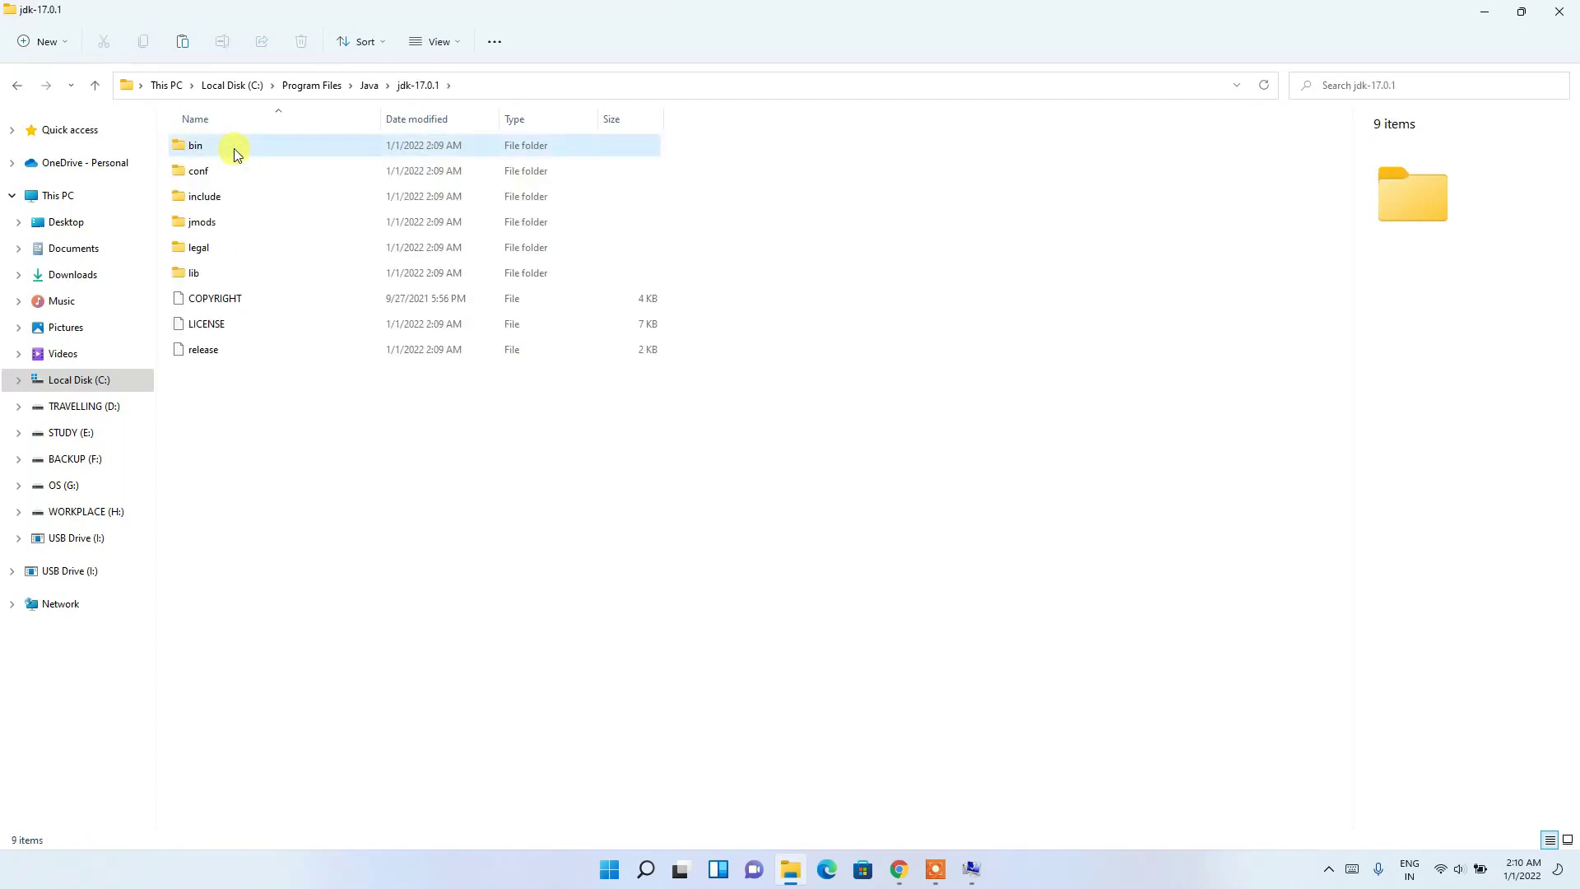
double_click(234, 148)
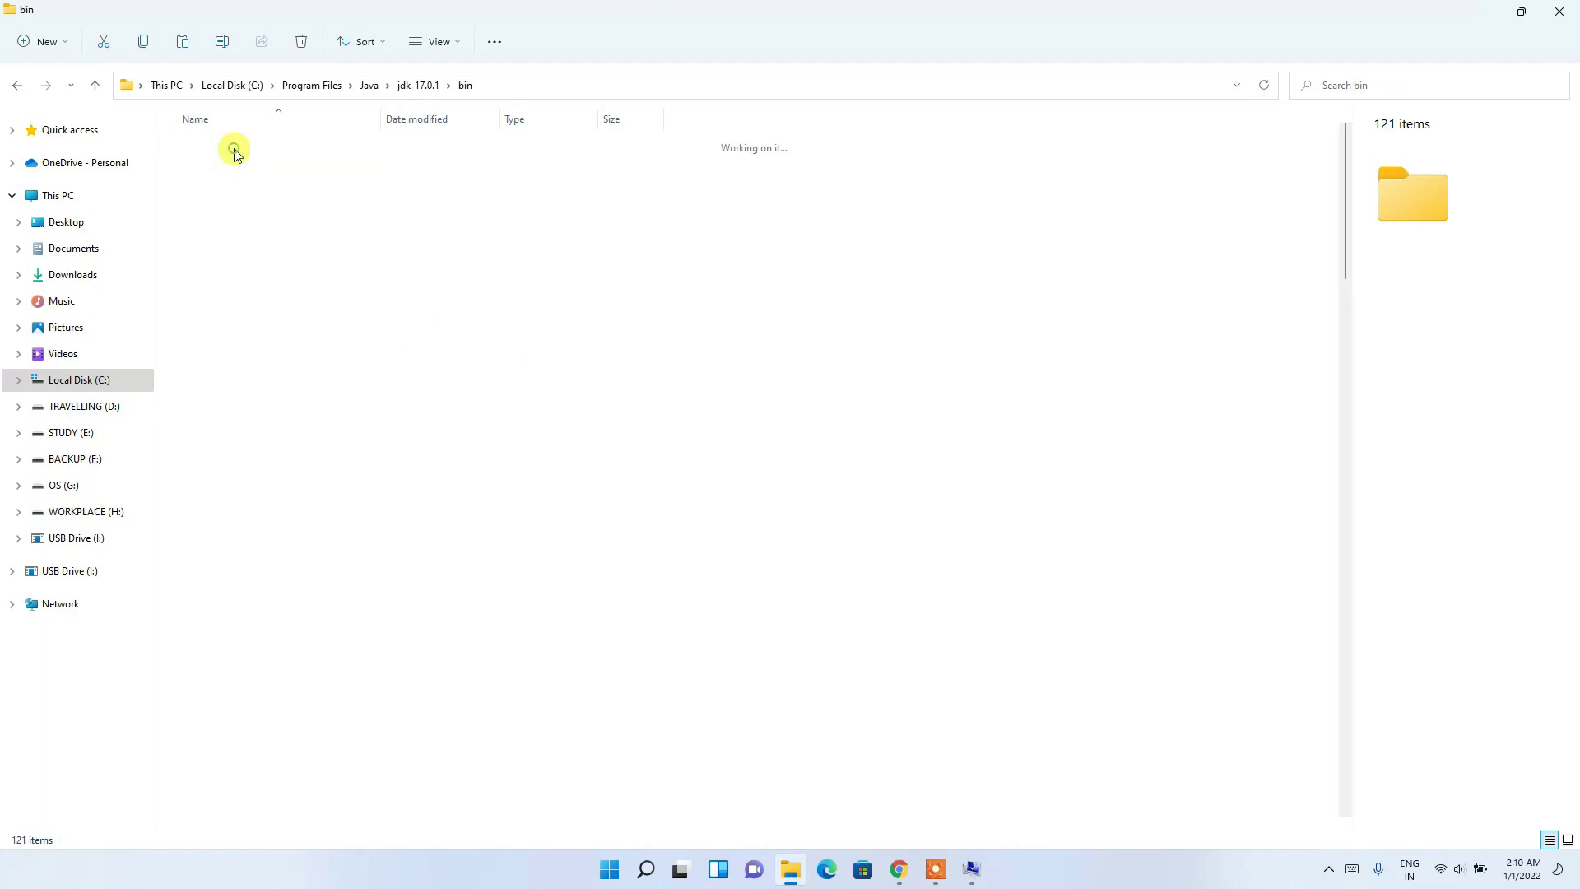
- Copy the bin folder's full path from the address bar and minimize File Explorer
click(580, 87)
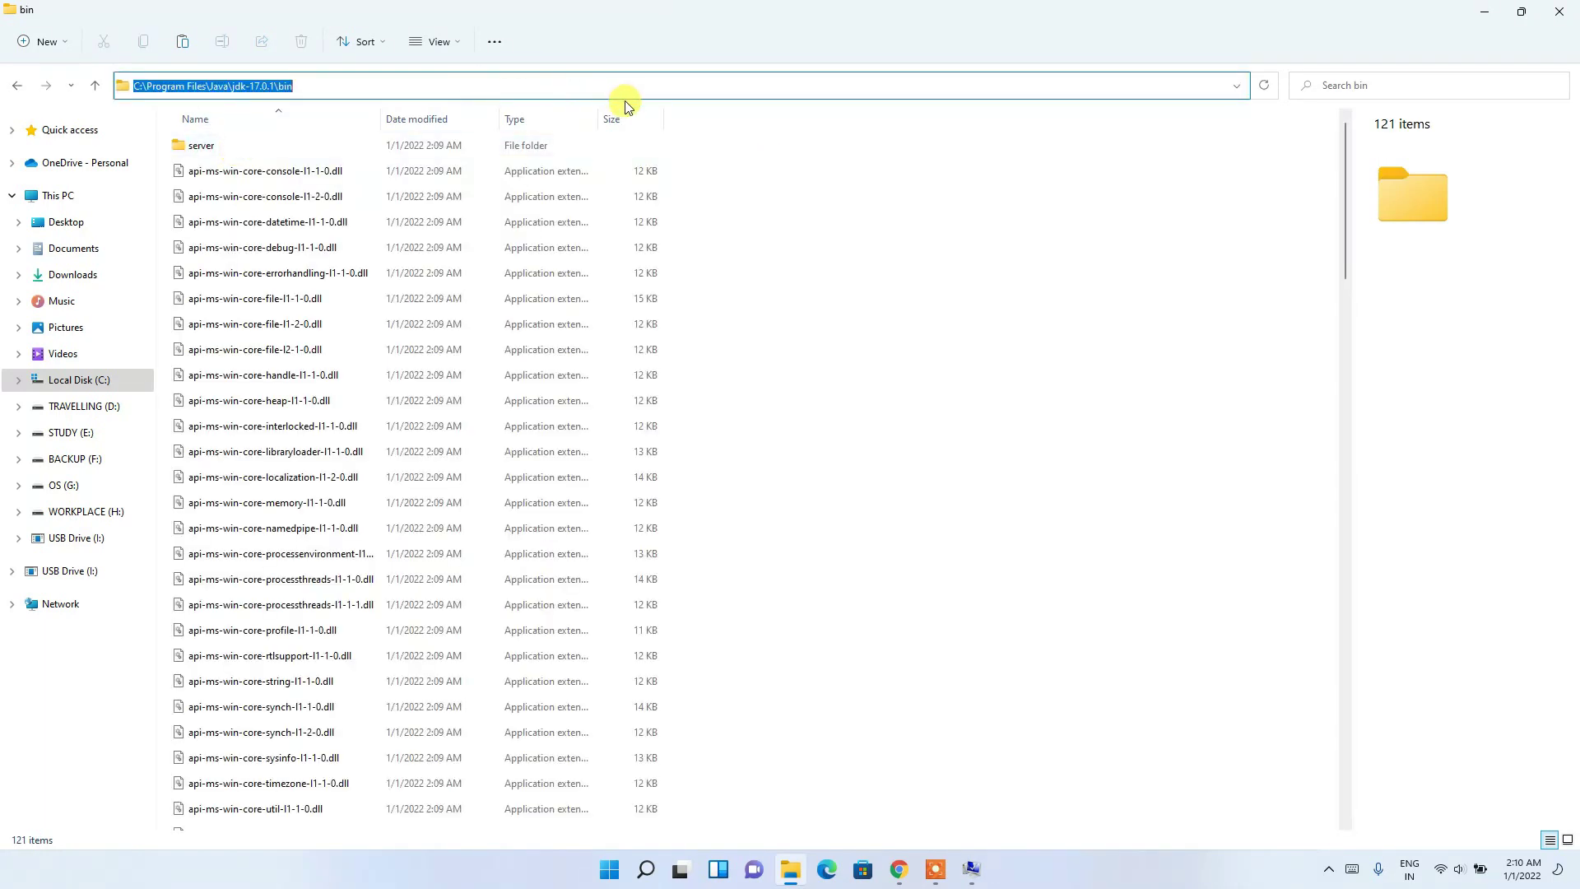
right_click(618, 88)
click(668, 144)
click(1485, 9)
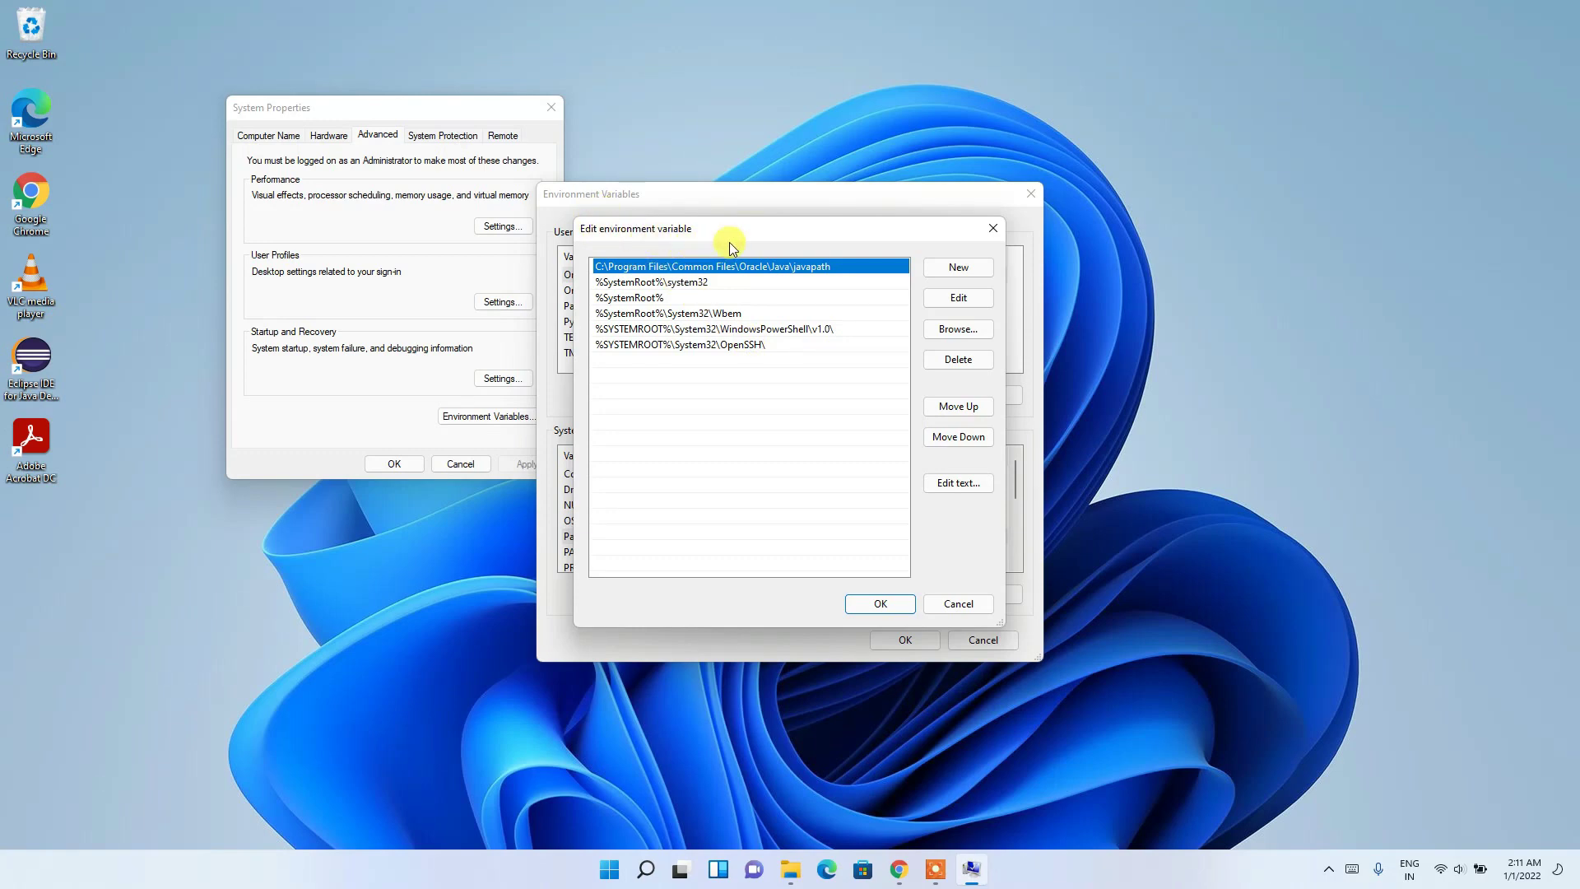
- Add a new Path entry C:\Program Files\Java\jdk-17.0.1\bin by pasting, then save with OK
click(959, 268)
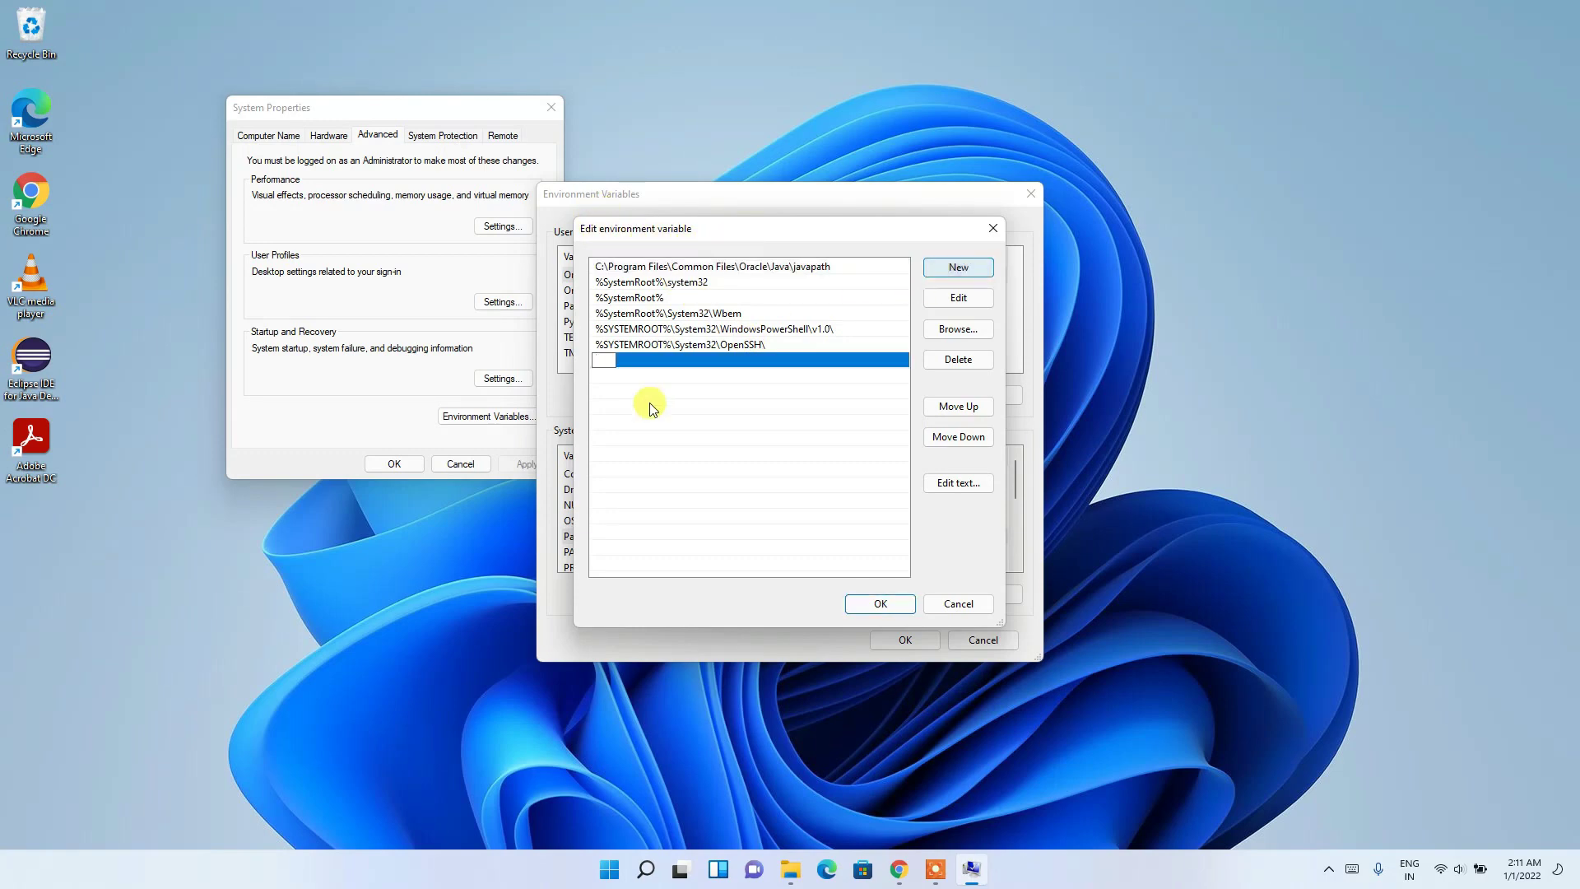
right_click(606, 360)
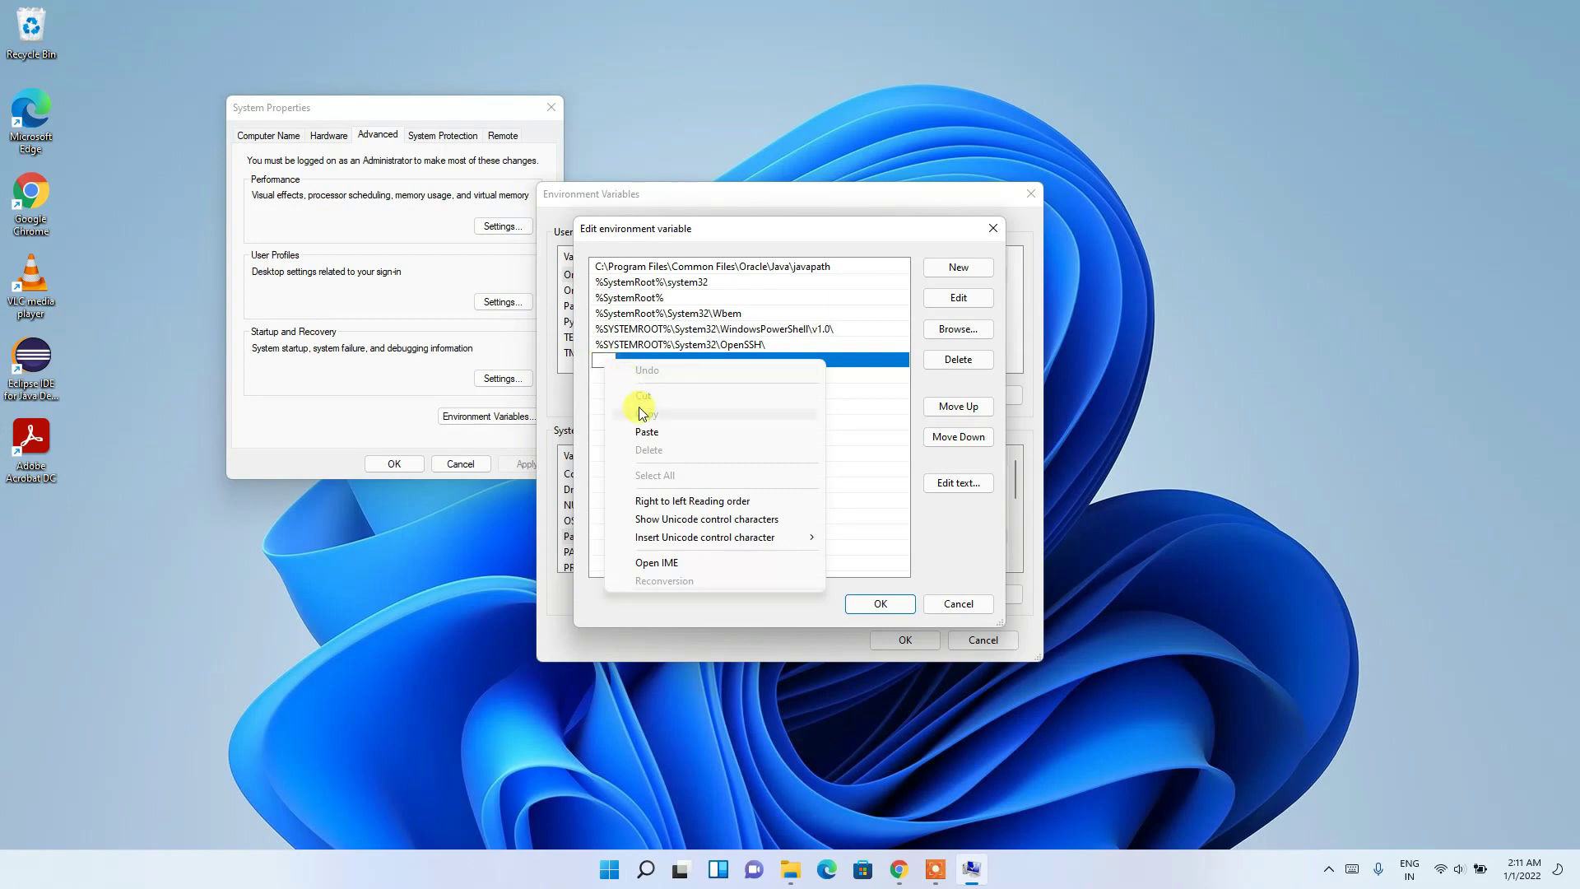
click(657, 431)
click(730, 425)
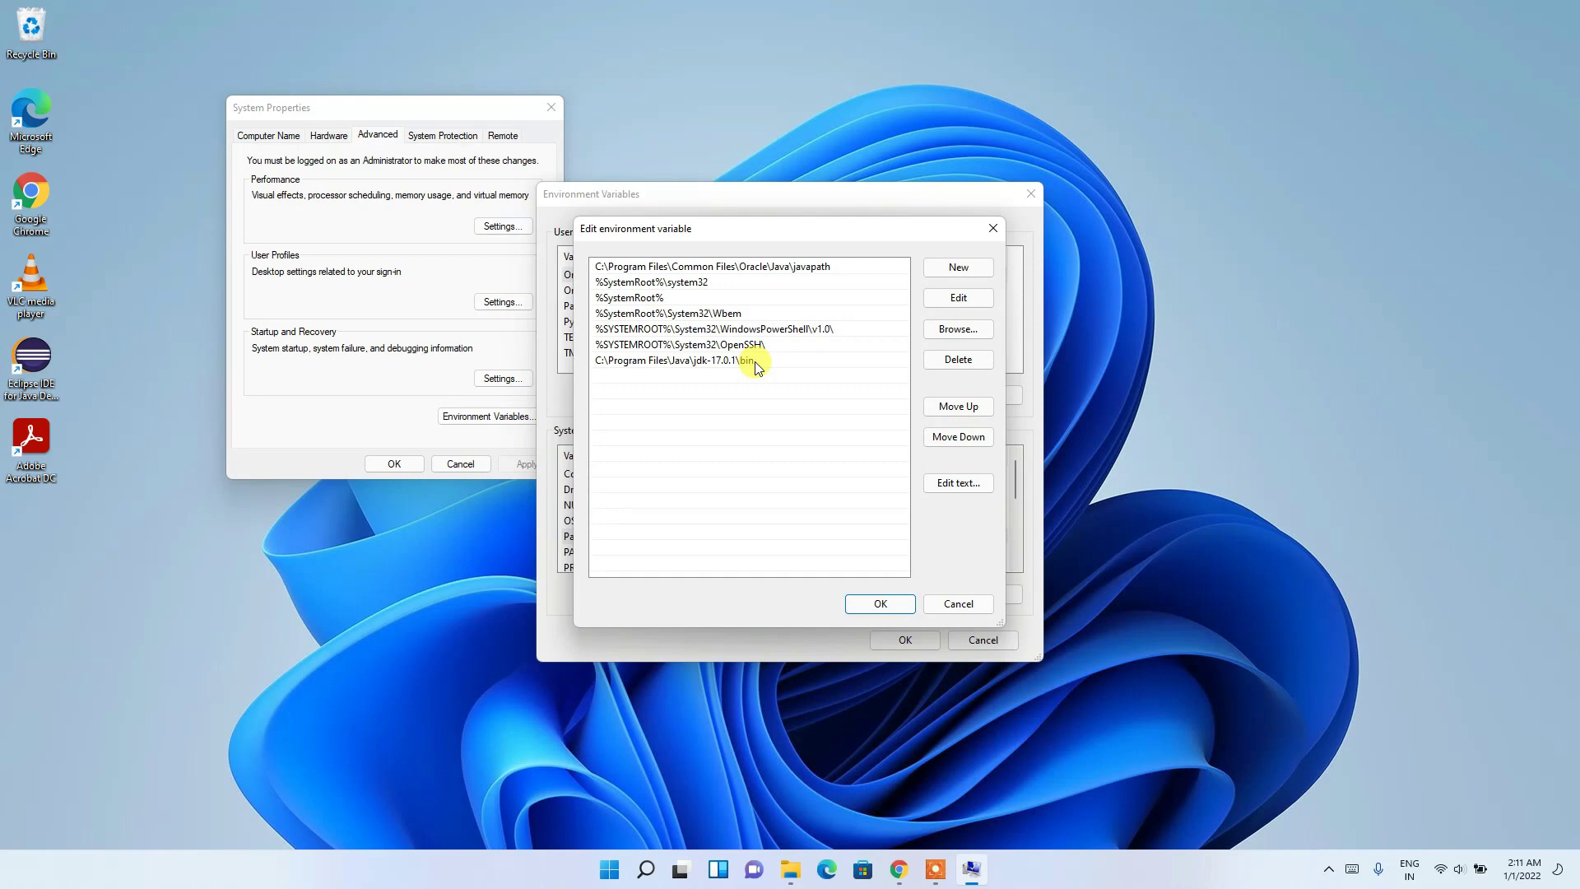
click(880, 604)
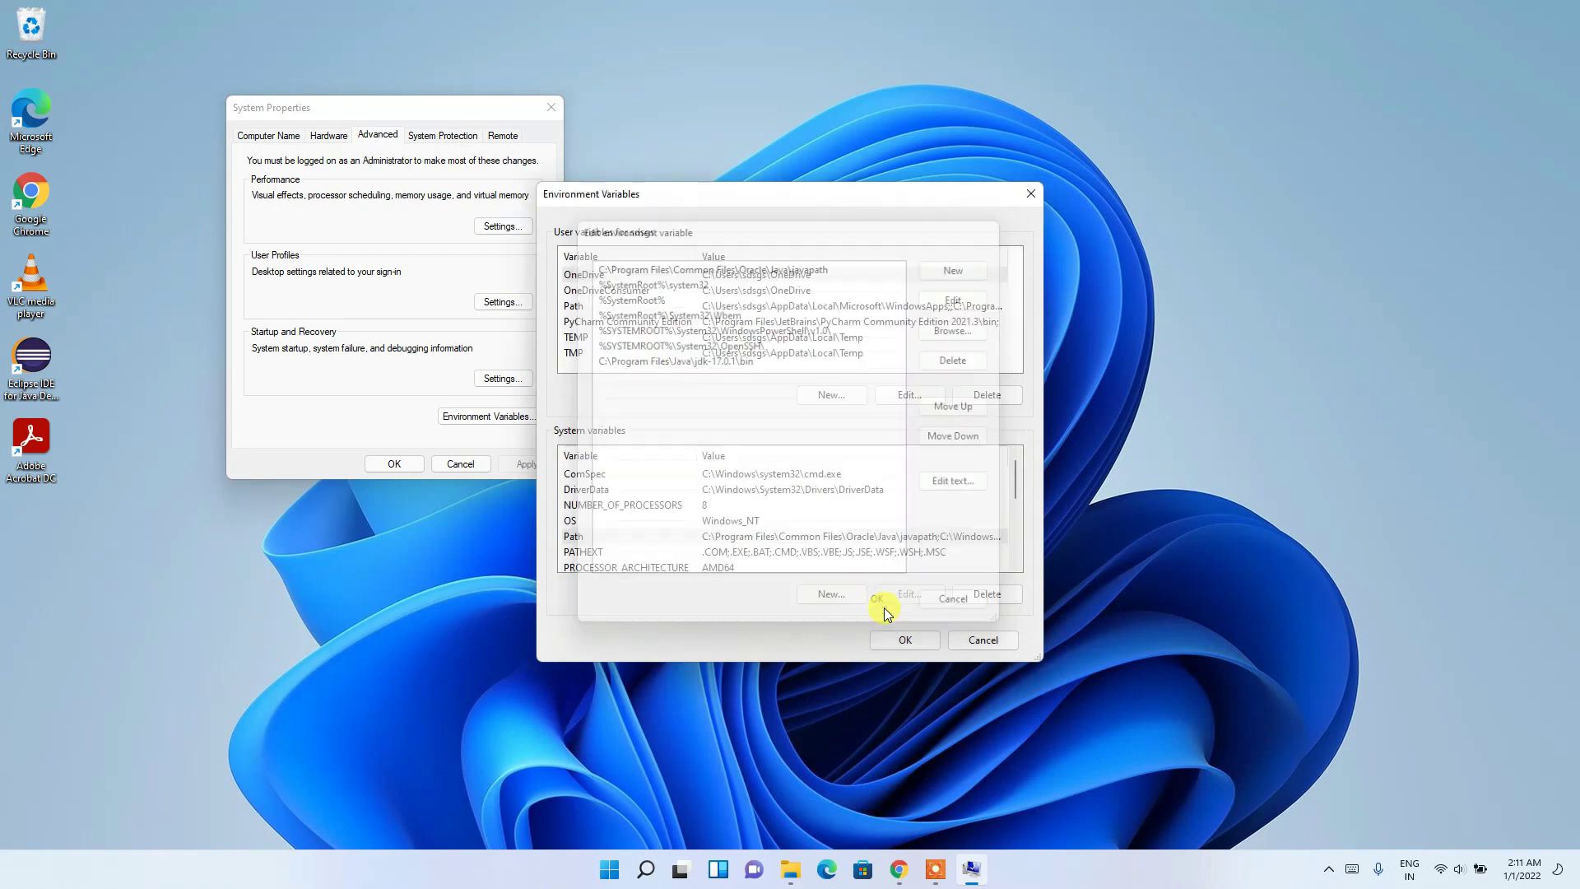
- Create a new system variable JAVA_HOME and paste the copied bin path as its value
click(815, 536)
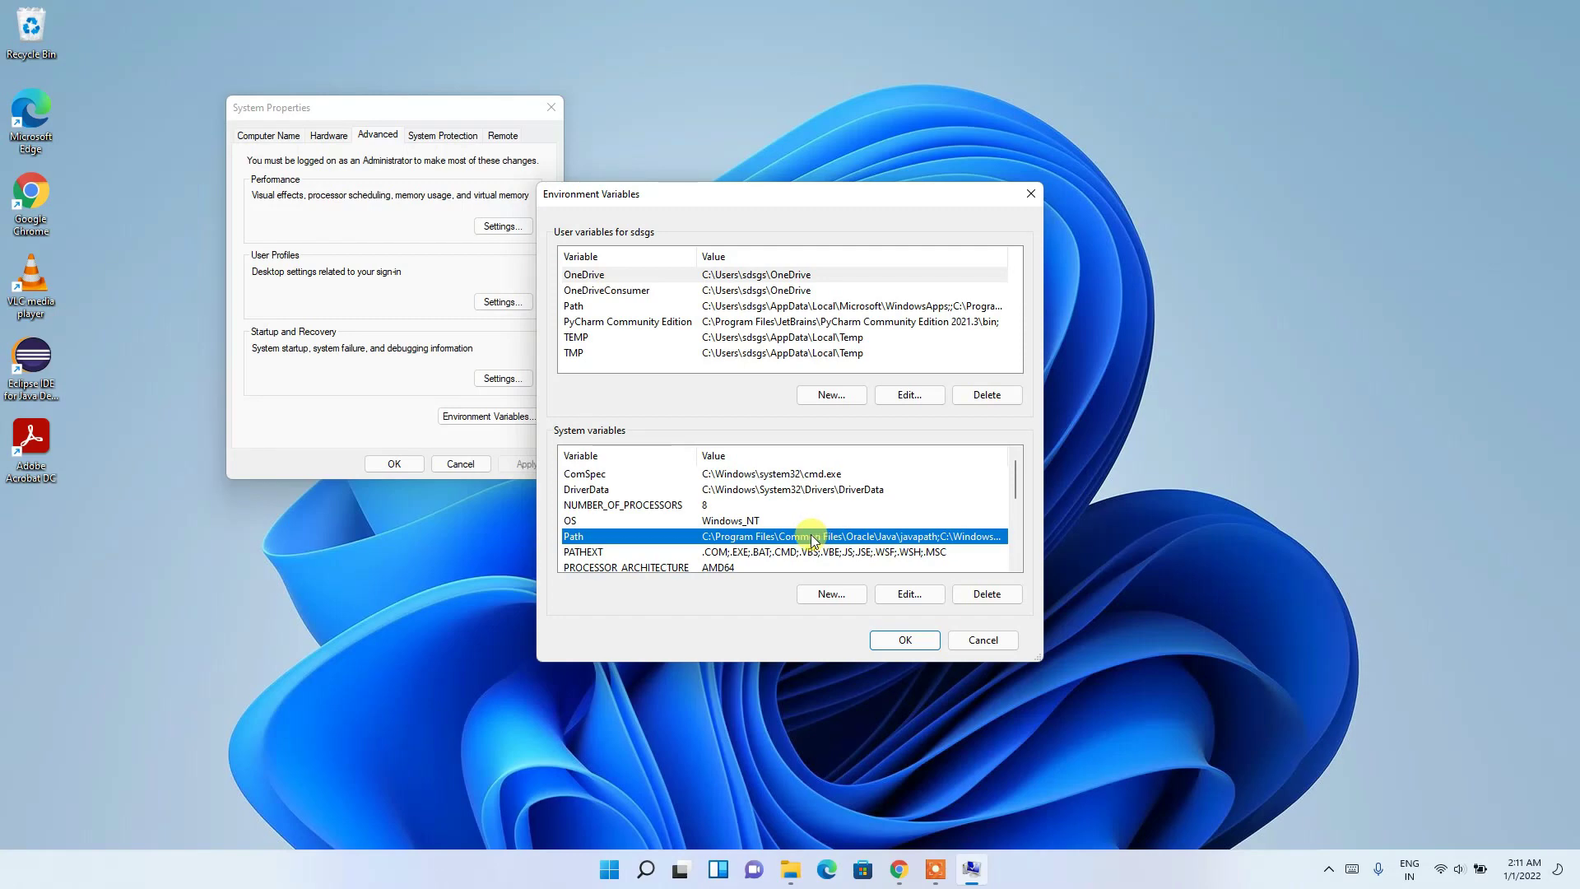
click(832, 594)
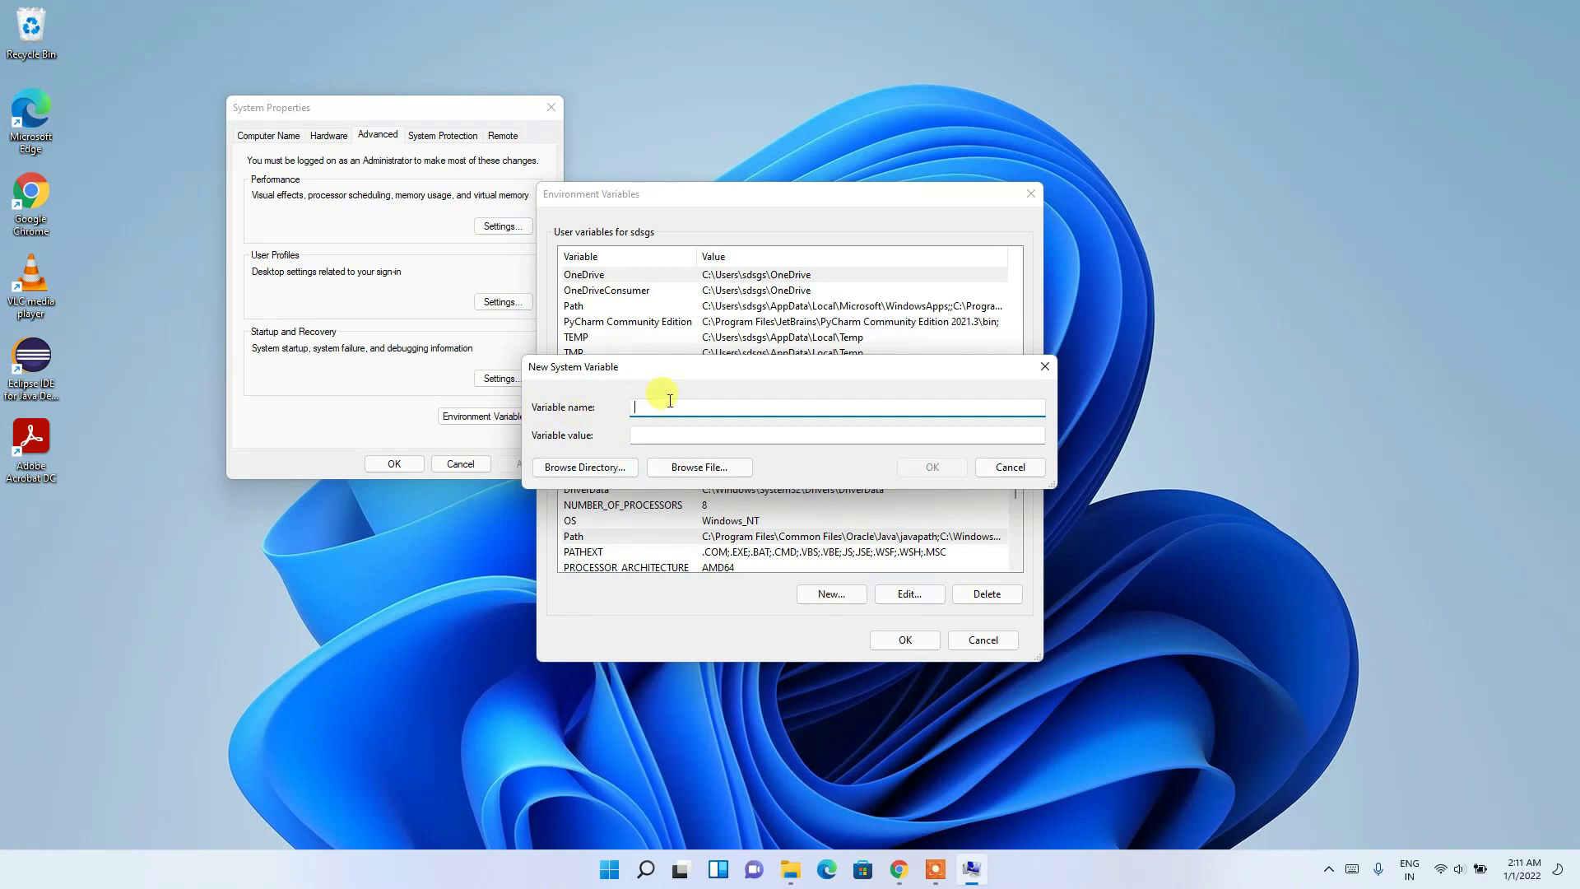
text(JAVA_HOME)
click(708, 441)
right_click(667, 438)
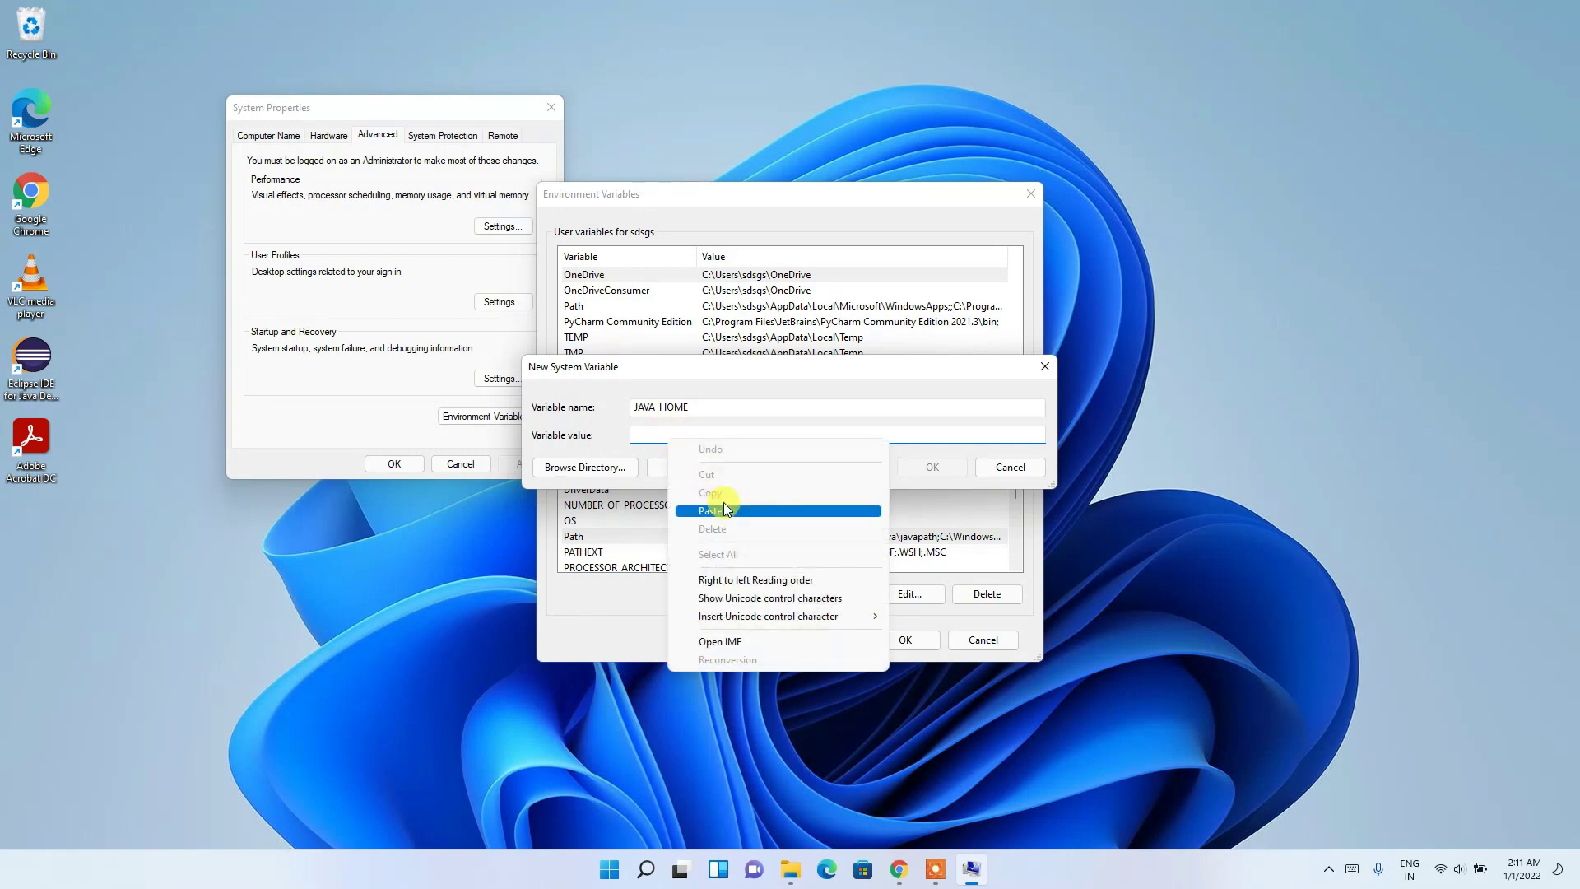
click(724, 509)
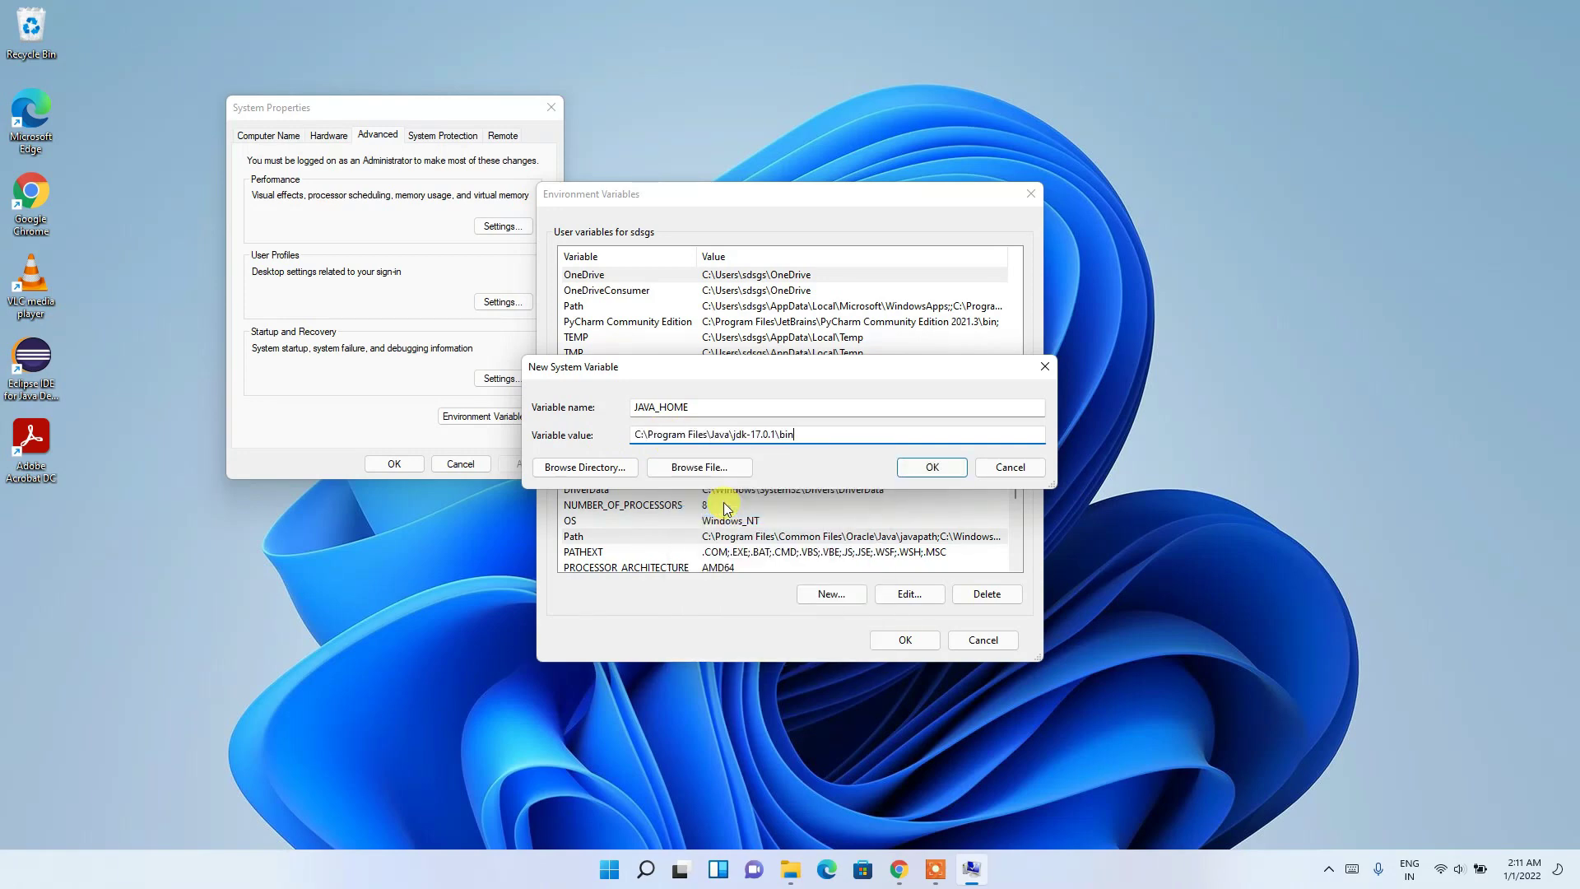
- Trim the value to C:\Program Files\Java\jdk-17.0.1 and confirm all settings dialogs with OK
key(BackSpace)
drag(777, 435, 731, 433)
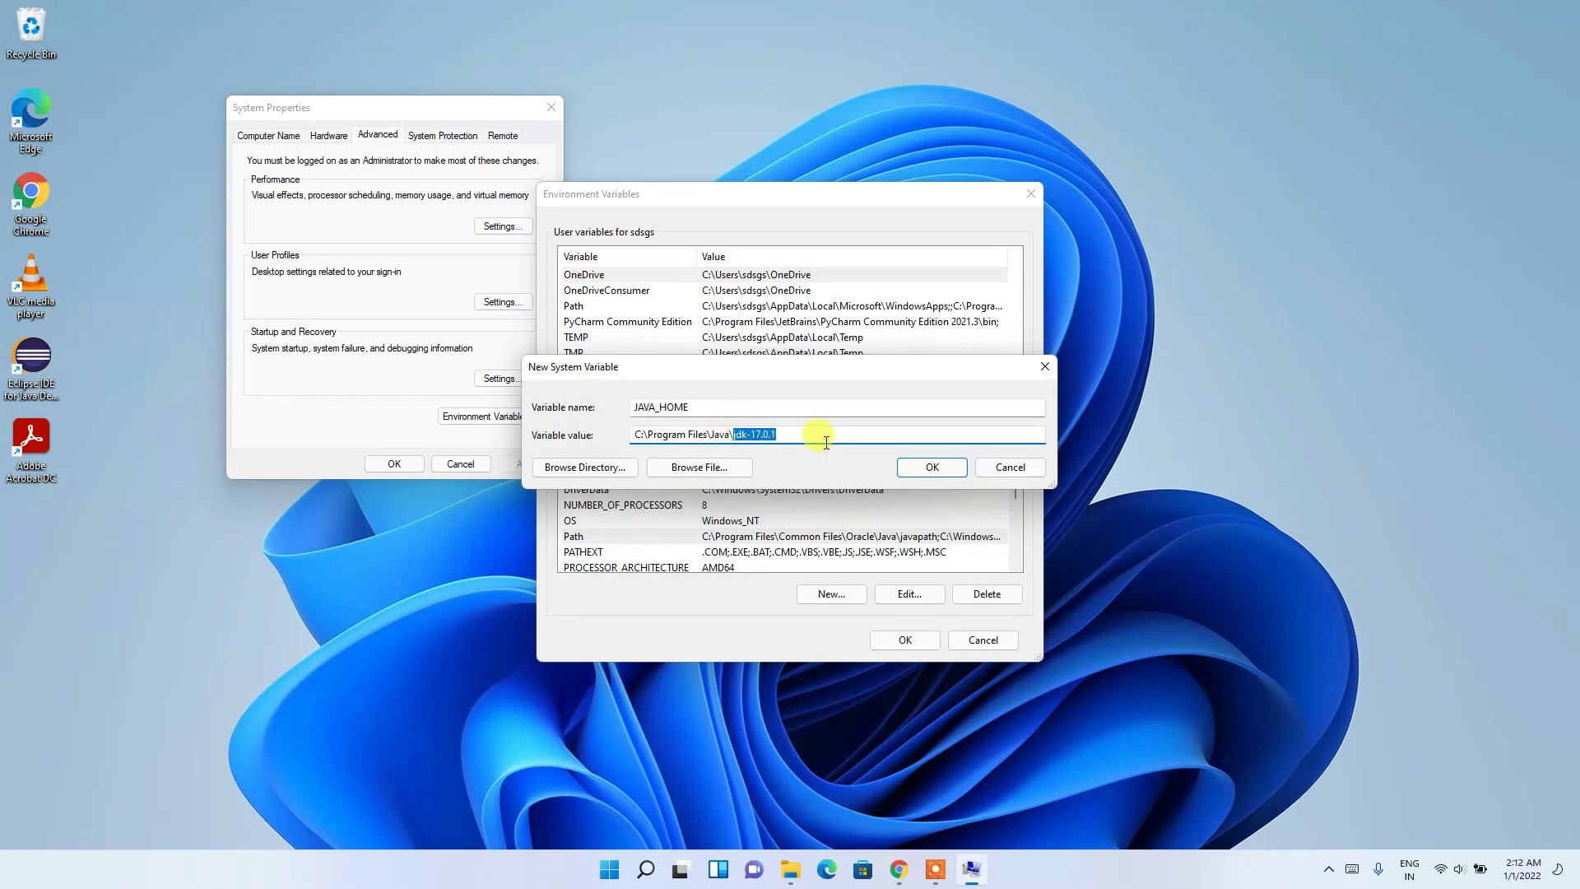
click(935, 467)
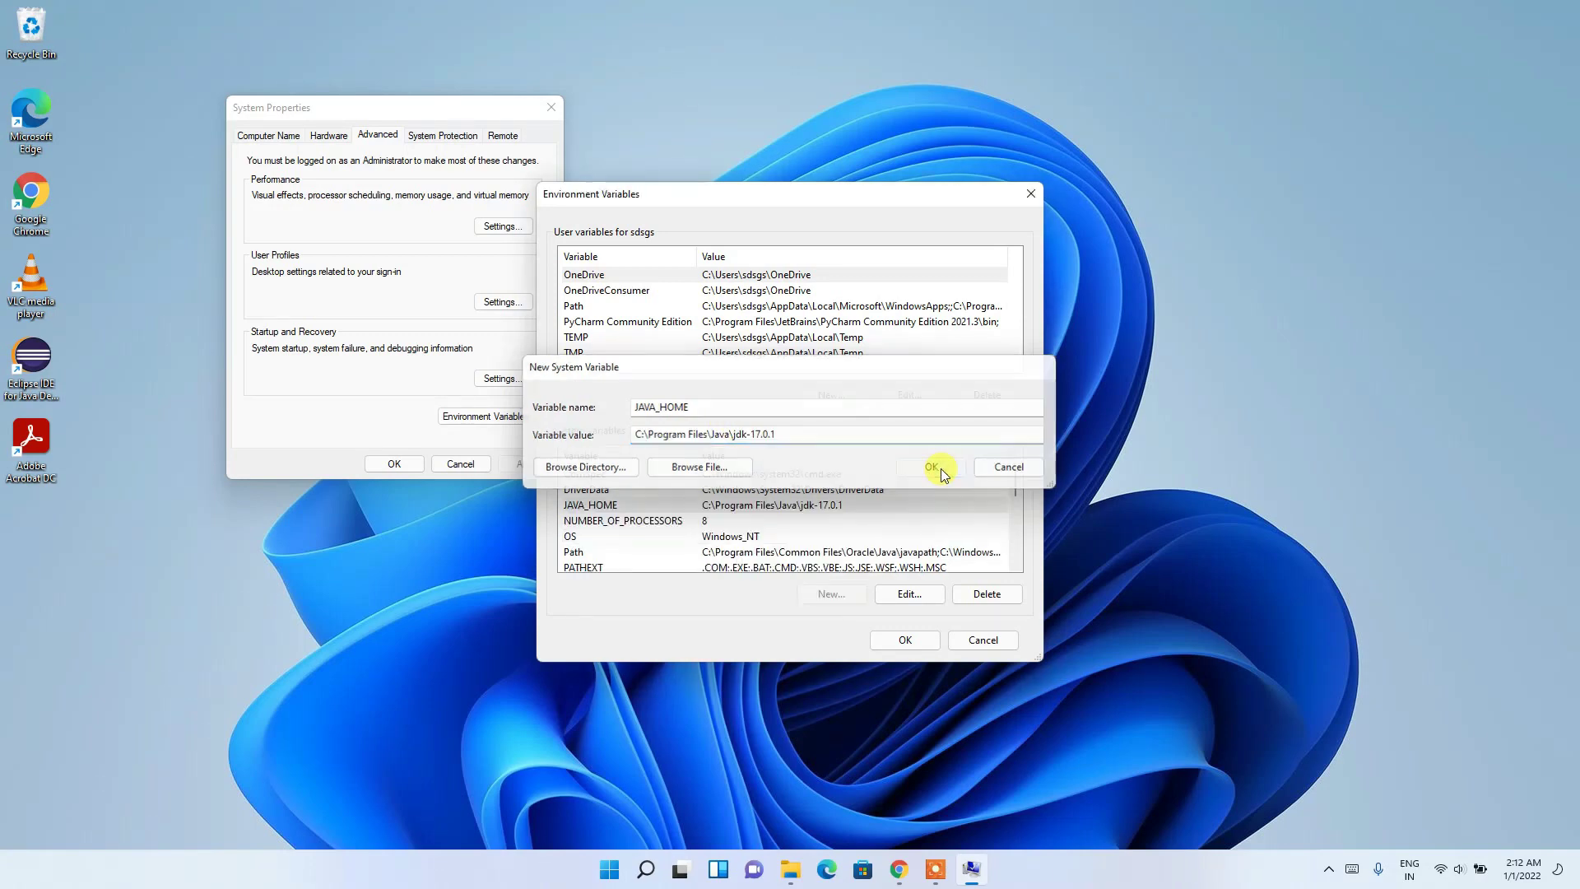
click(907, 637)
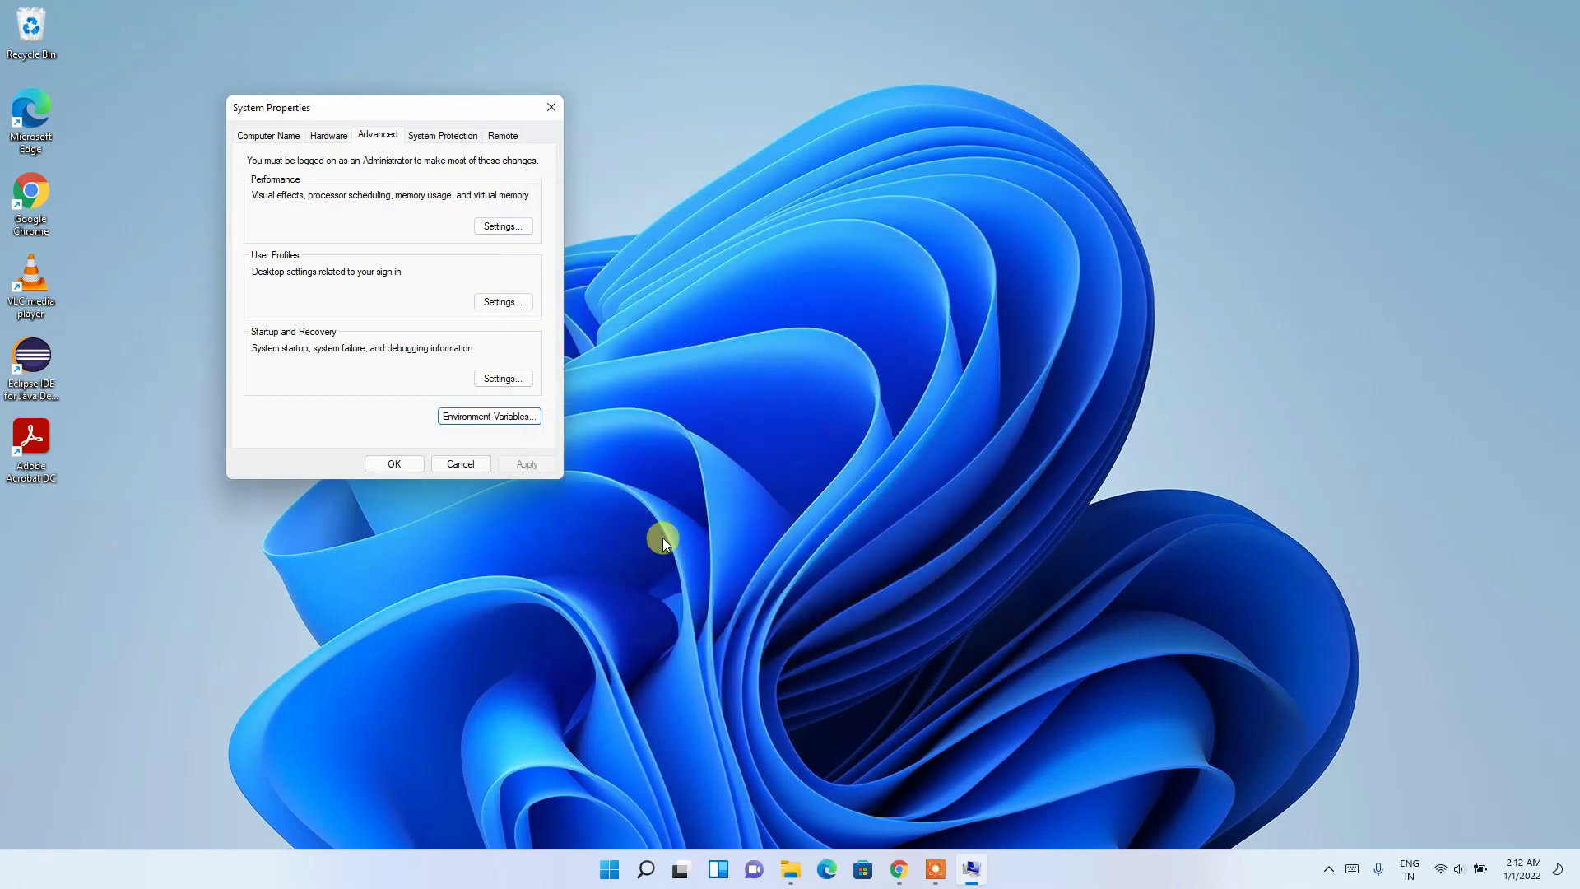
click(390, 461)
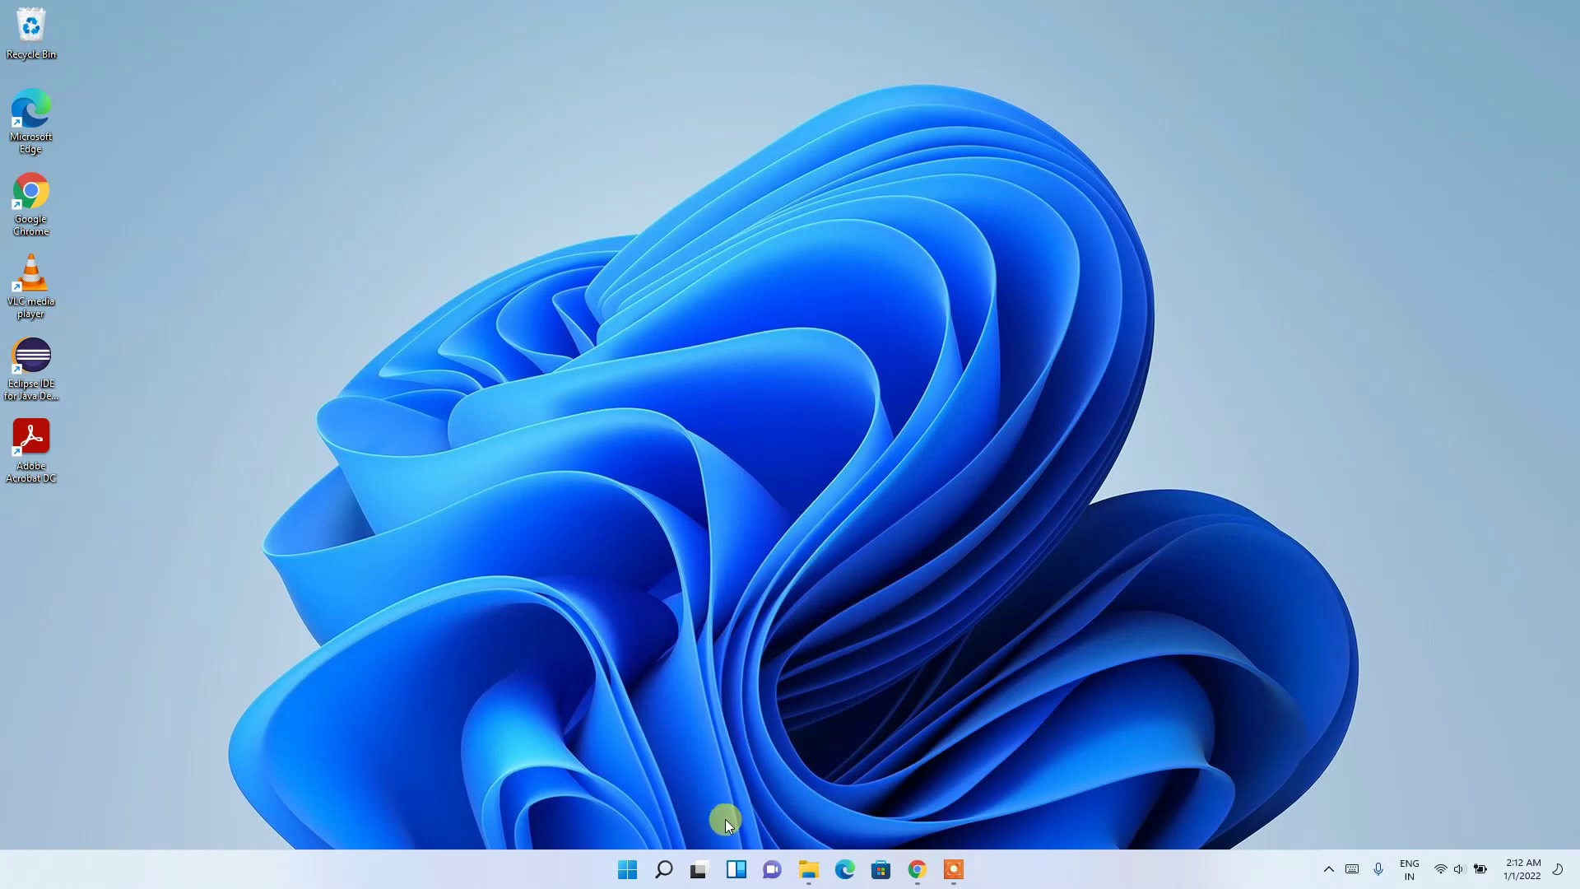
- Open Command Prompt and run java --version to confirm it reports java 17.0.1 2021-10-19 LTS
click(662, 870)
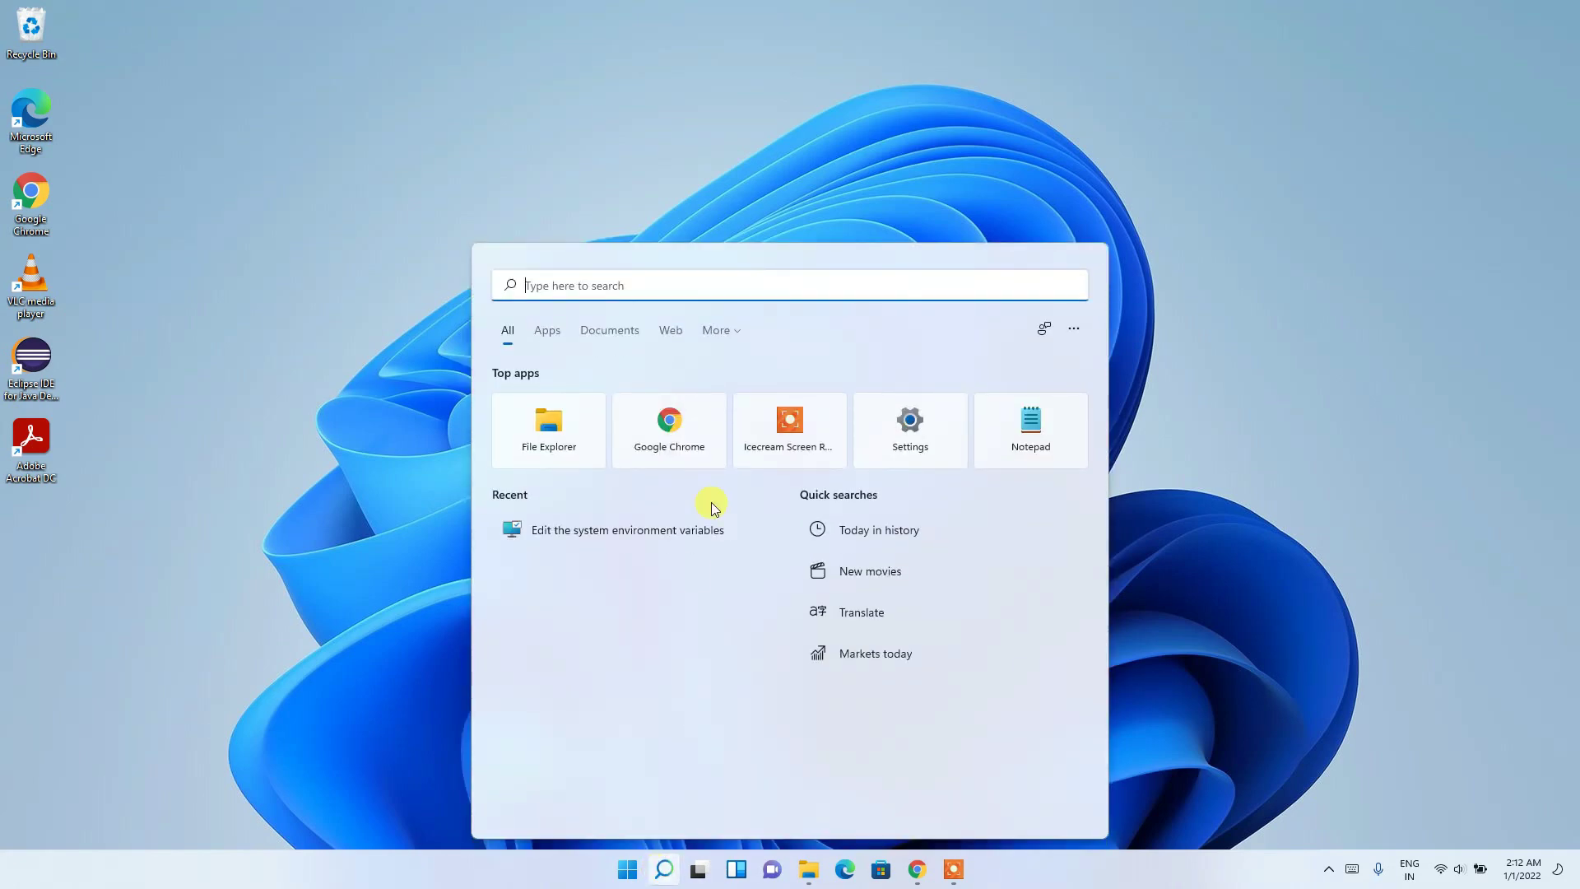
text(cmd)
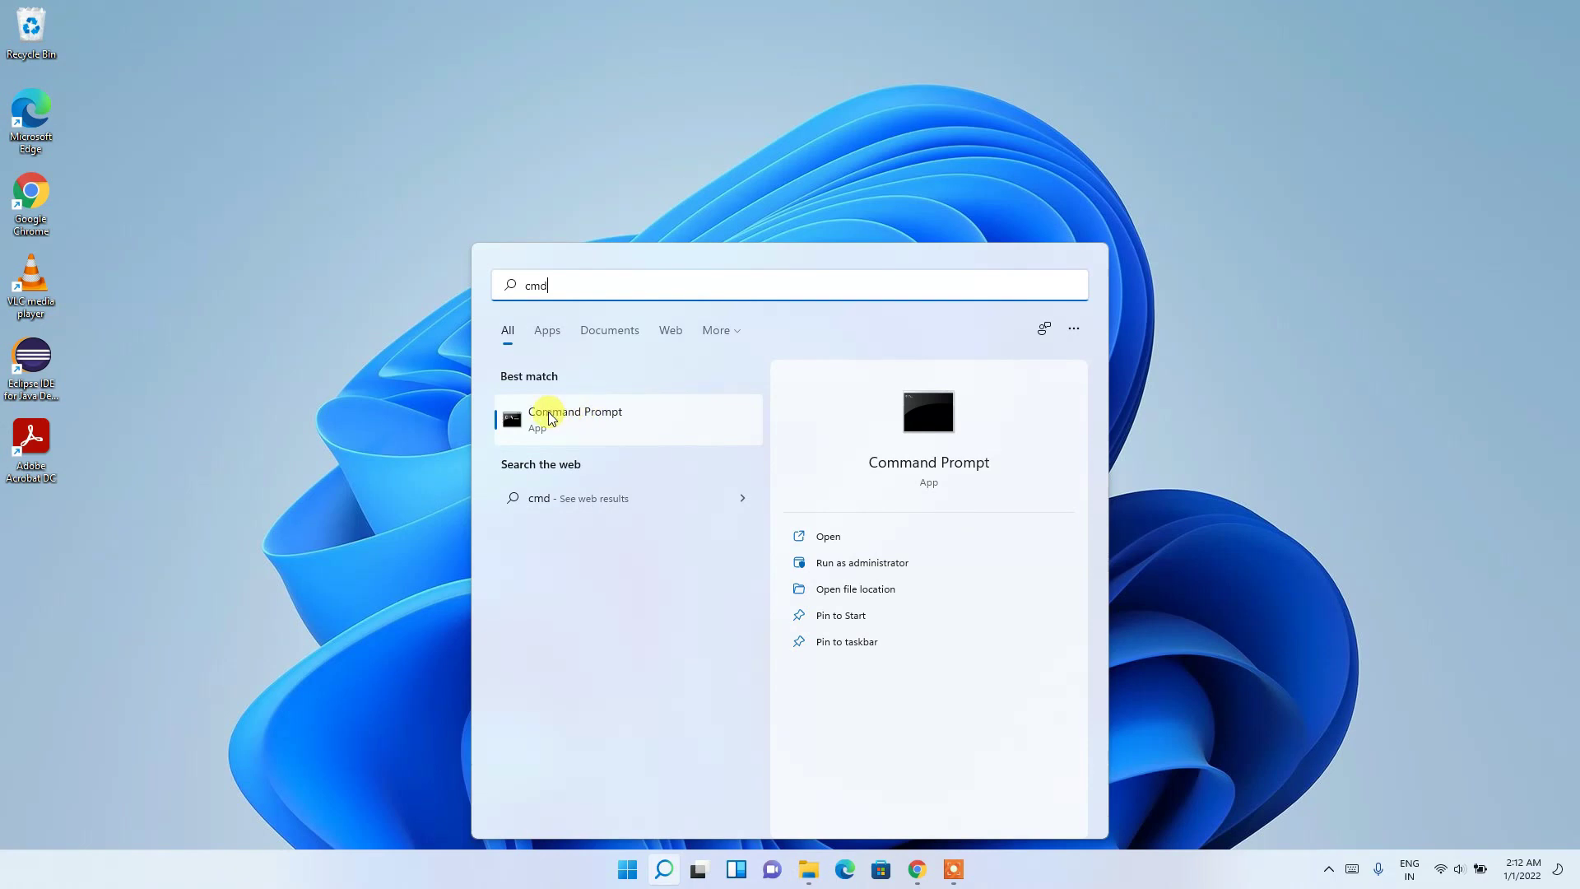
click(589, 417)
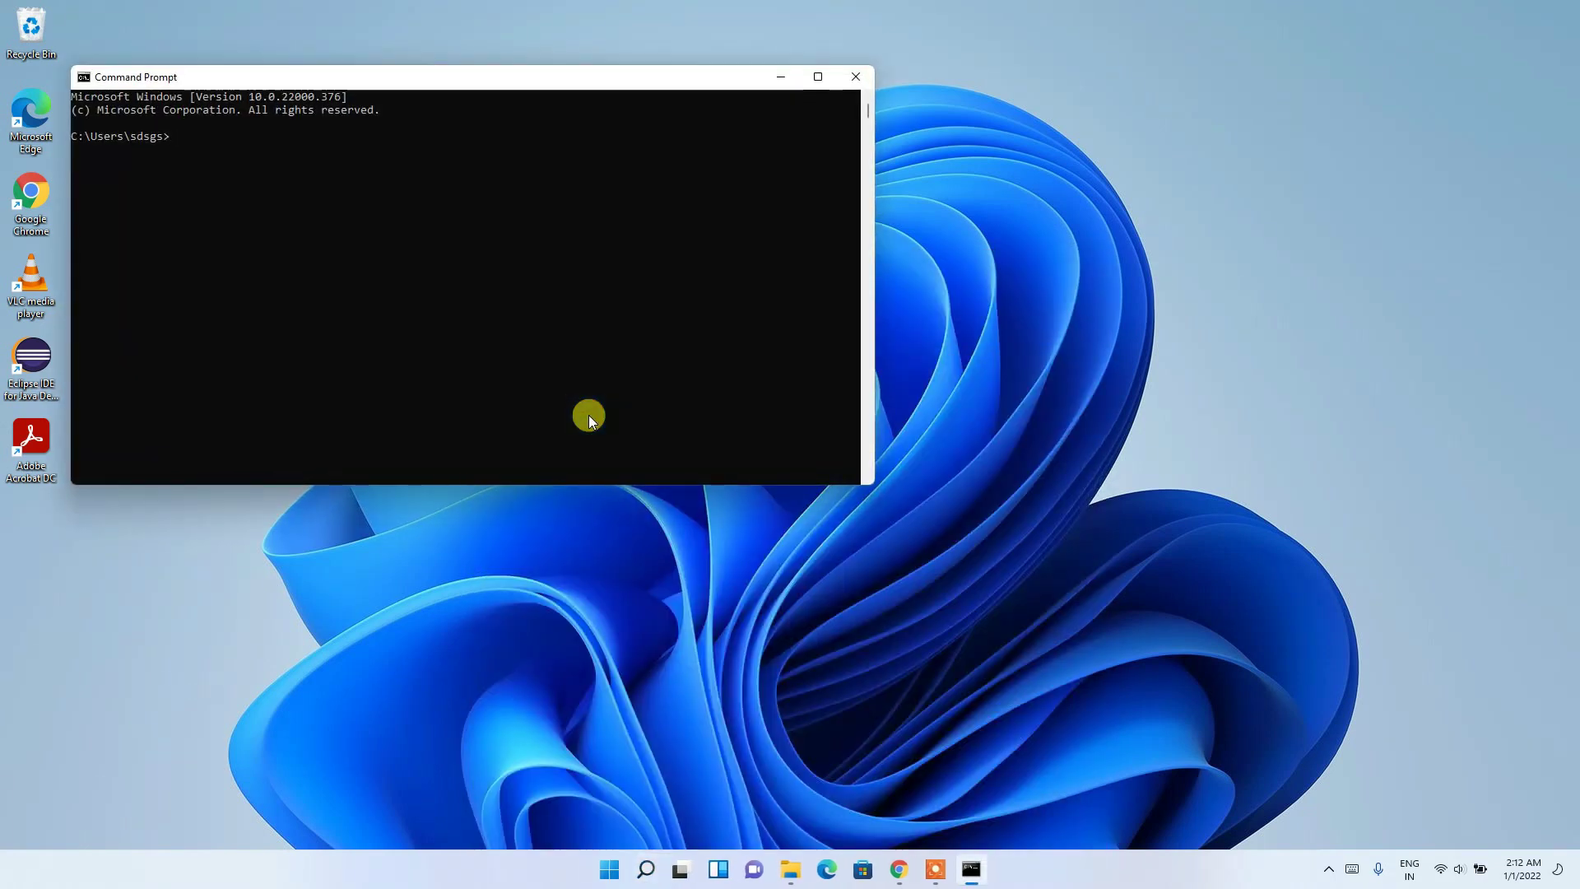
text(java --version)
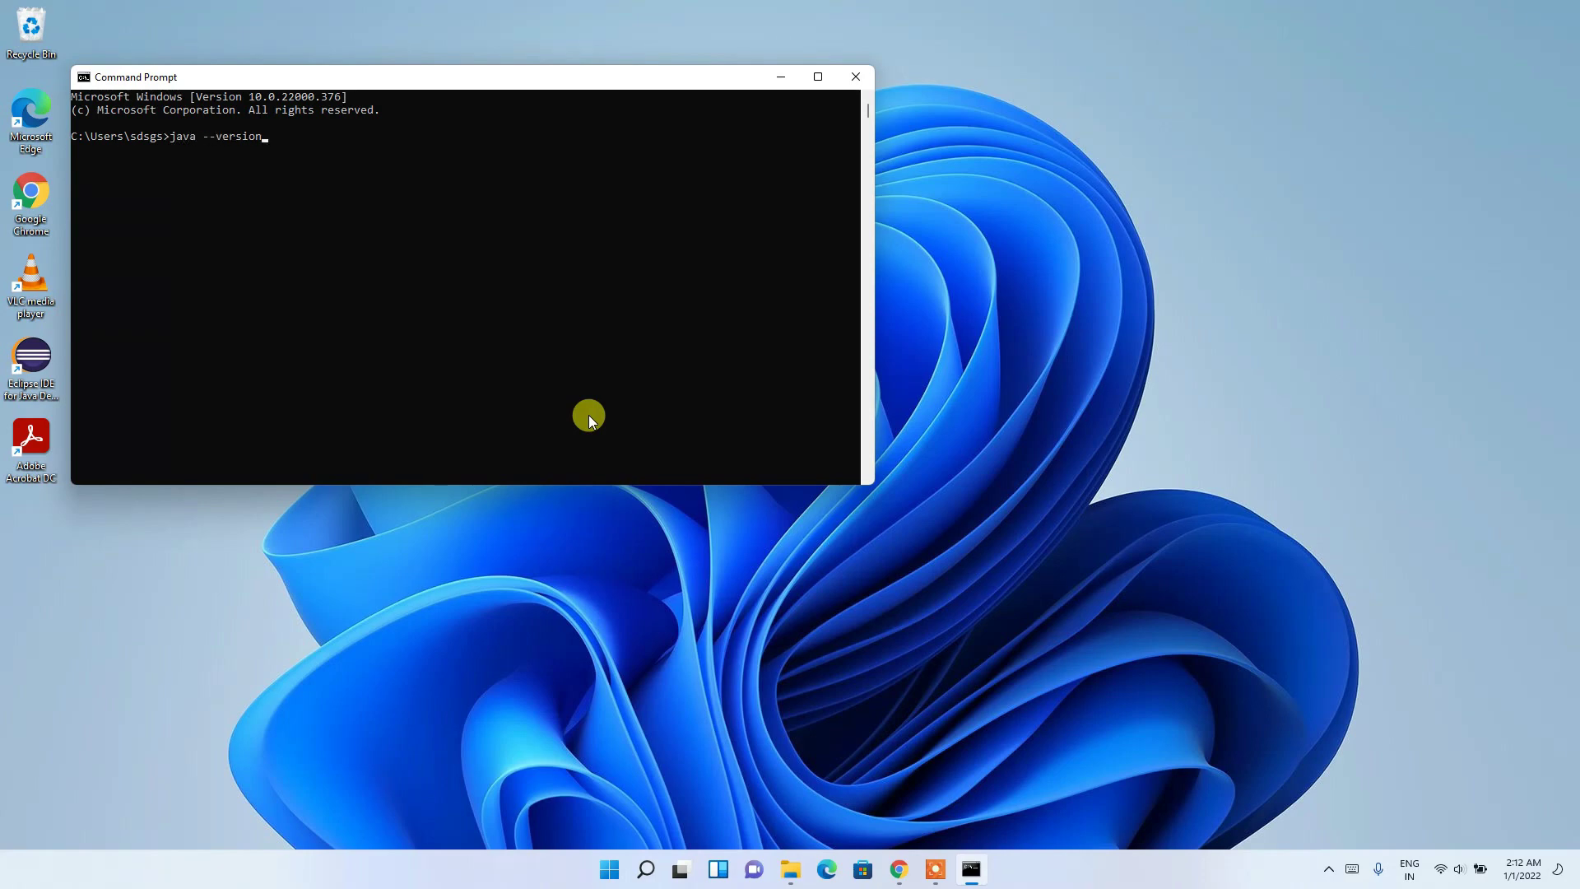
key(Return)
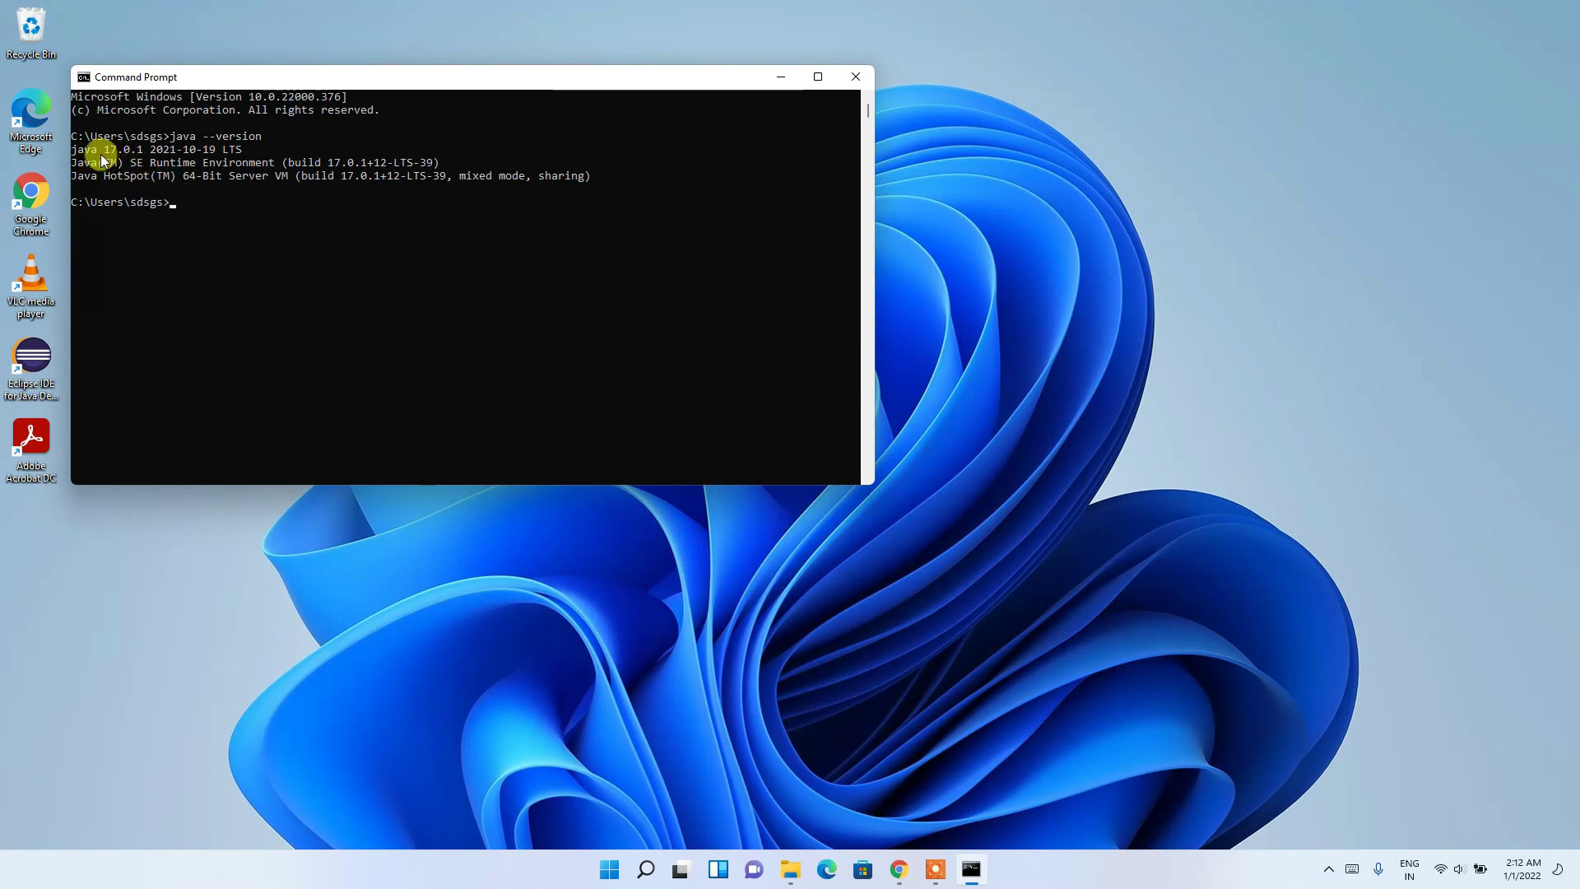
drag(74, 150, 176, 173)
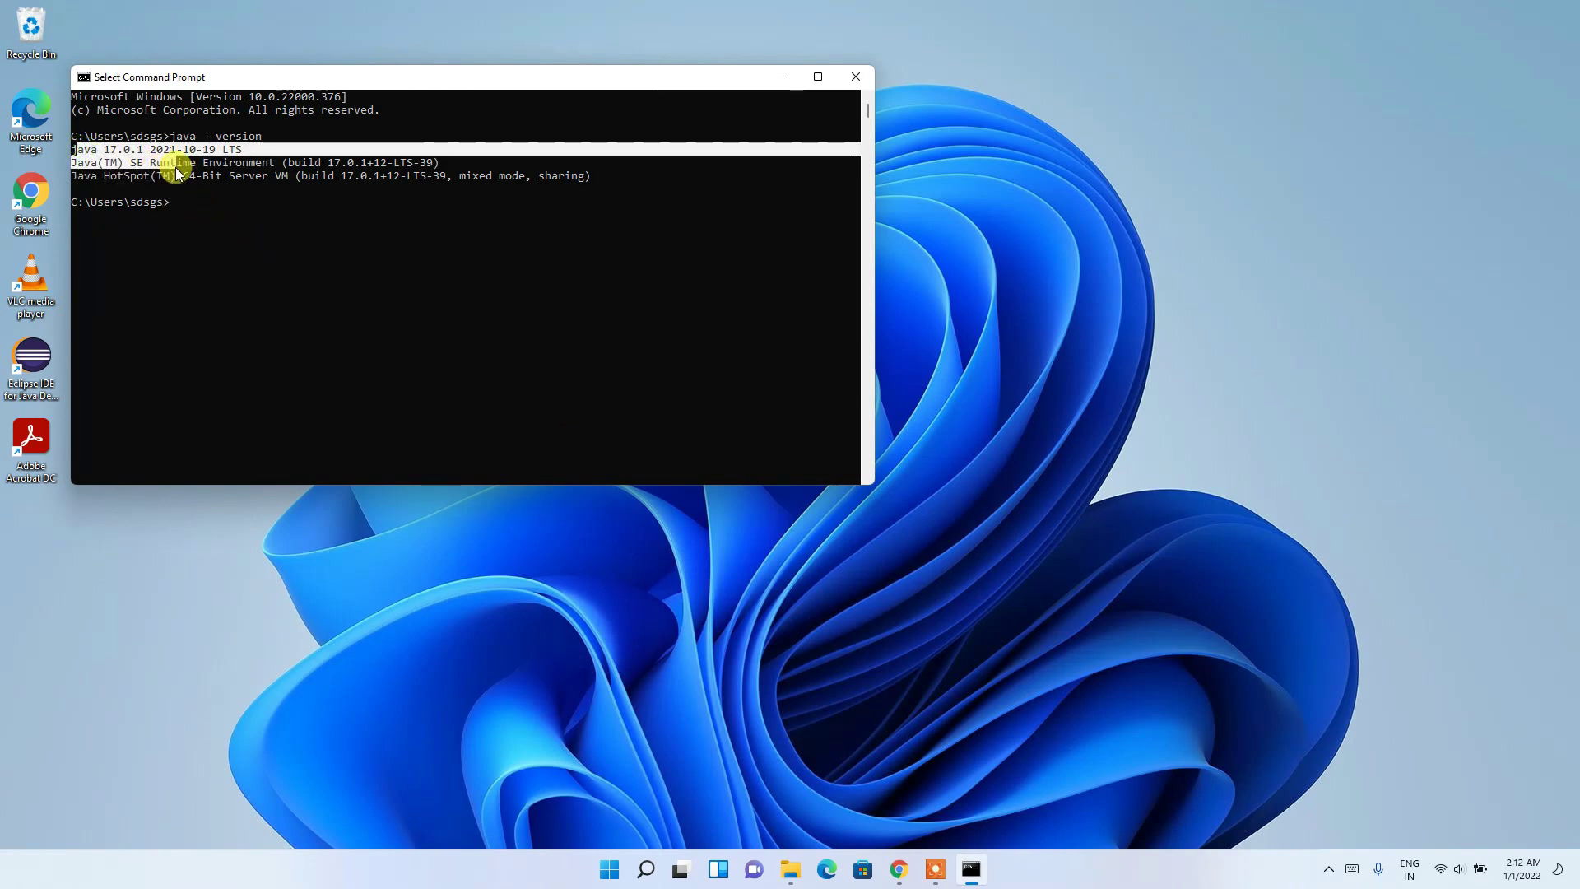
click(176, 168)
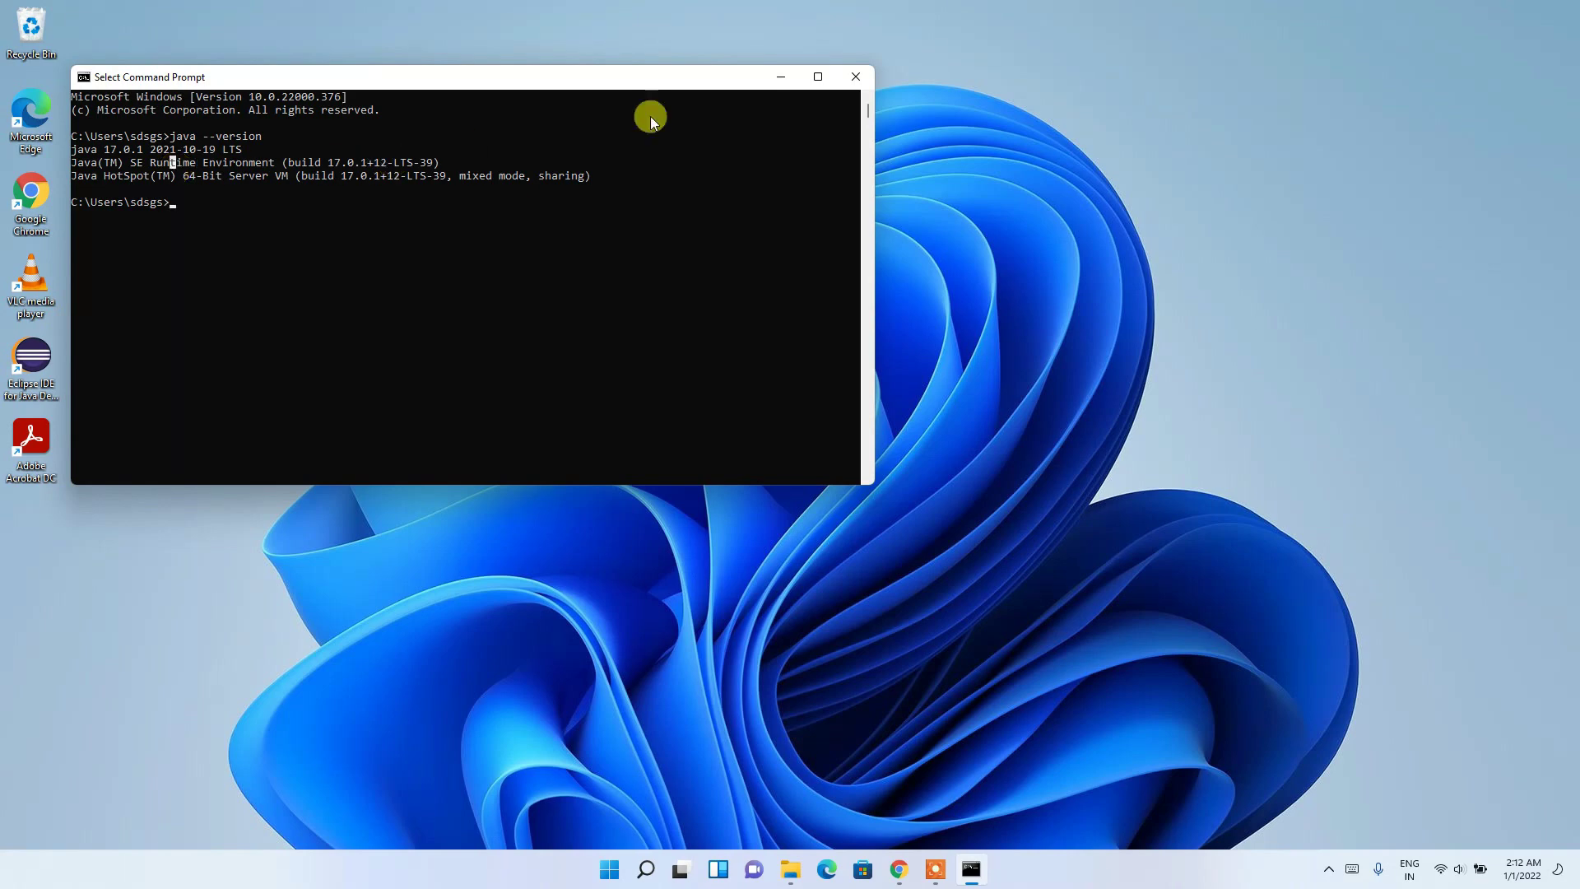
- Create a new folder named java on the desktop
click(782, 76)
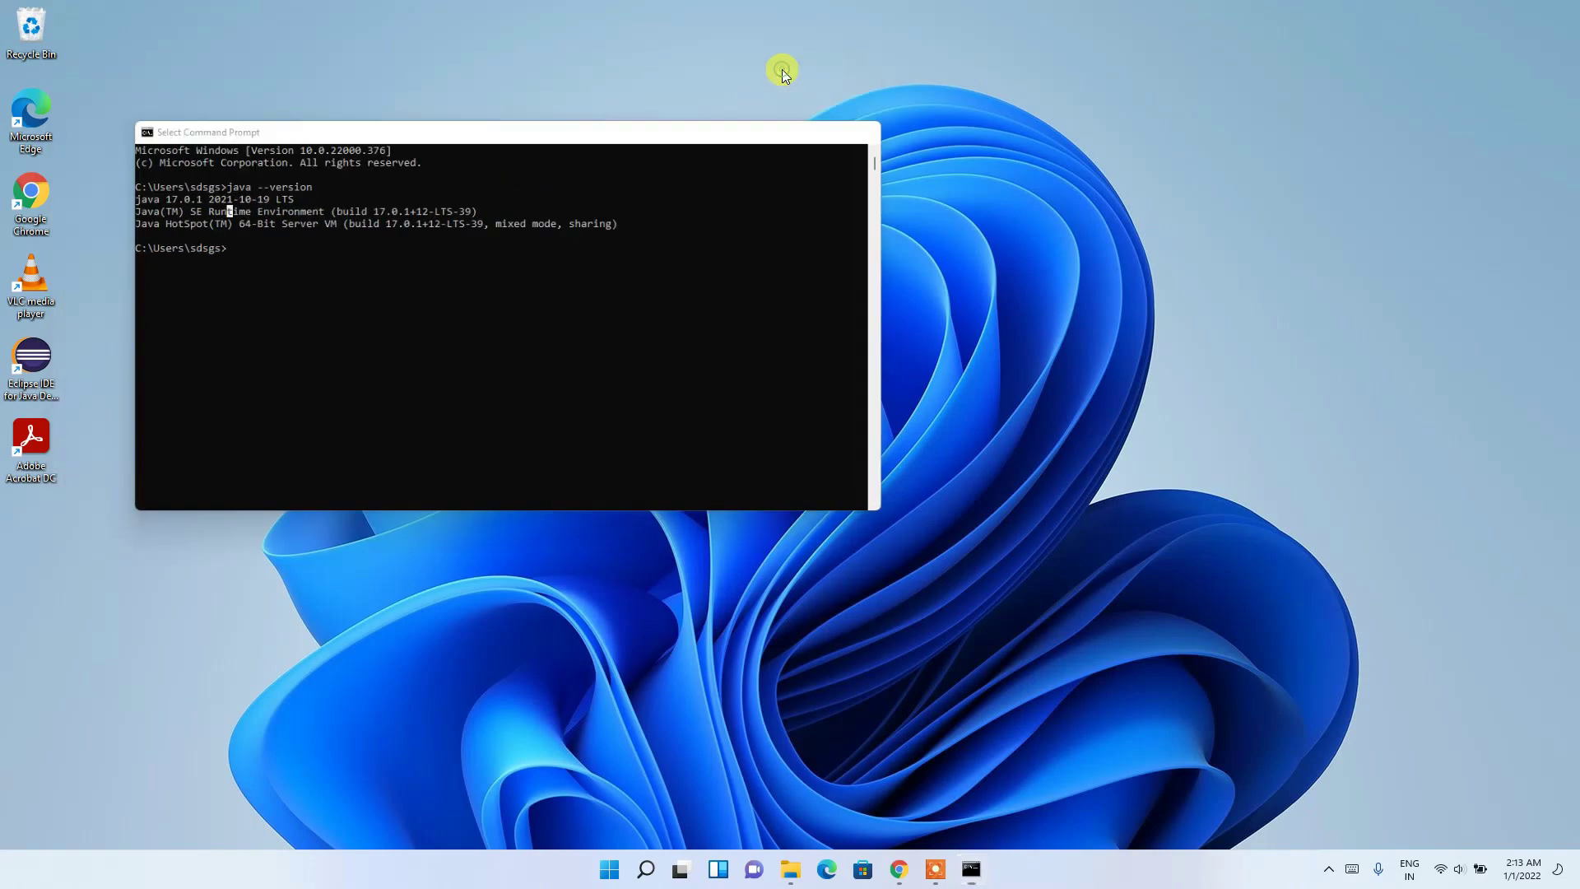
right_click(535, 139)
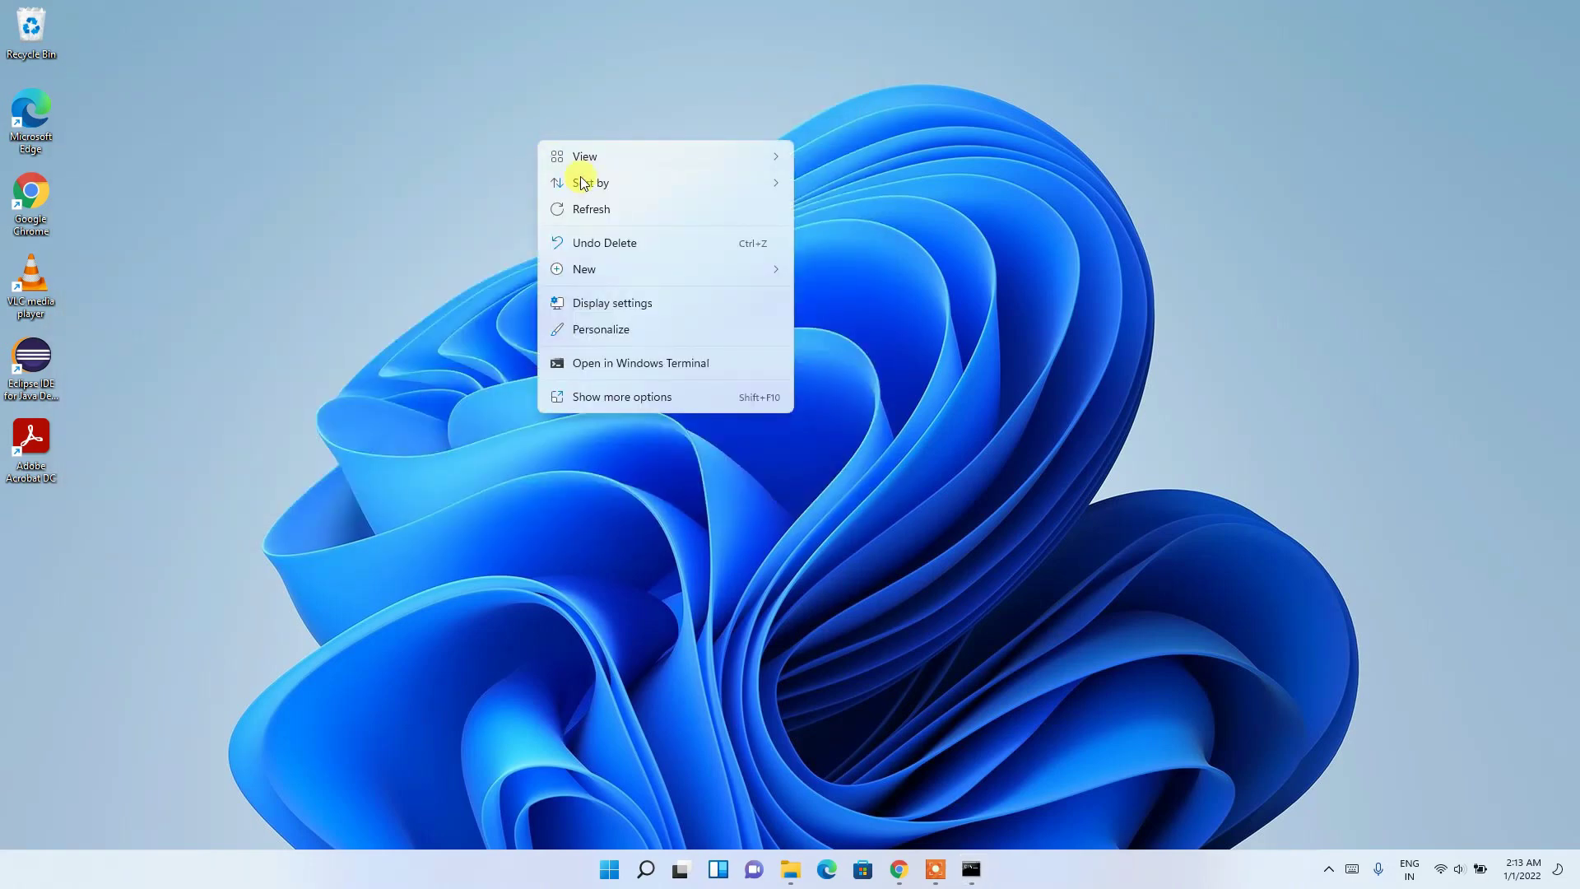
click(758, 269)
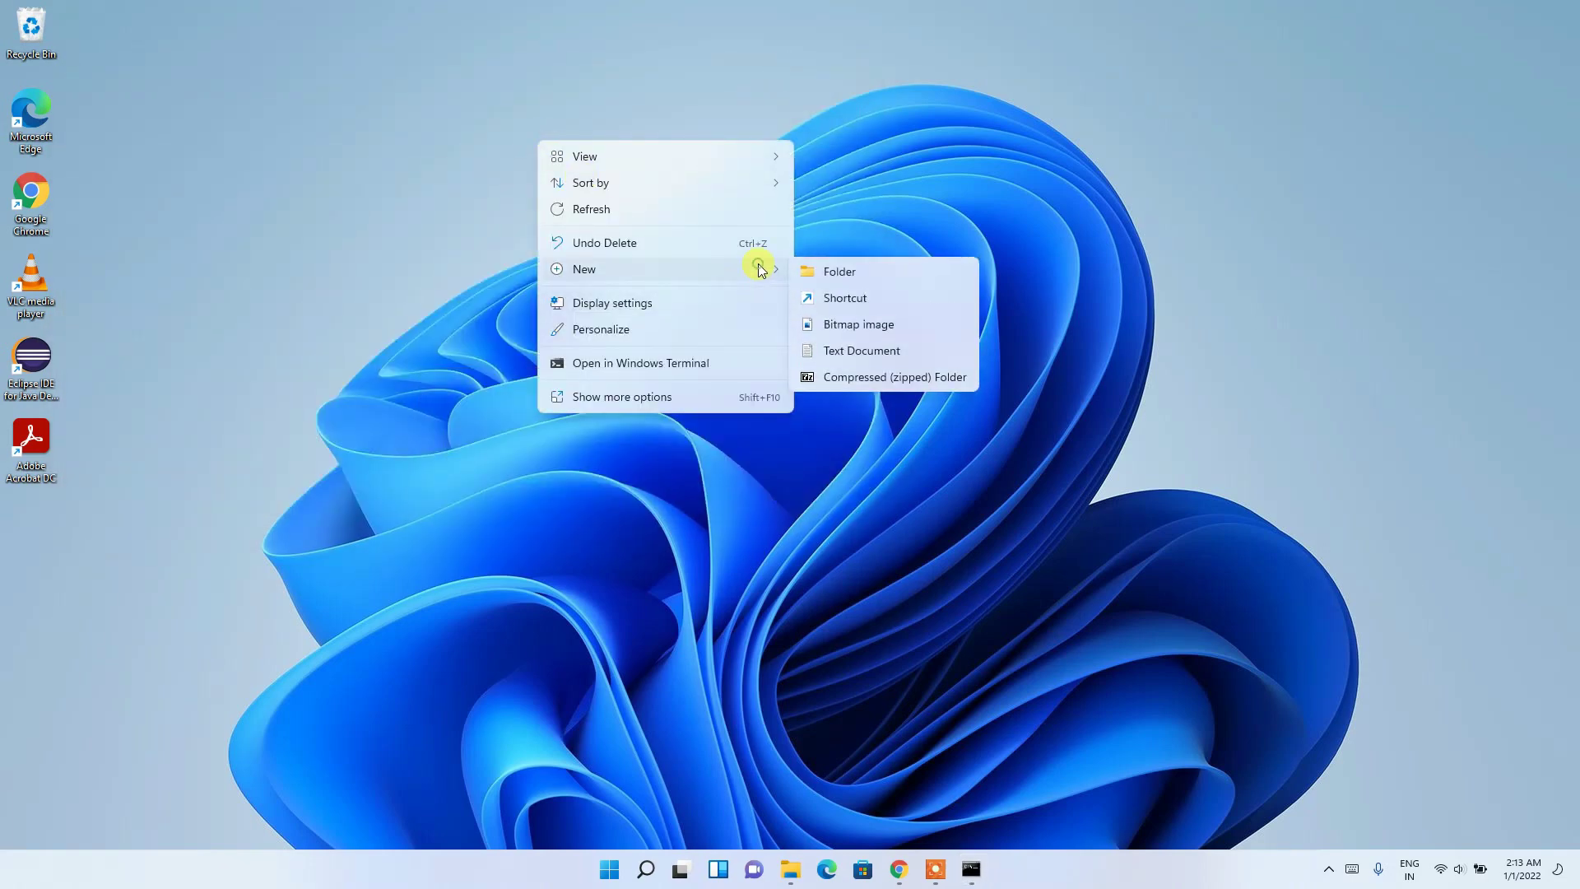
click(832, 276)
text(java)
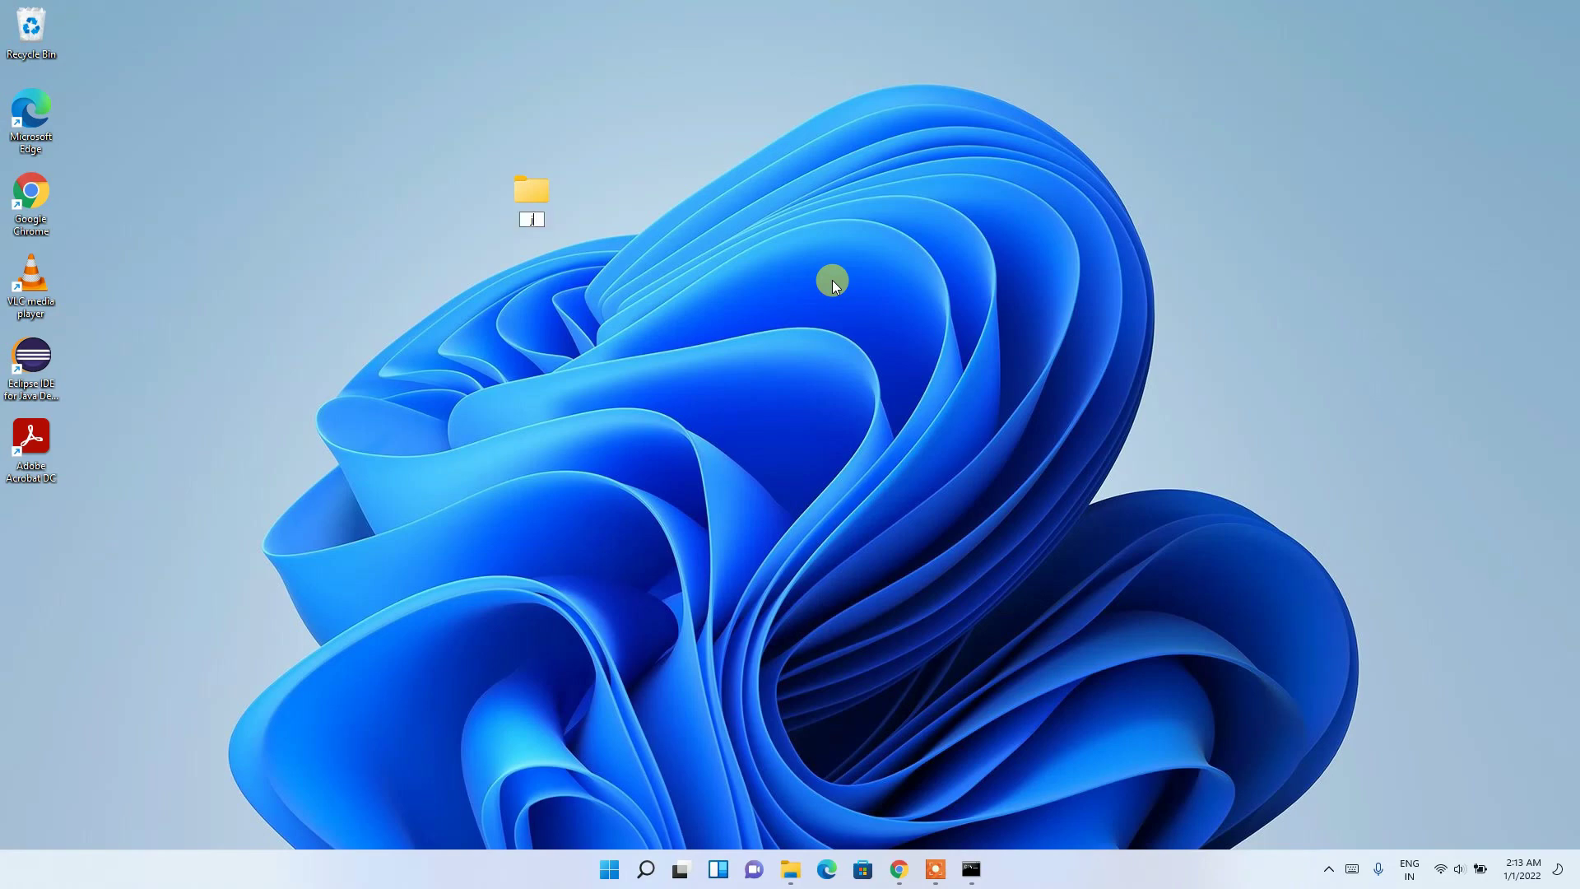
key(Return)
key(Return)
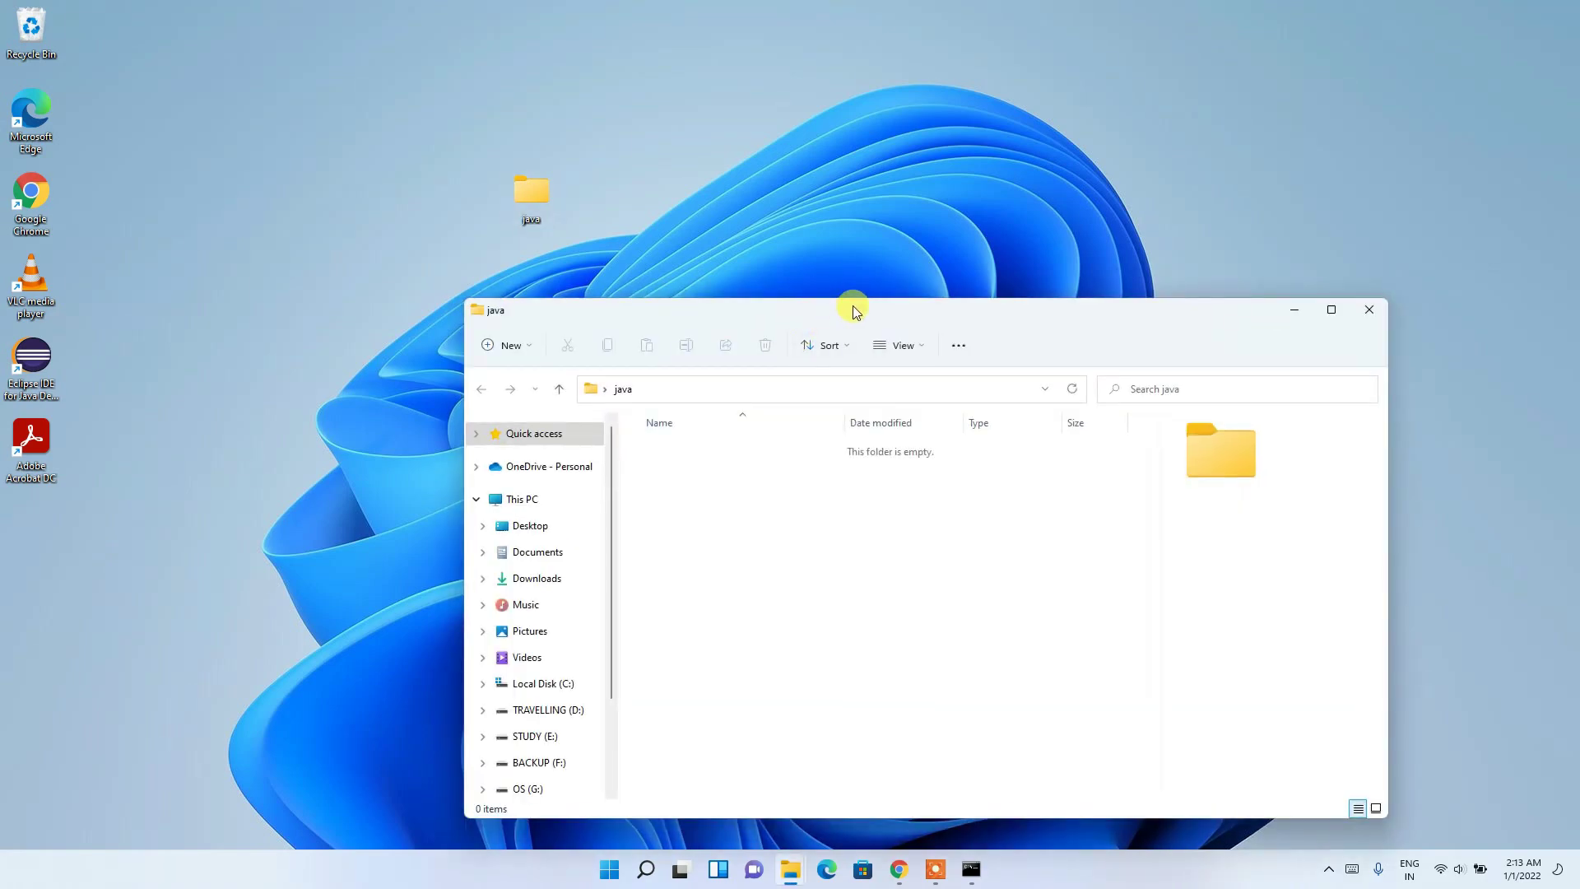
- Add a new text document inside the java folder
right_click(778, 509)
mouse_move(878, 648)
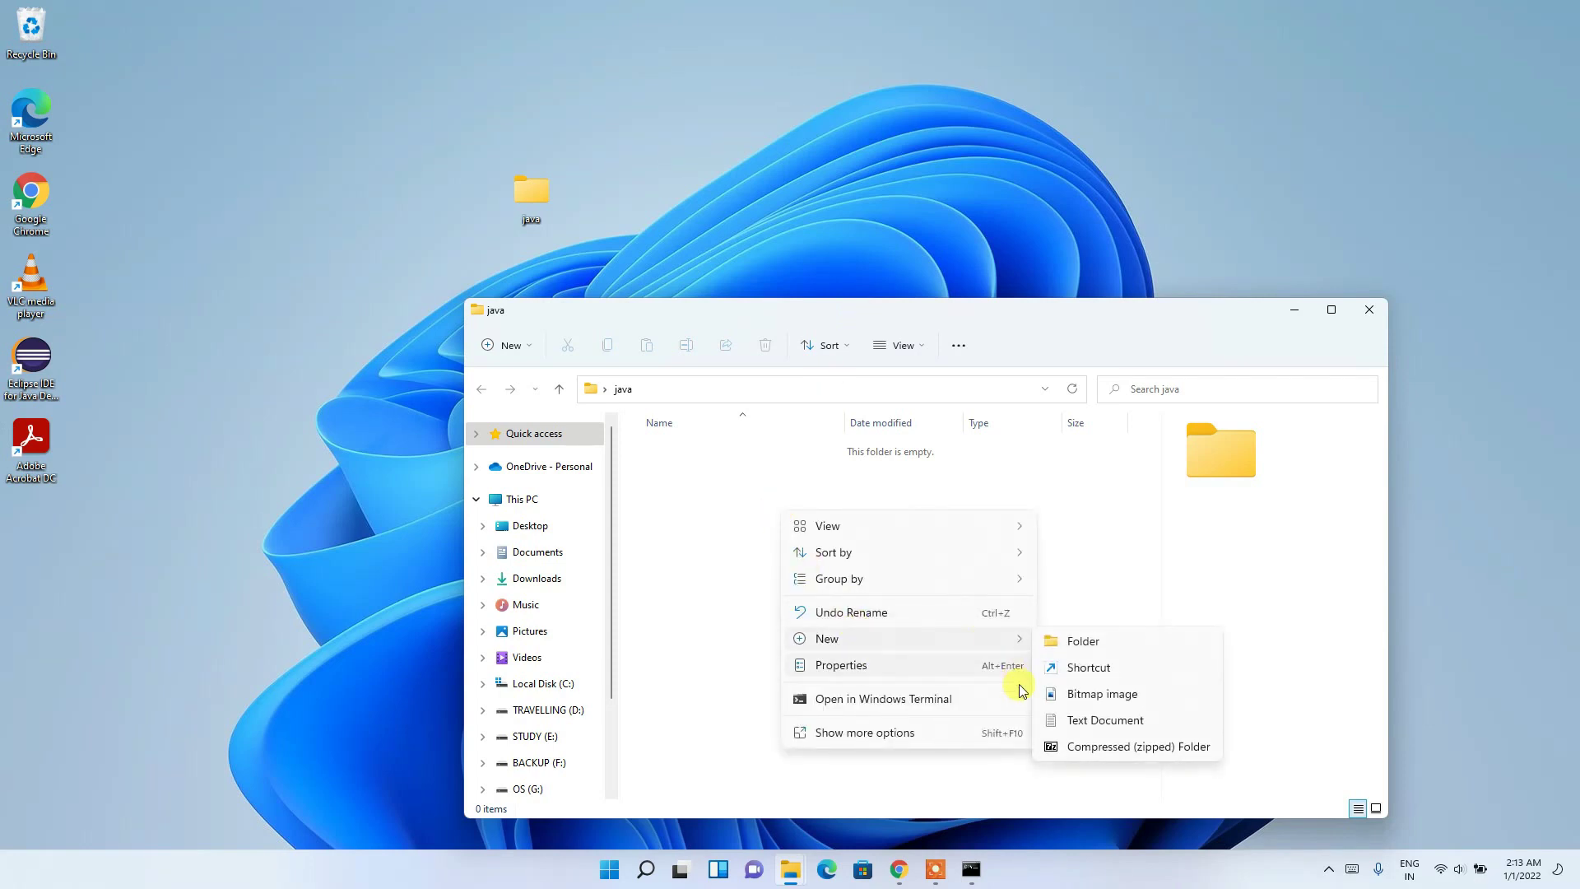
click(1101, 723)
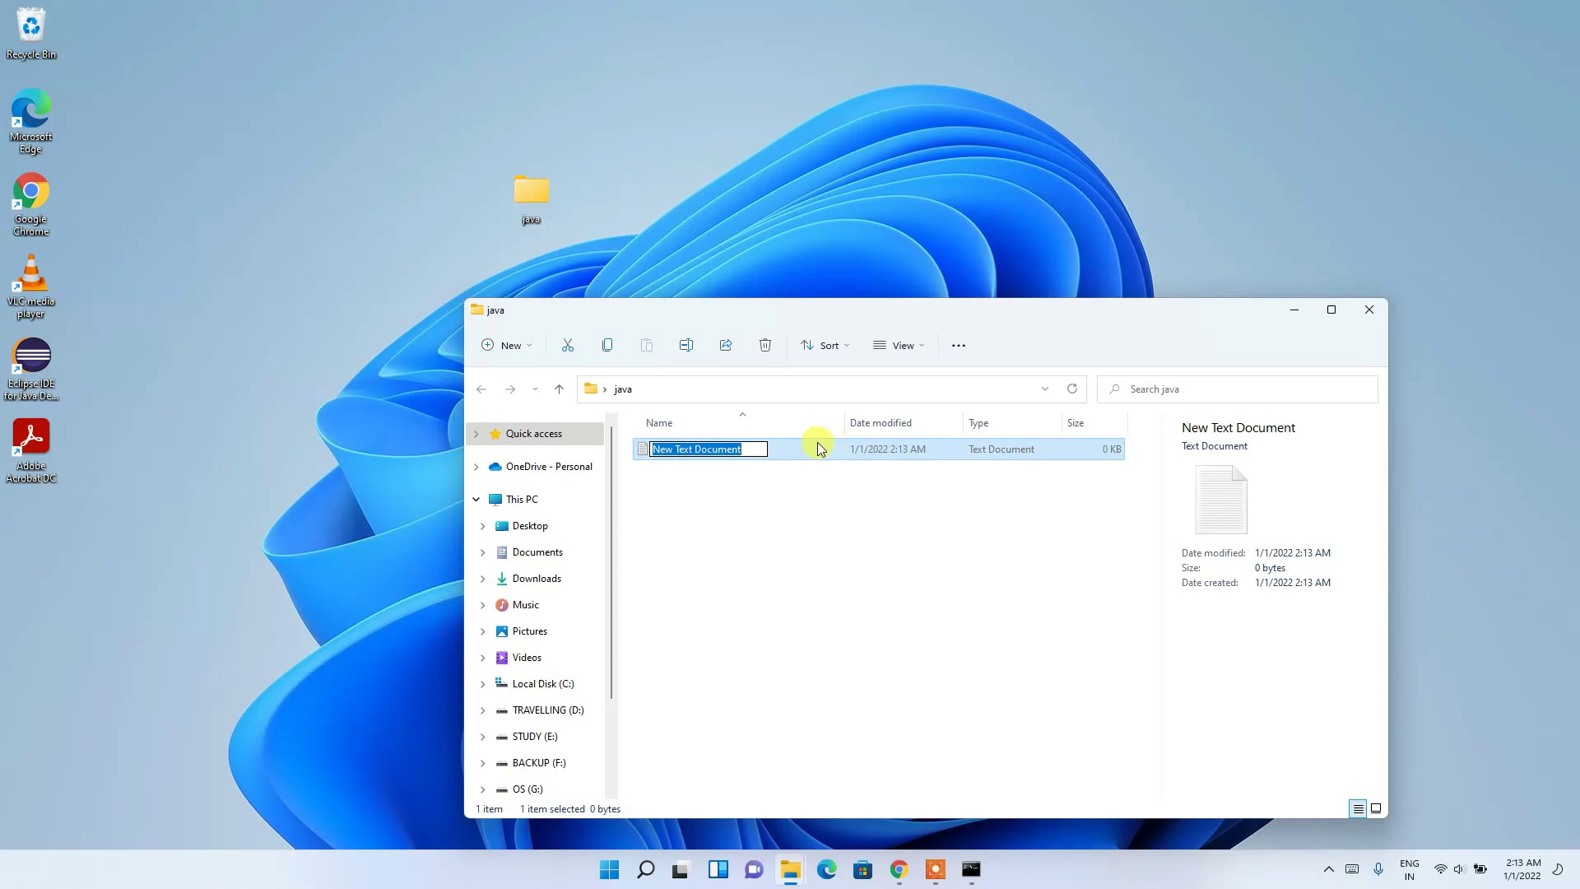
- Keep the default file name and write the class HelloWorld{ } skeleton
click(790, 451)
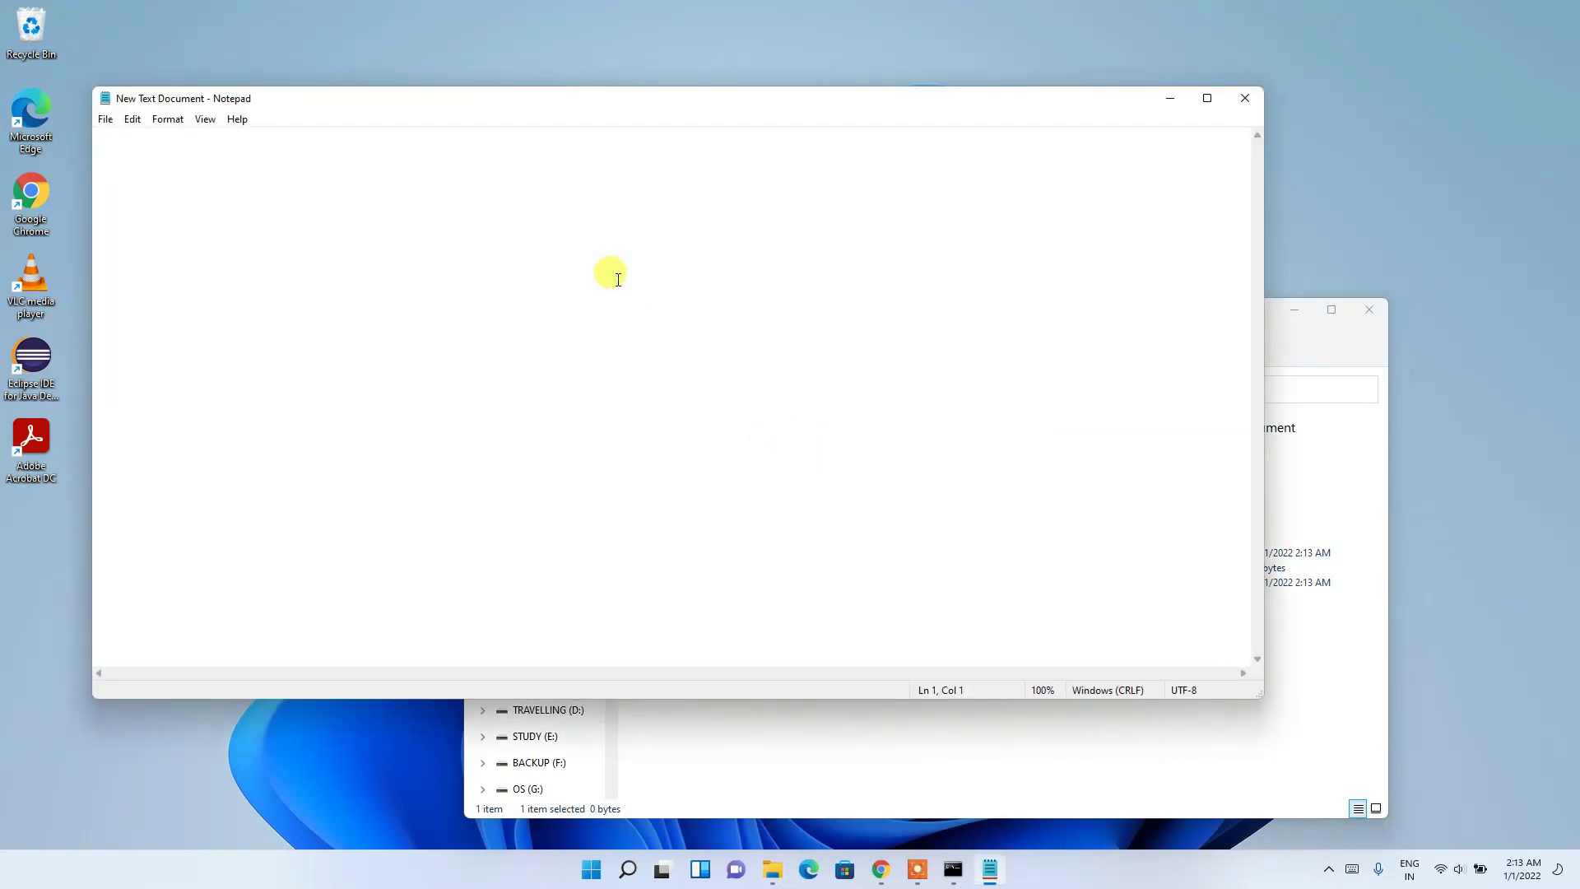
text(class)
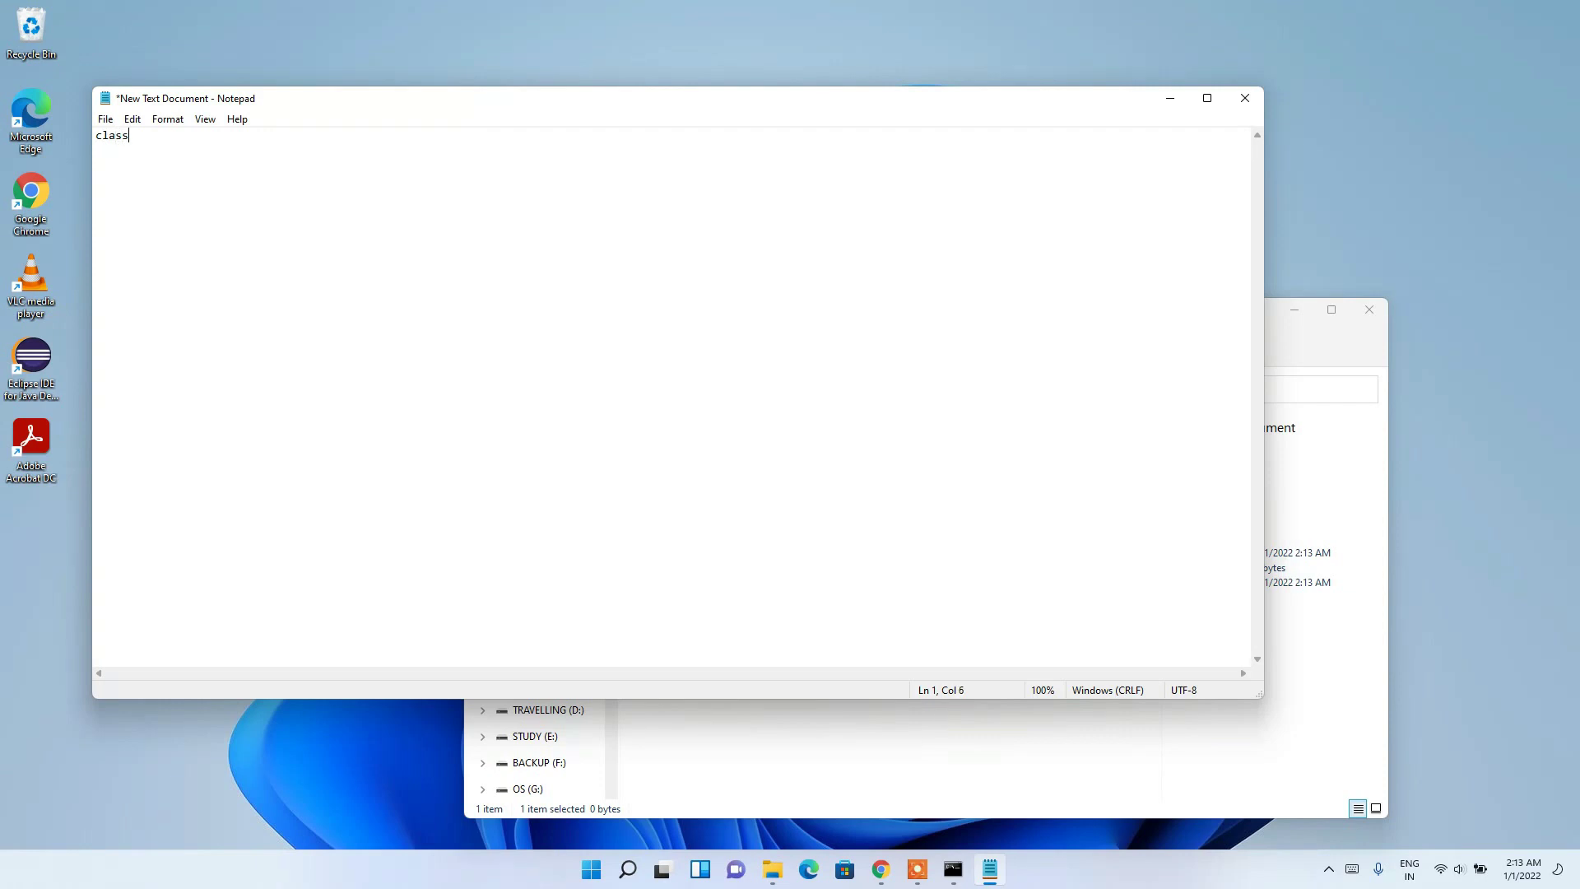
scroll(672, 395, up, 19)
text(HelloWorld{)
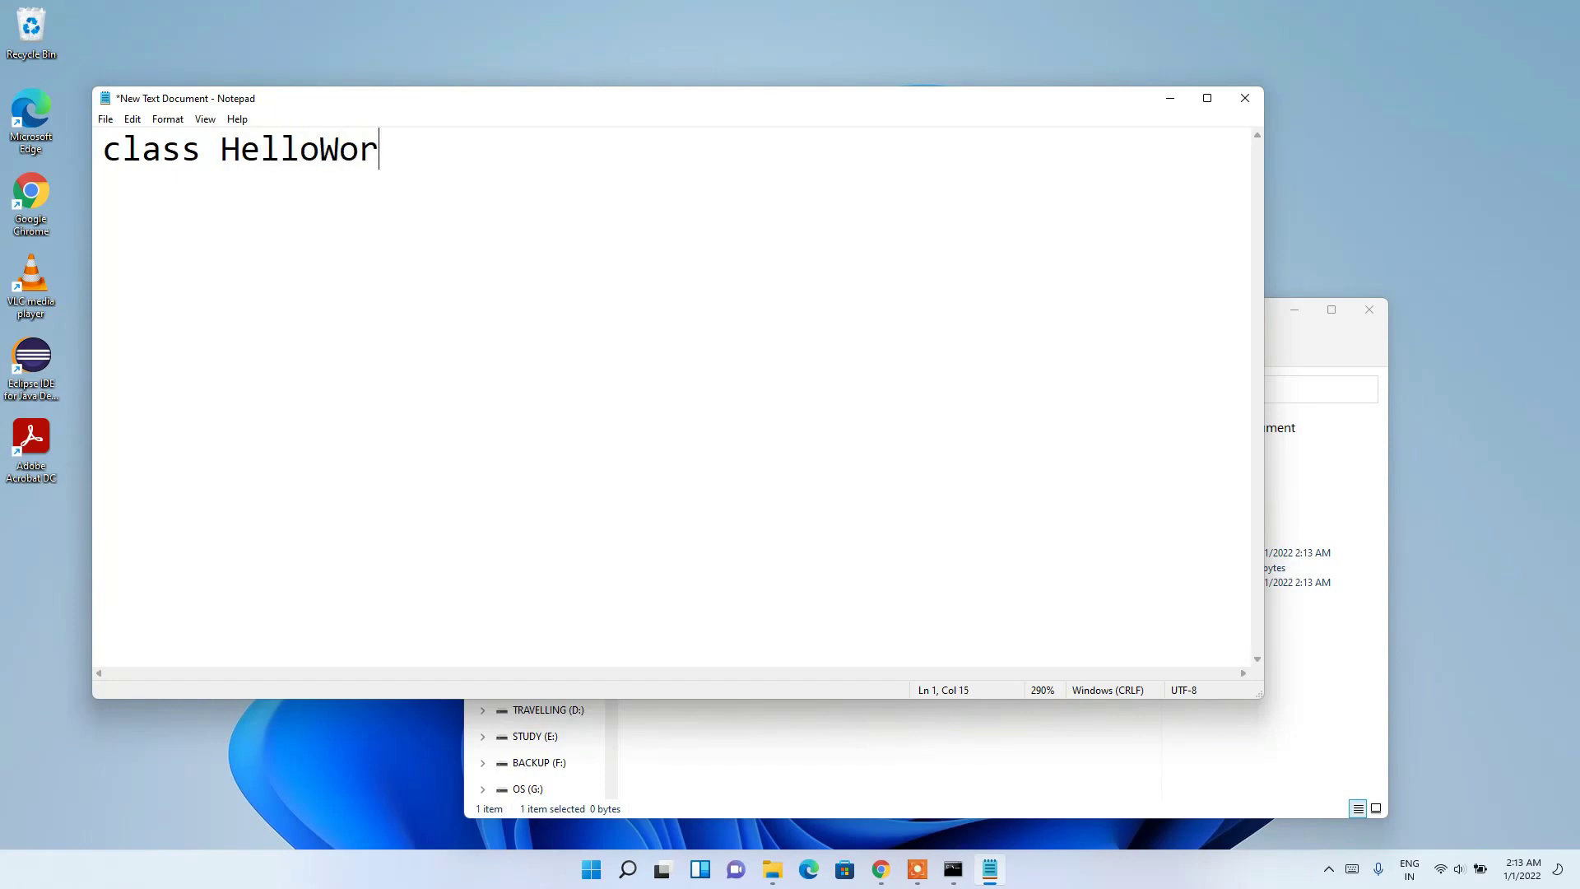
key(Return)
key(Return)
key(Return)
text(})
key(Up)
key(Return)
key(Up)
key(Tab)
- Add public static void main(String args []) inside the class
text(public )
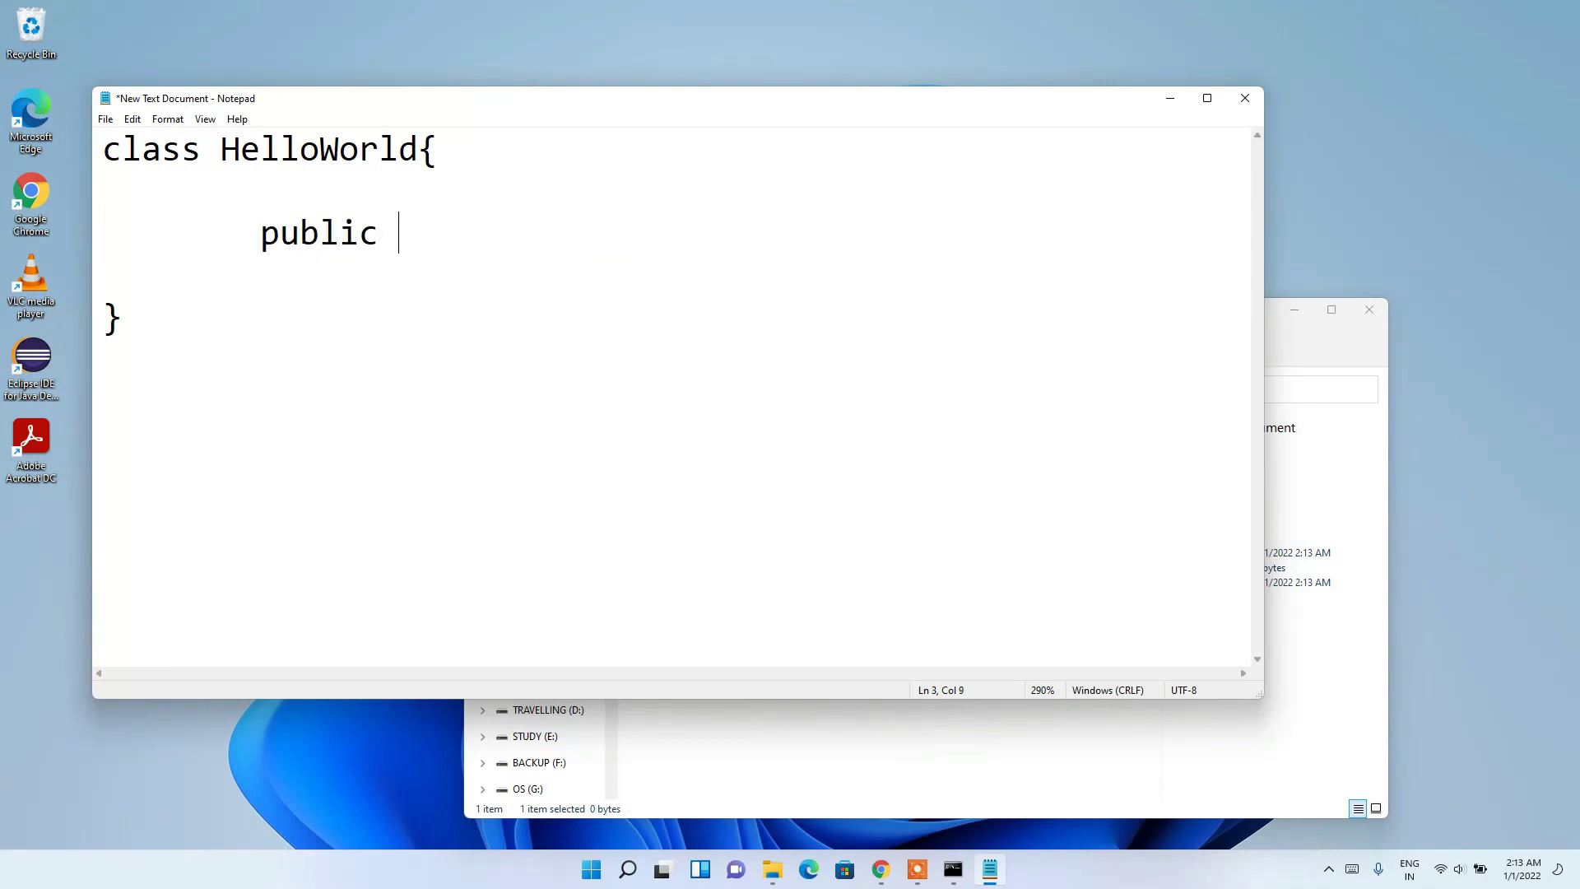
text(static voi)
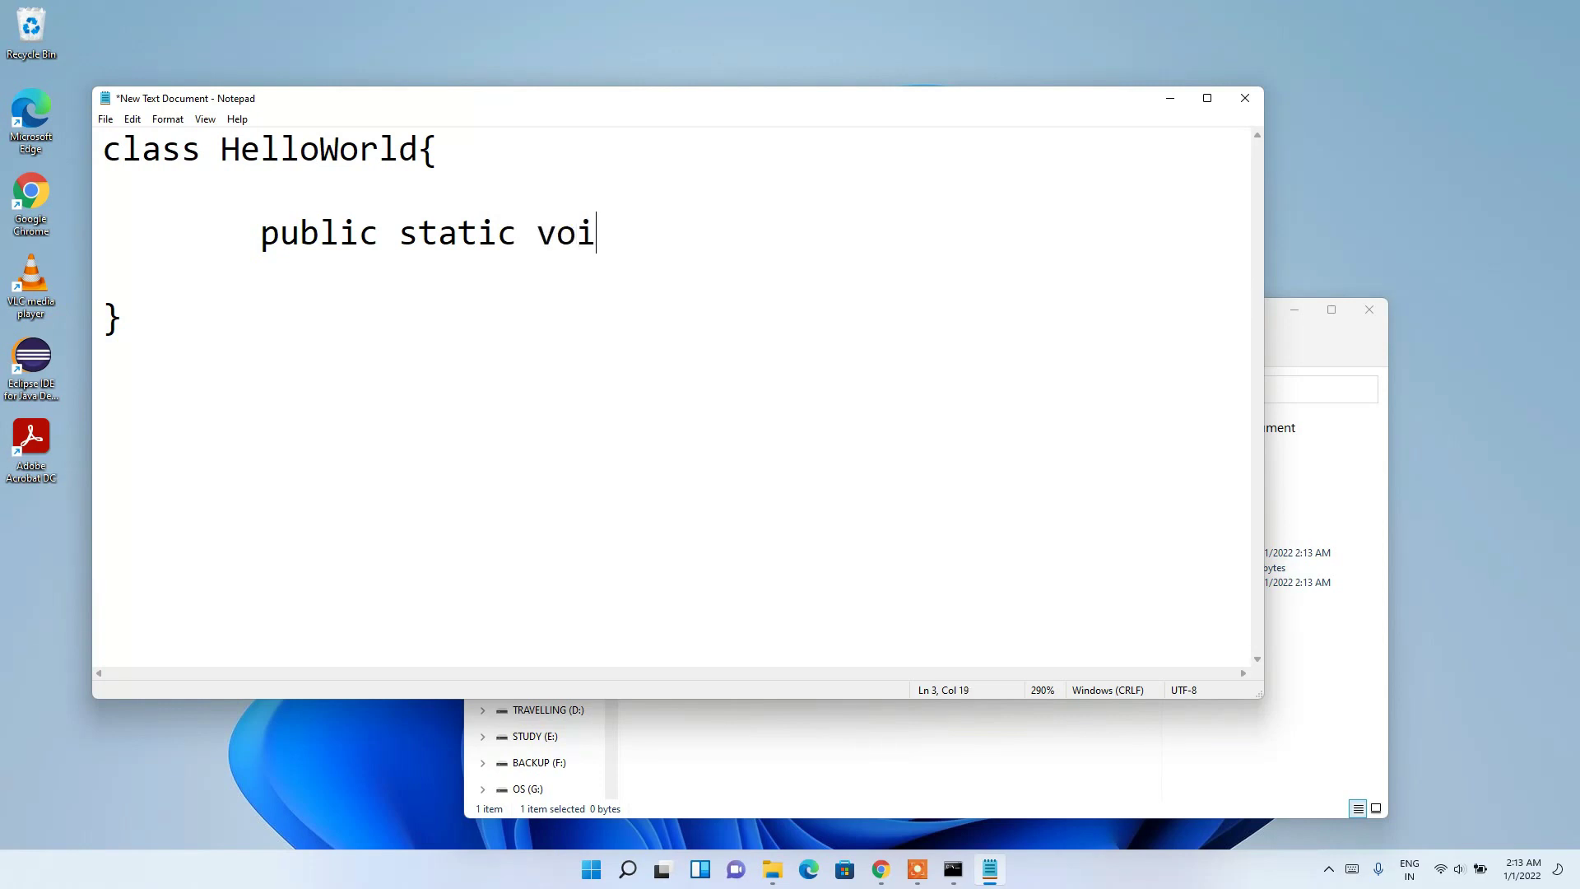
text(d main(st))
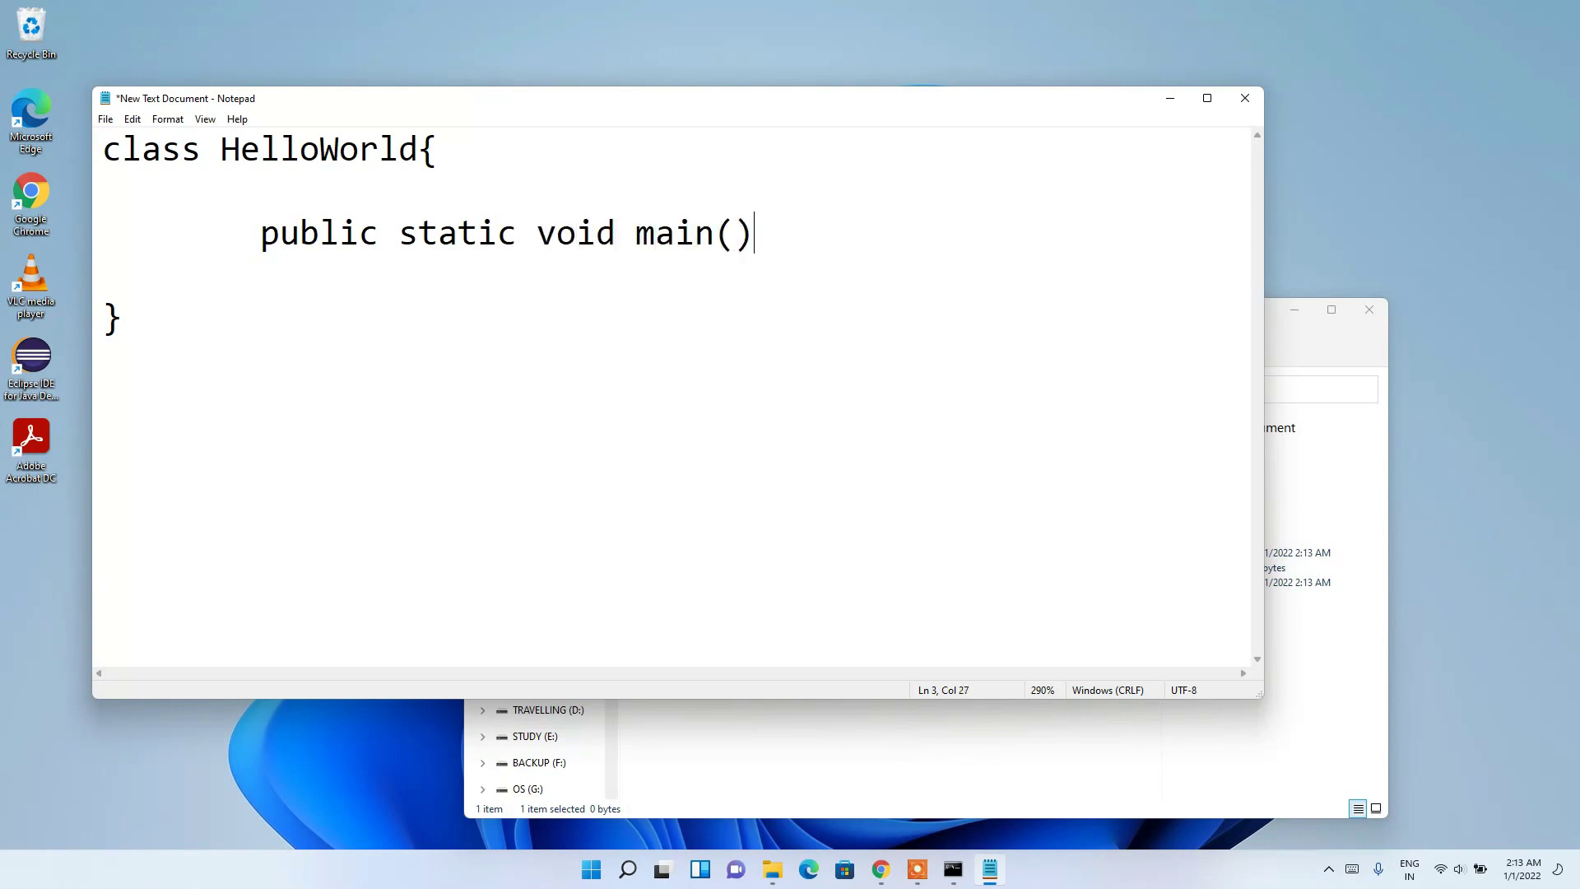
key(Left)
text(string ars)
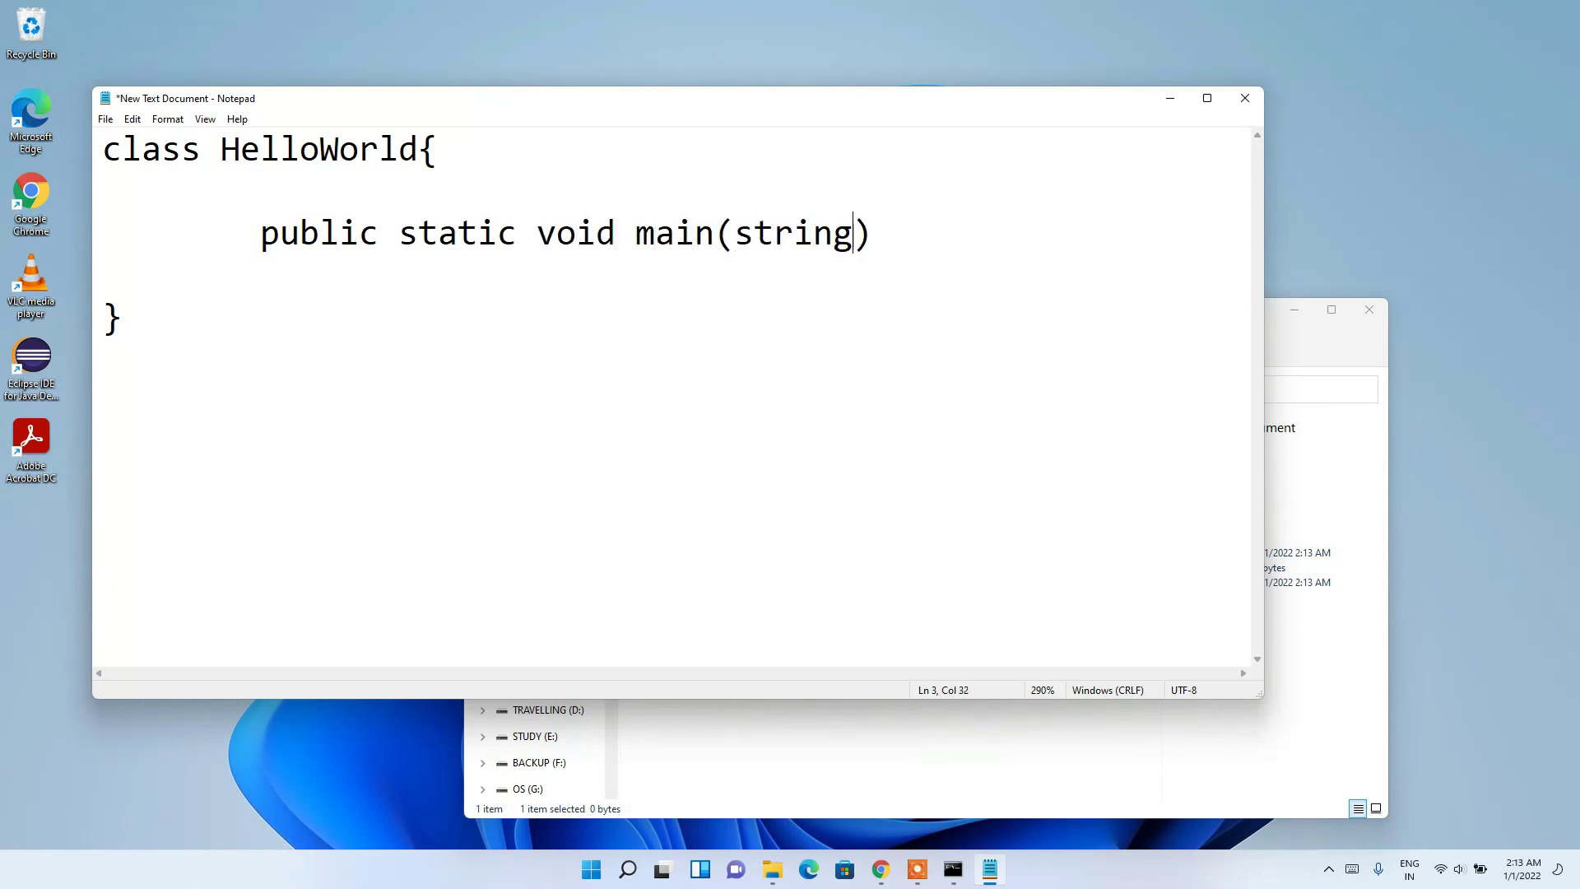
key(BackSpace)
text(gs [])
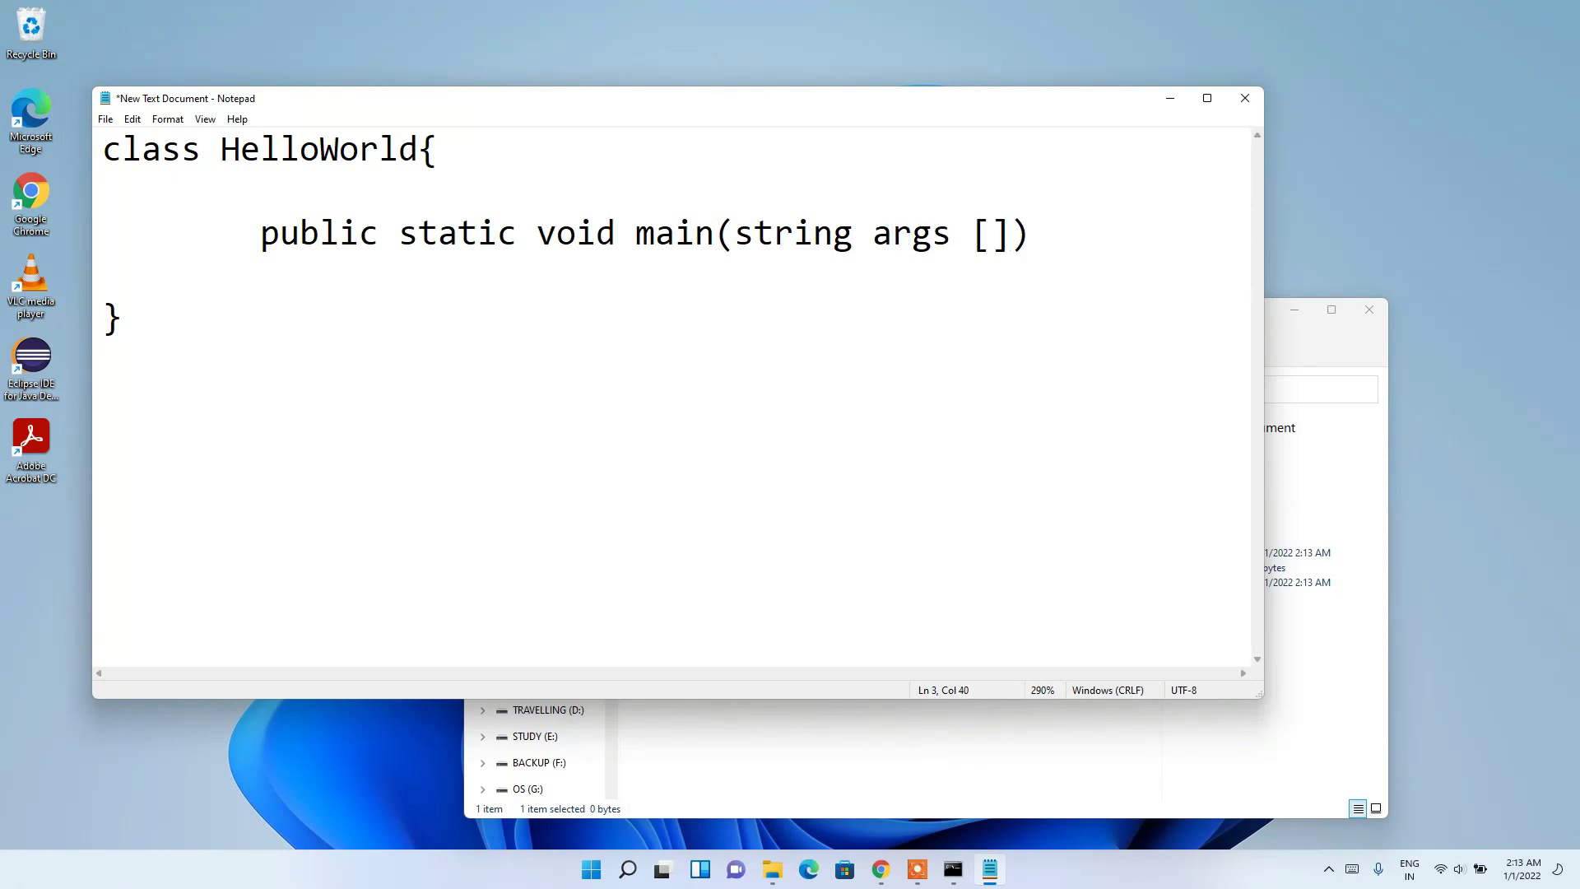
click(853, 233)
key(Left)
key(Left)
key(Left)
key(Left)
key(Left)
key(BackSpace)
text(S)
key(Right)
key(Right)
key(Right)
key(Right)
key(Right)
key(Right)
key(Right)
key(Right)
key(Right)
key(Right)
key(Right)
key(Right)
key(Right)
key(Right)
key(Right)
key(Left)
- Give main a braced body containing System.out.println("Hello World!!");
key(Return)
text({)
key(Return)
key(BackSpace)
key(BackSpace)
key(Tab)
text({)
key(Return)
key(Return)
key(Return)
key(Tab)
text(})
key(Up)
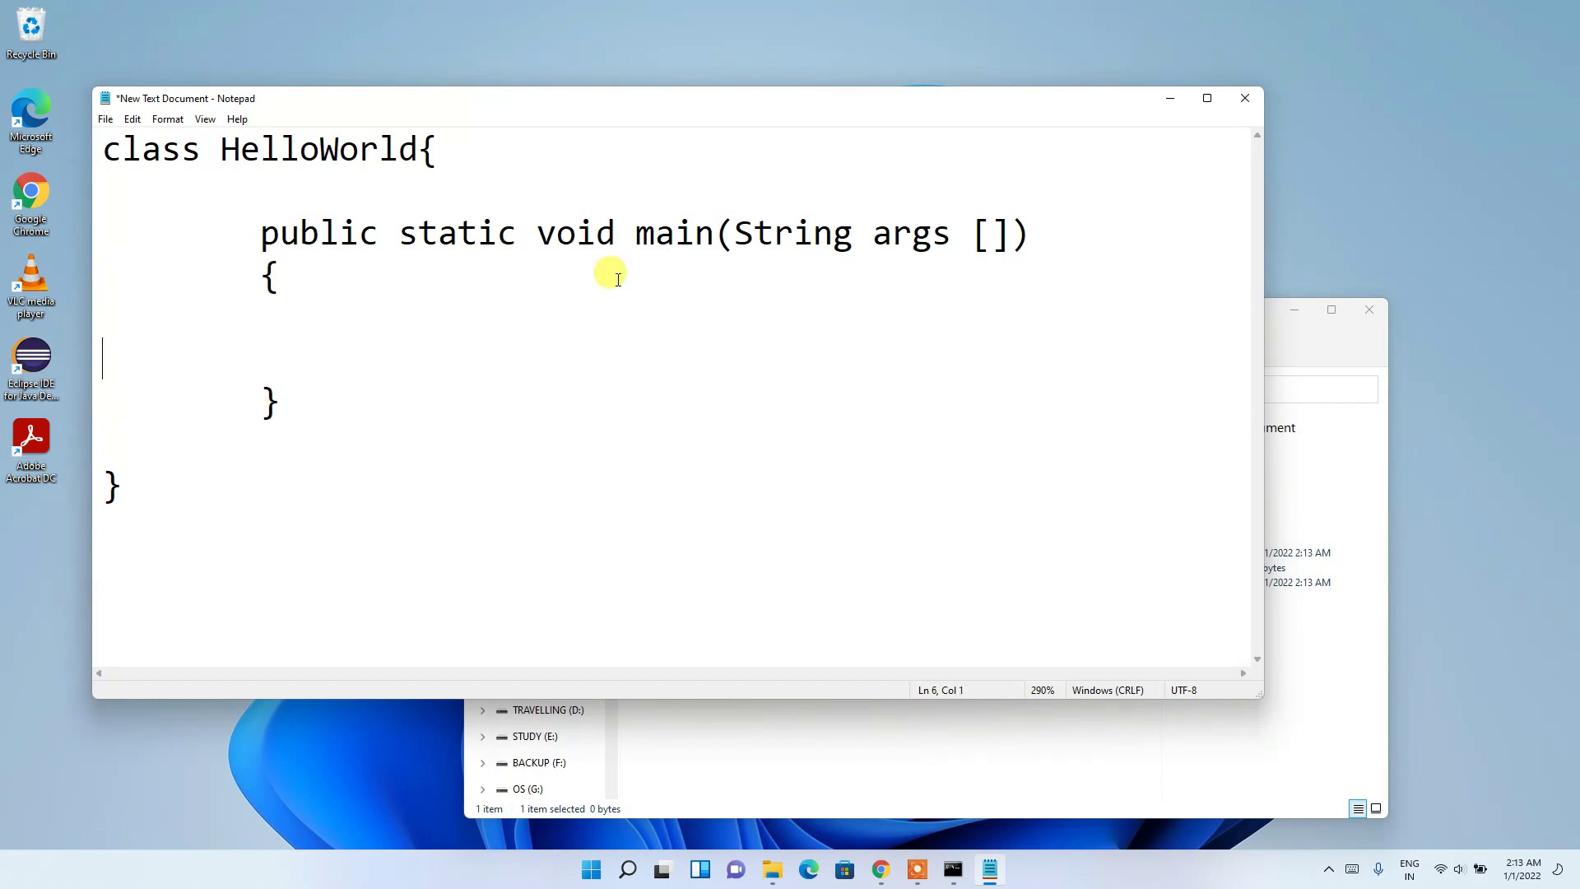
key(Up)
key(Tab)
key(Tab)
text(System.out)
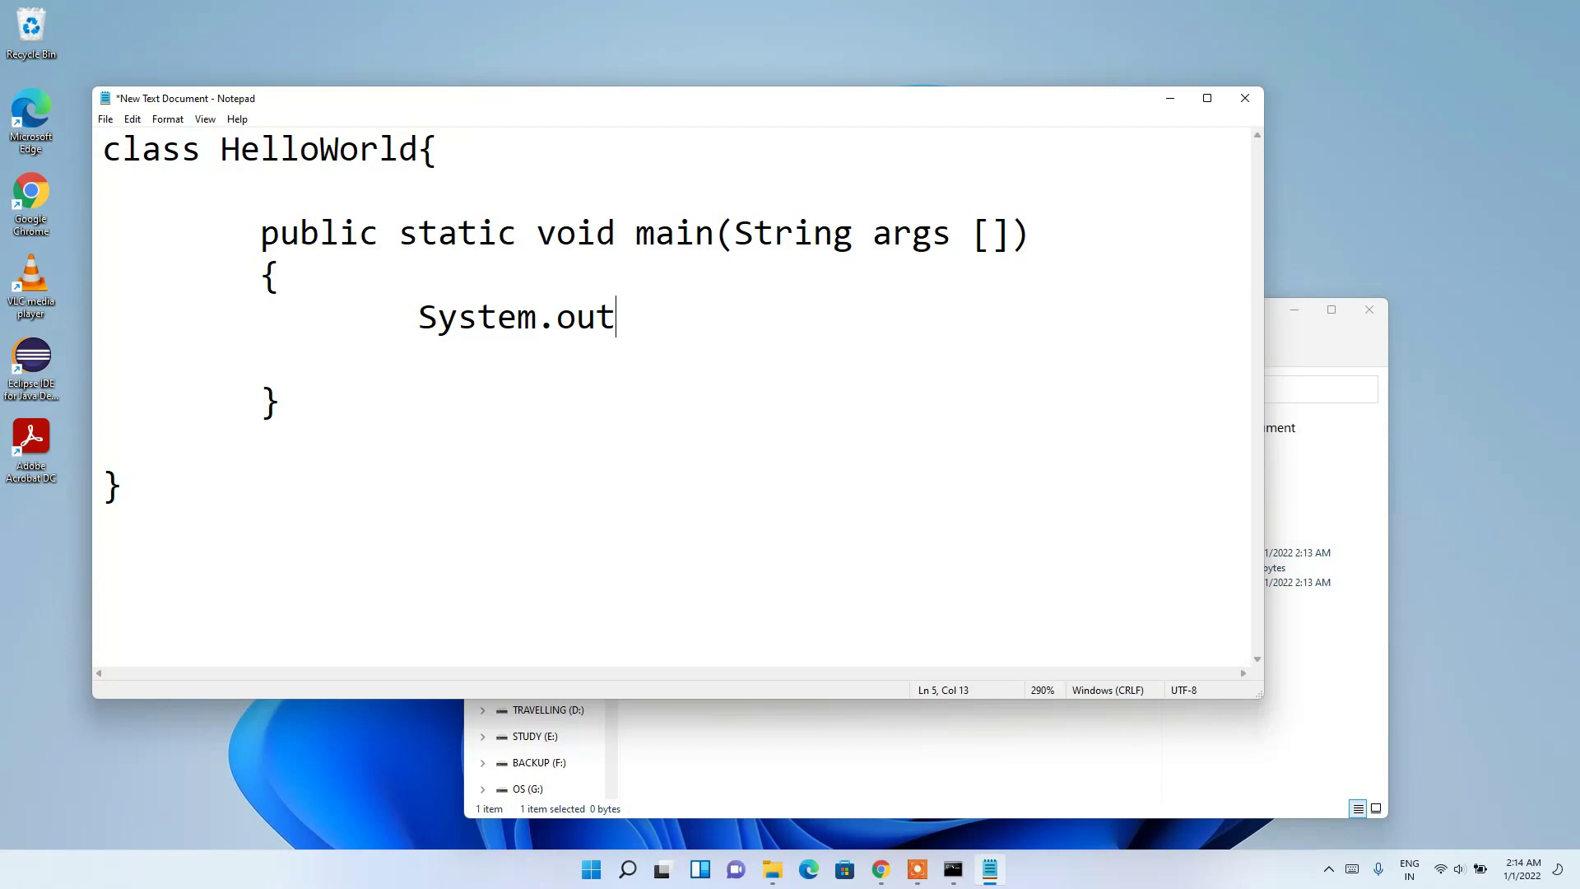
text(.println(""))
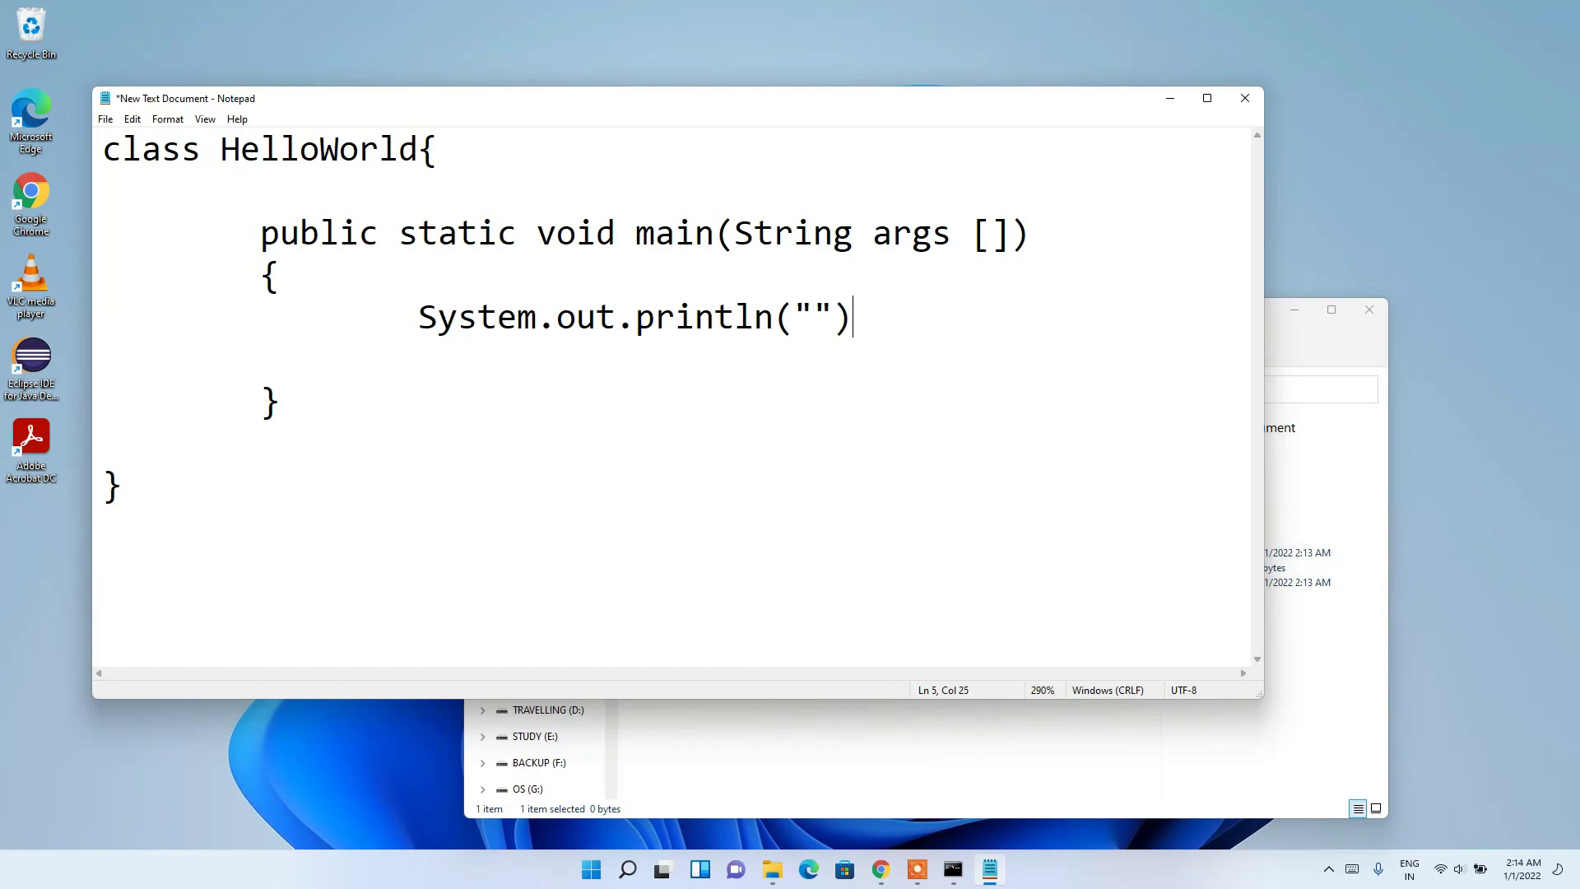
text(;)
key(Left)
key(Left)
key(Left)
text(Hello World!!)
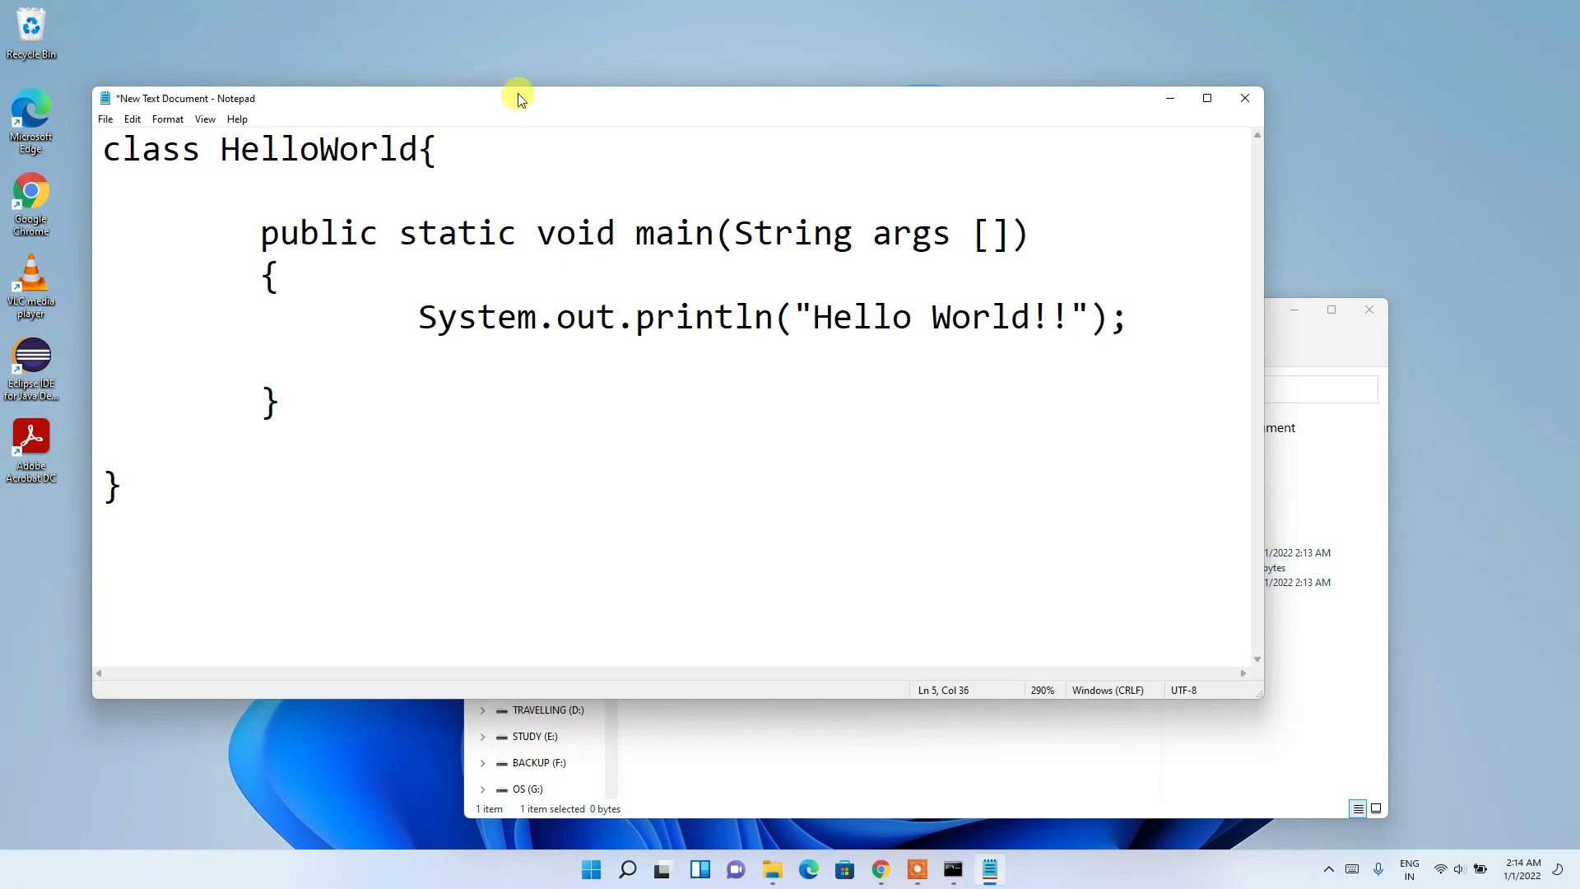
- Save the code as HelloWorld.java with type All Files in the java folder
click(104, 120)
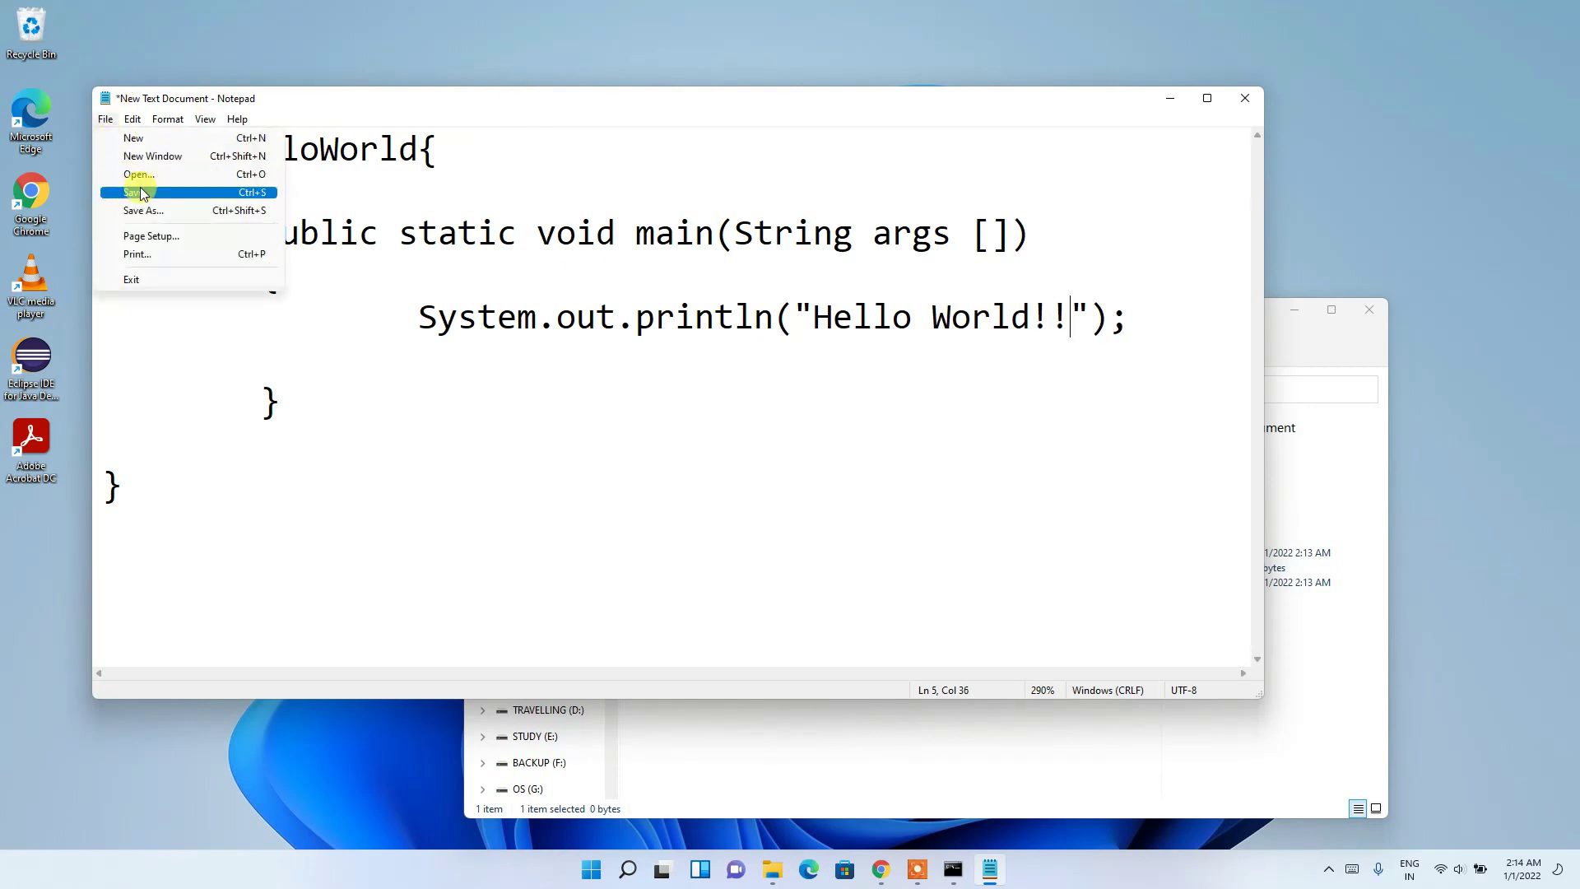
click(148, 212)
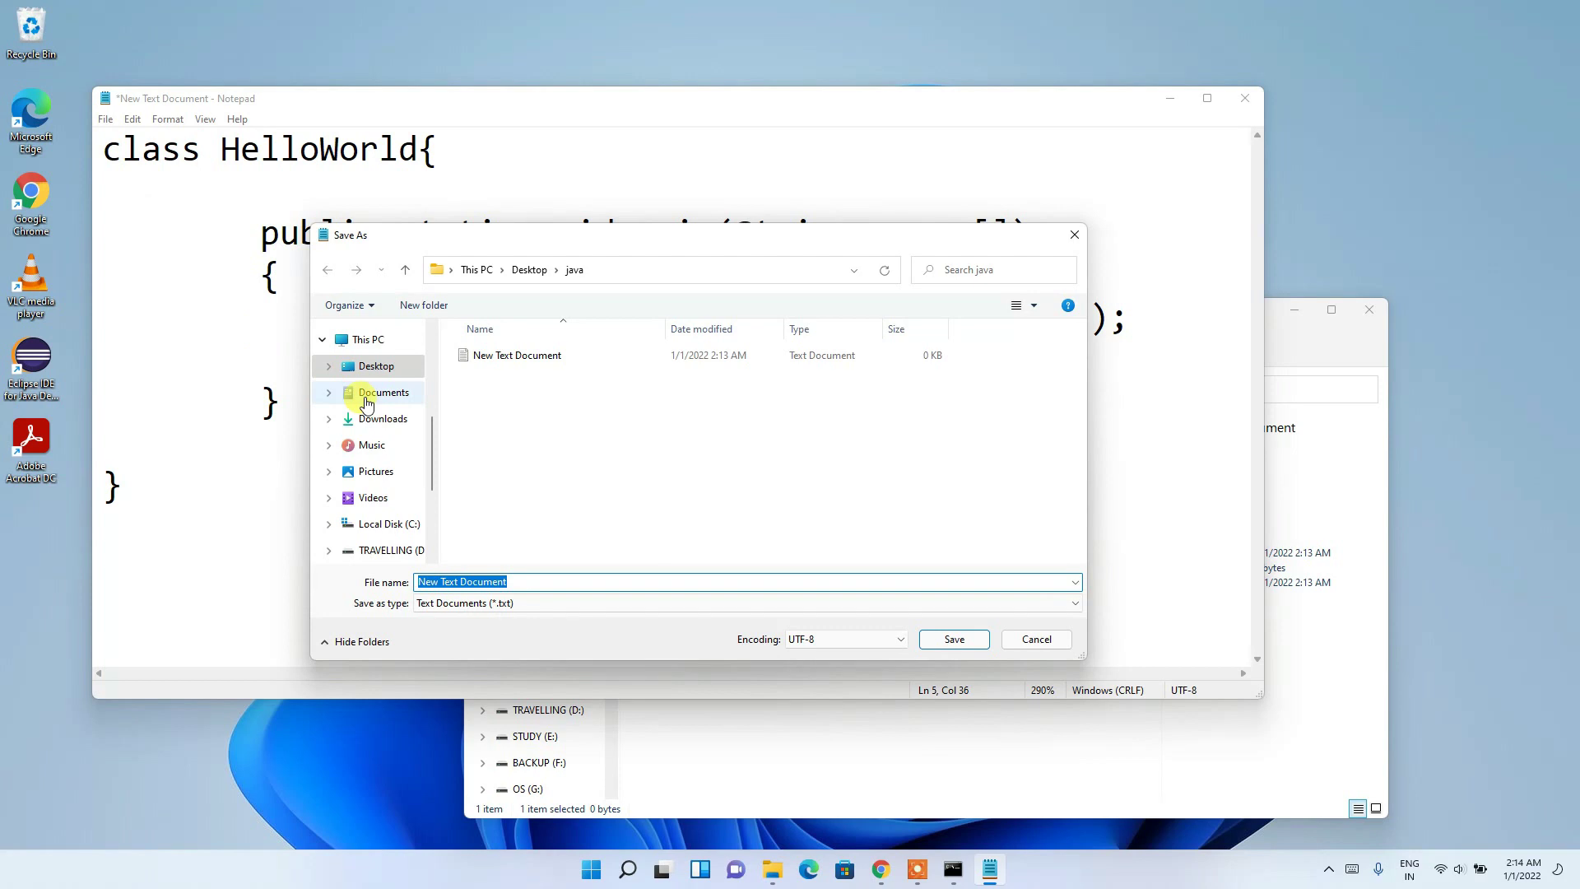
click(426, 603)
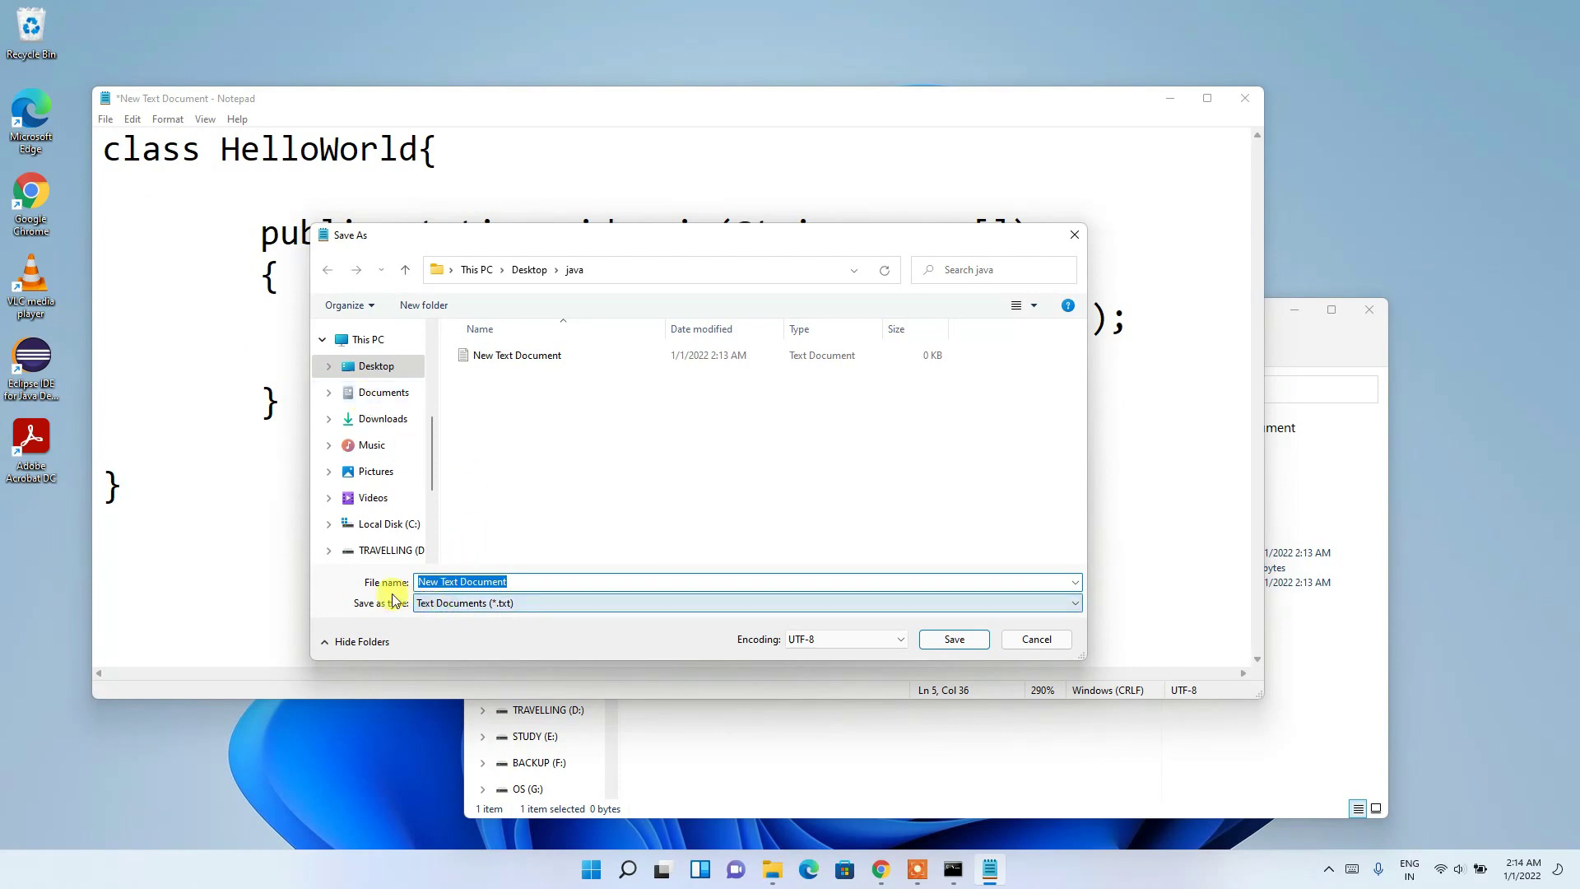
click(438, 608)
click(442, 629)
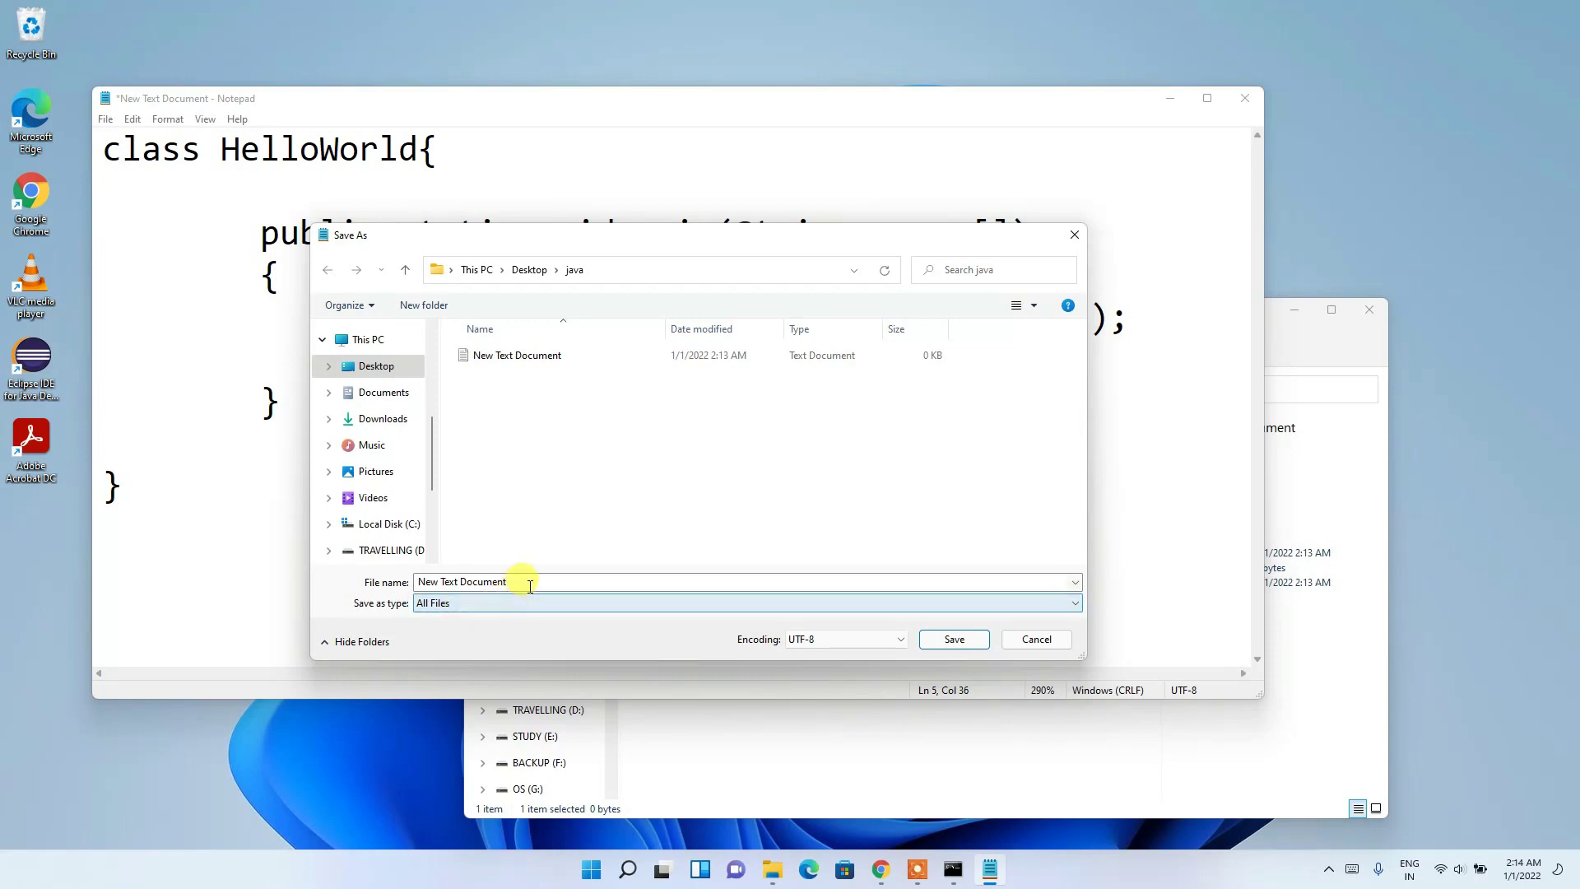
click(556, 579)
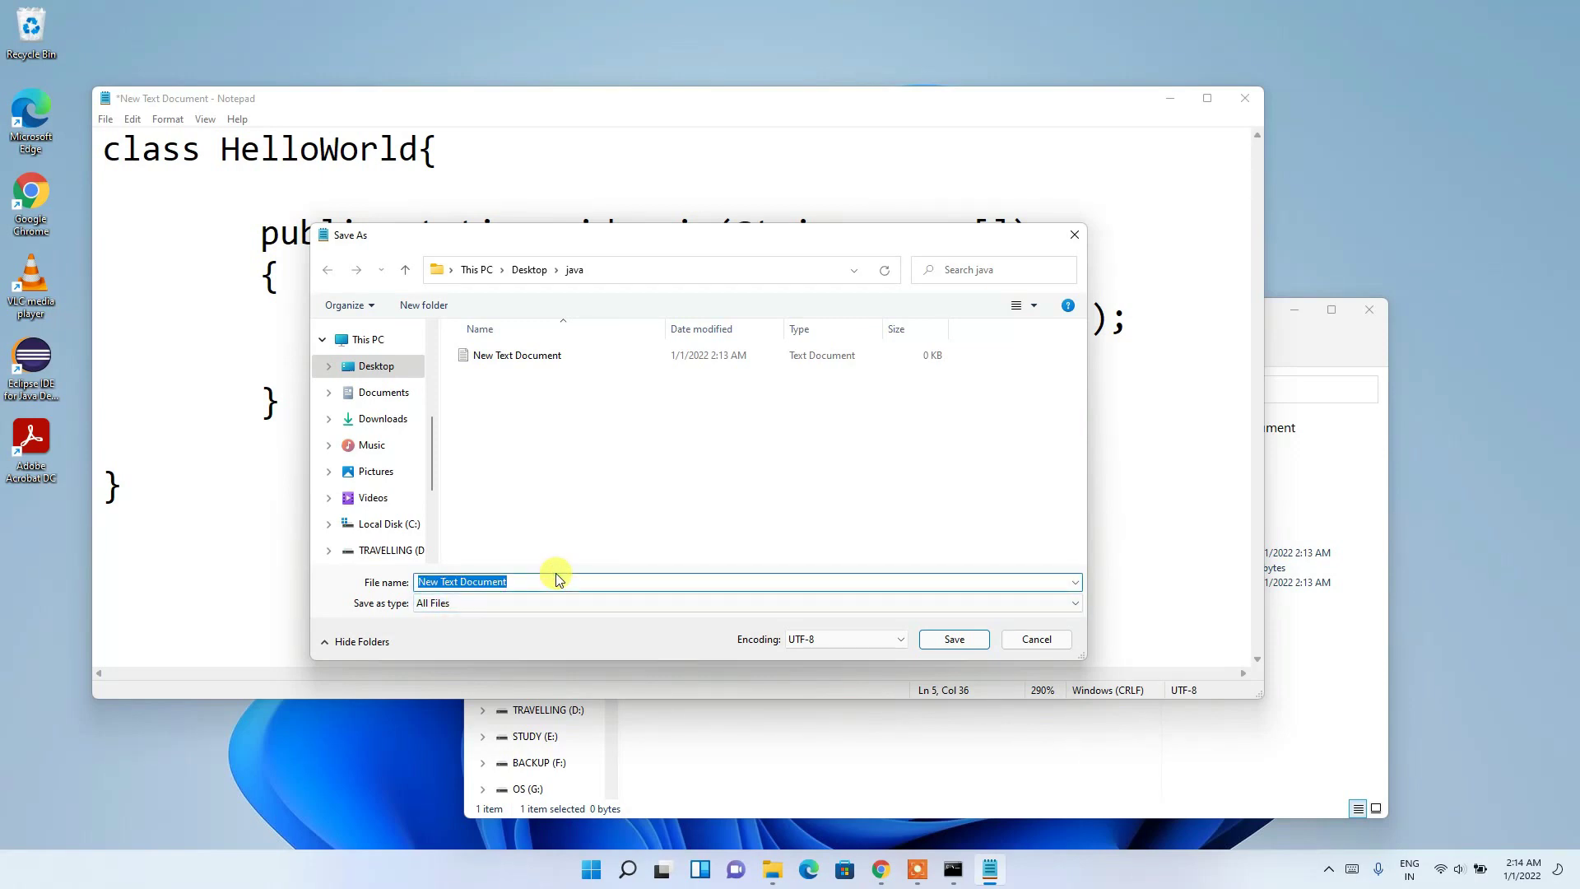
key(BackSpace)
text(HelloWorld.java)
drag(488, 582, 470, 582)
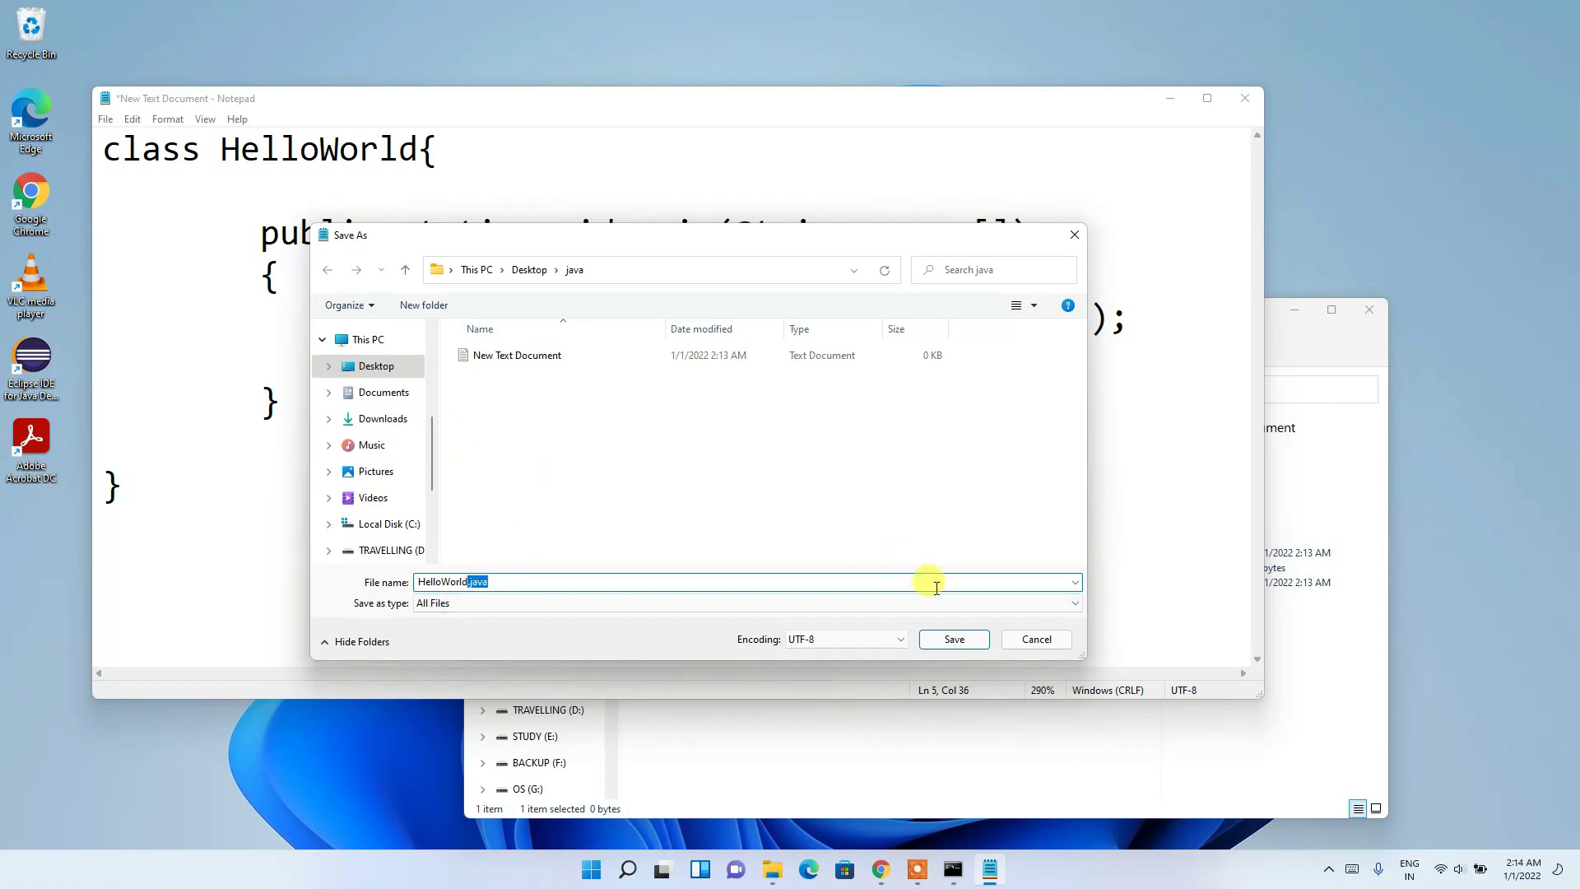
click(948, 640)
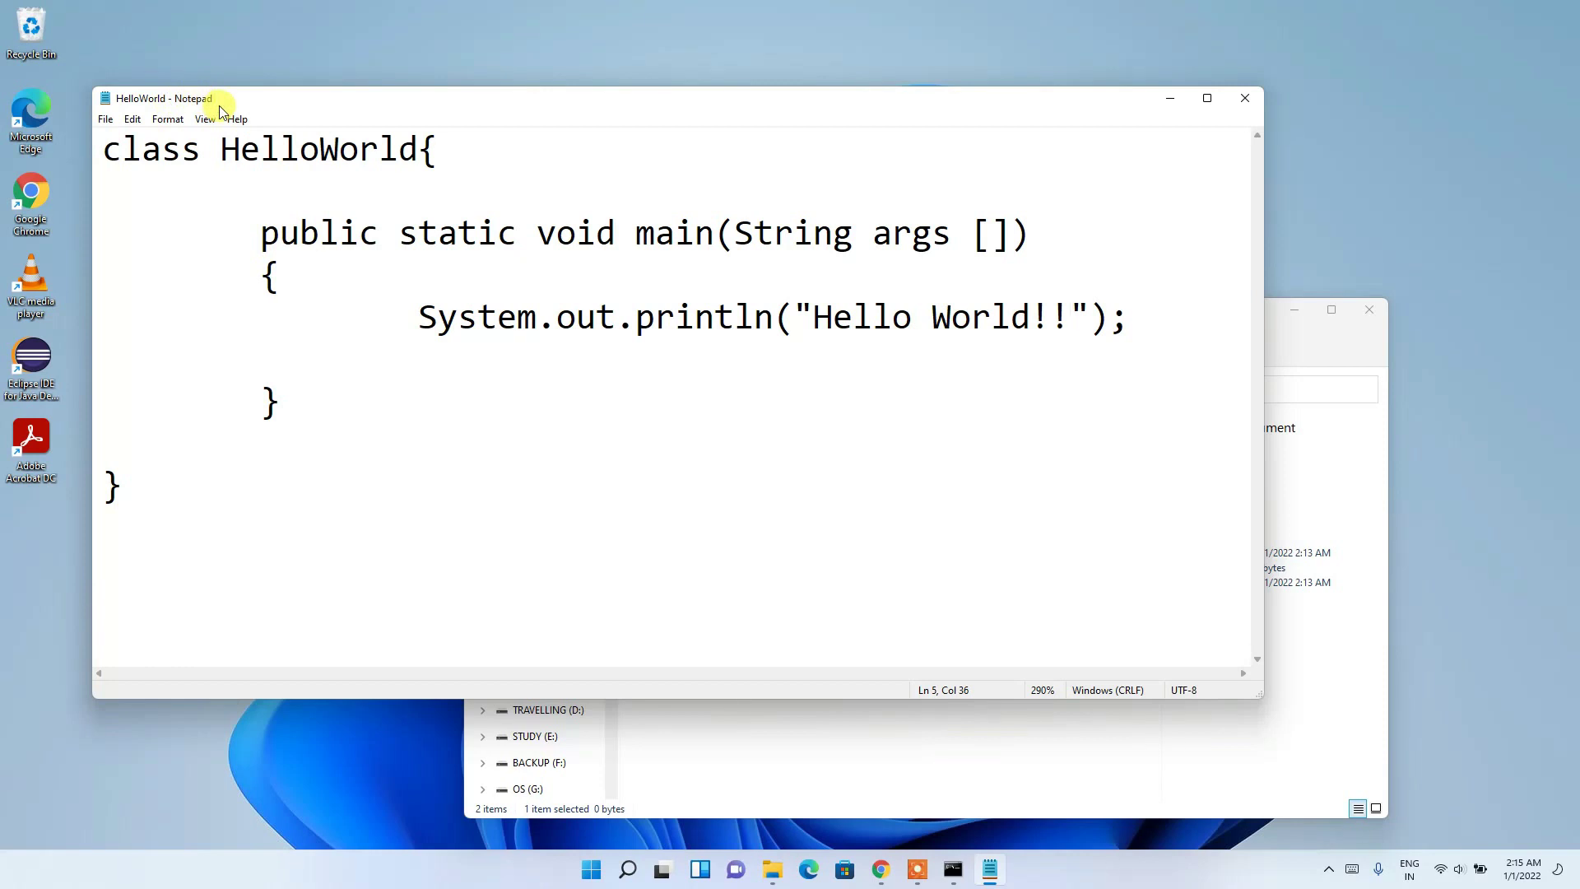
- Open a Command Prompt in the java folder from Explorer's address bar
click(1171, 98)
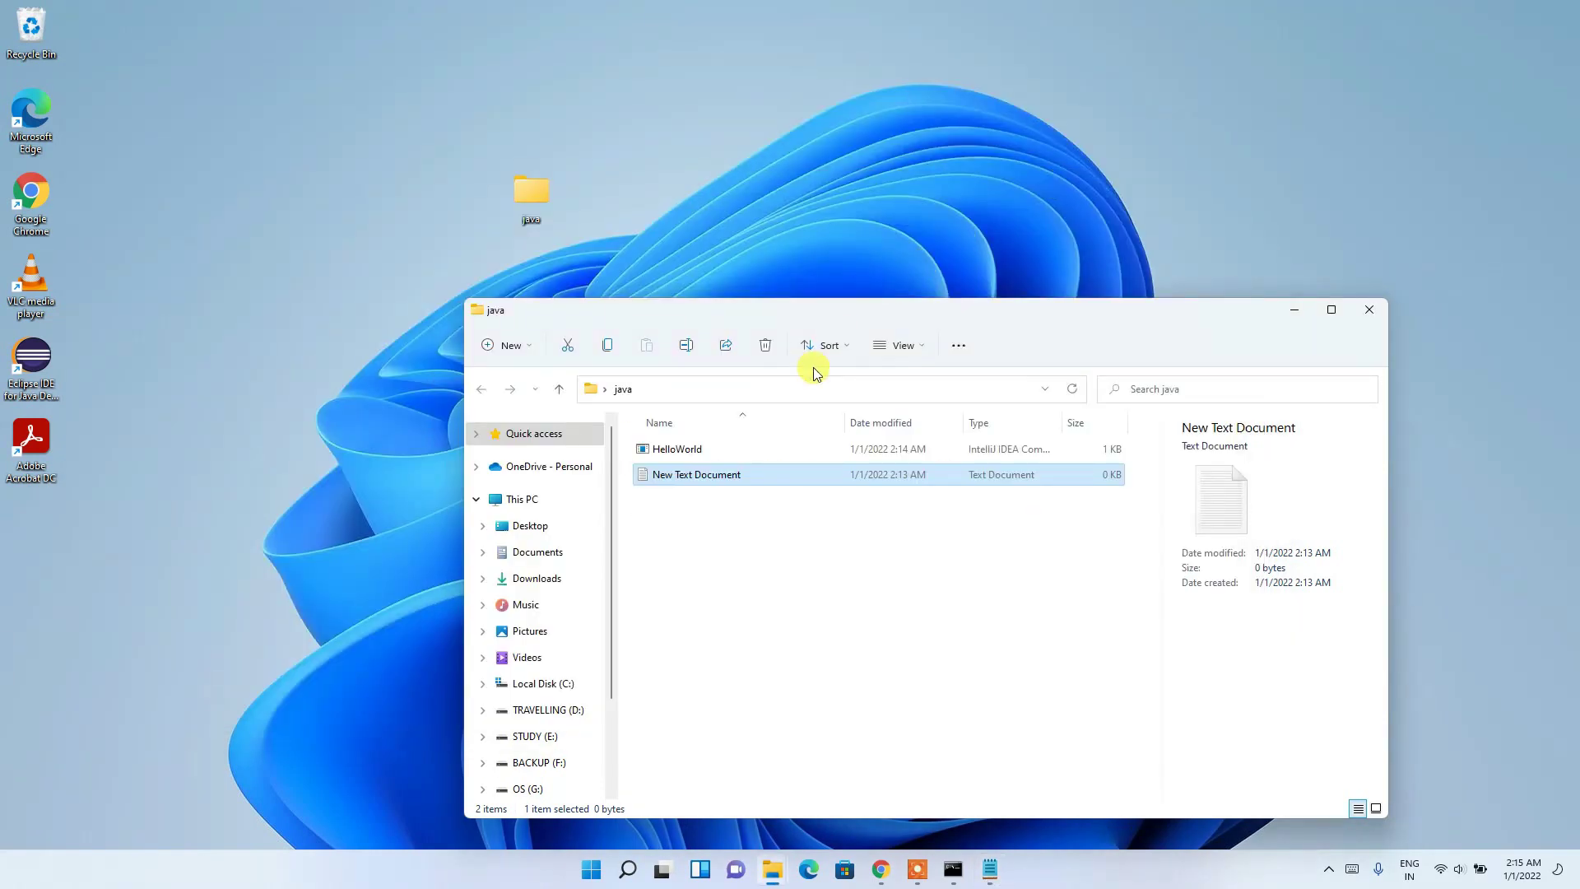
click(750, 392)
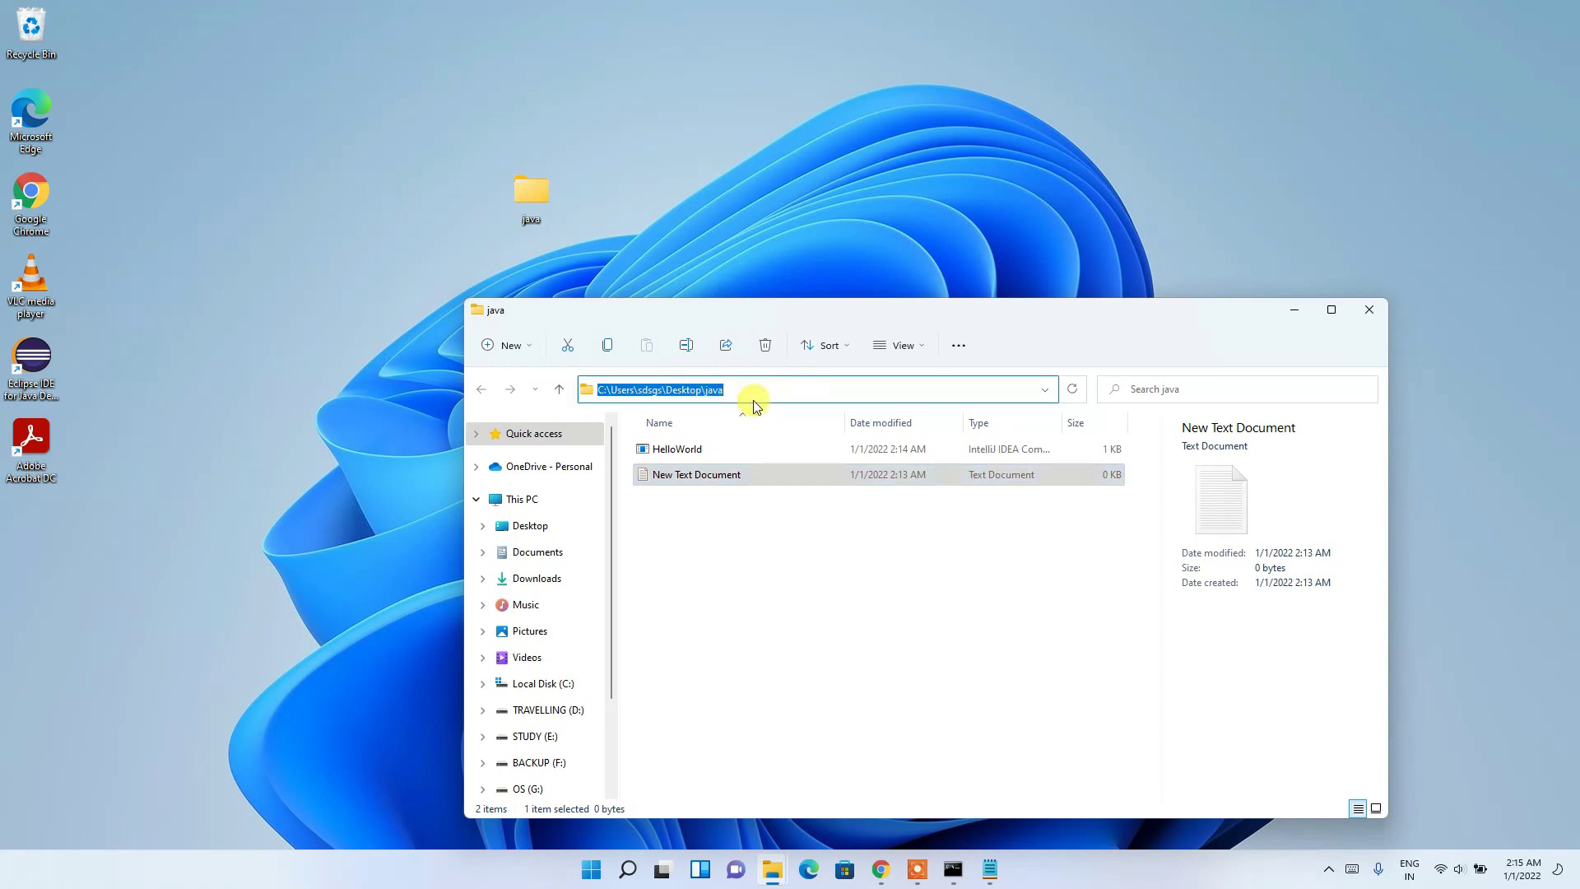
text(cmd)
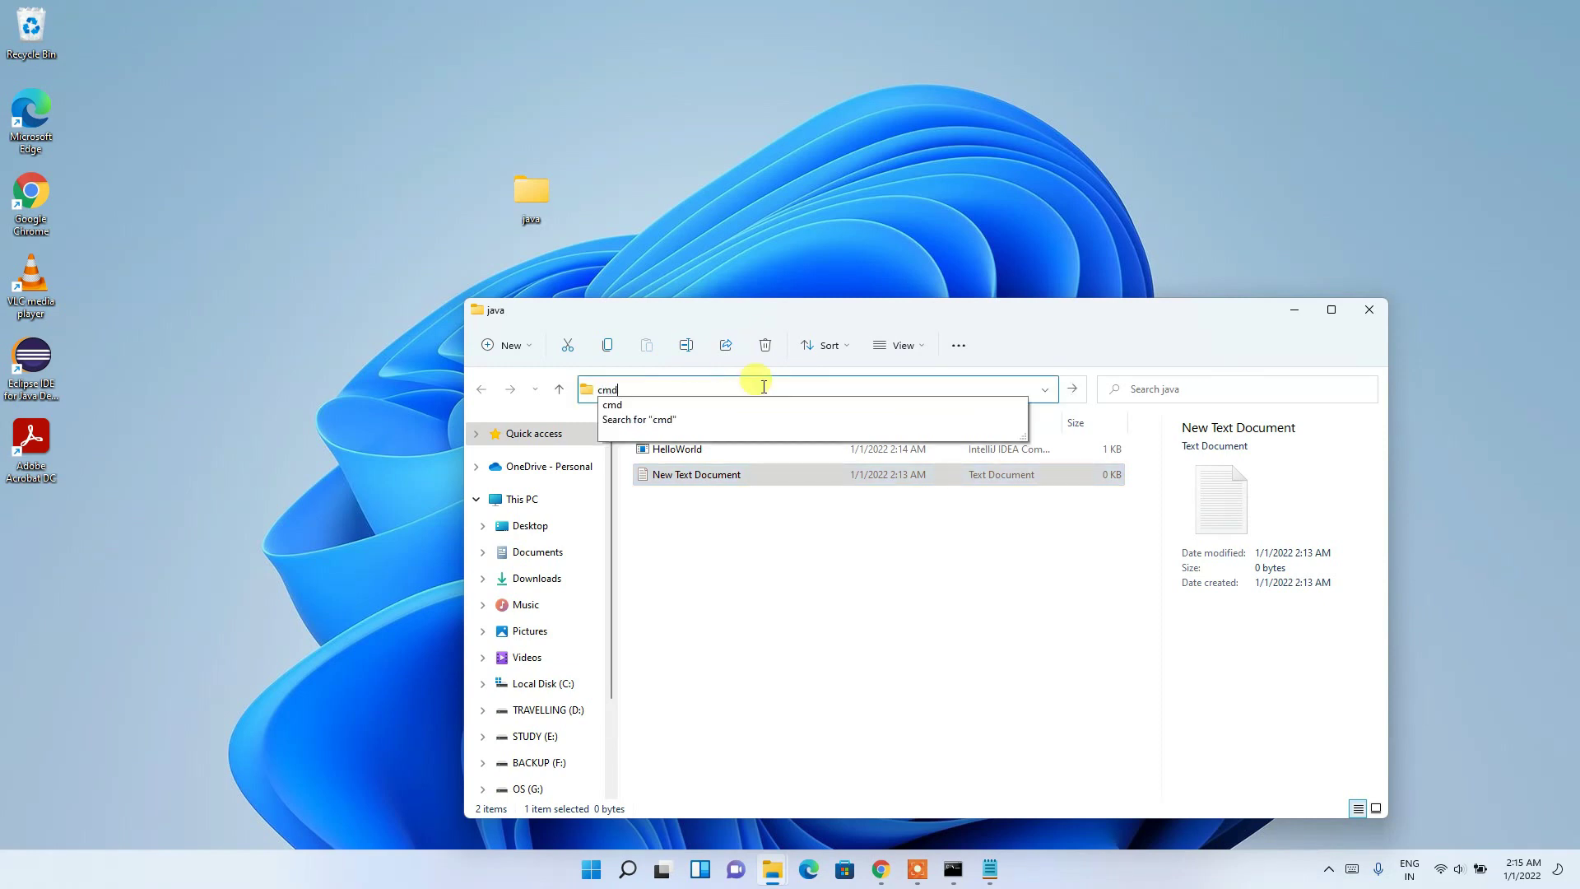
key(Return)
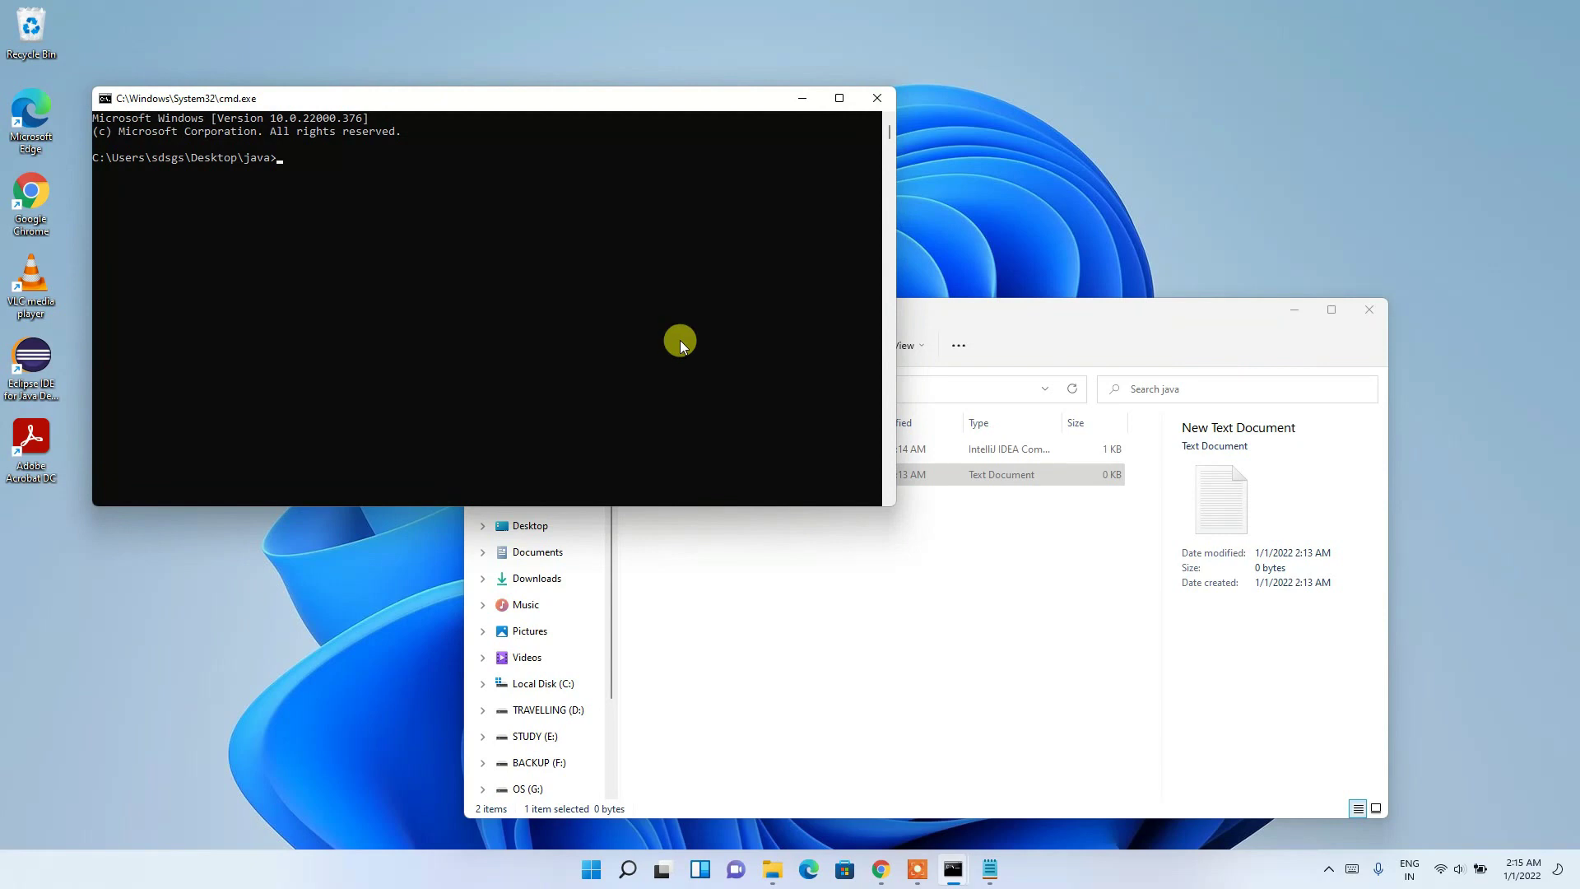
drag(434, 107, 906, 550)
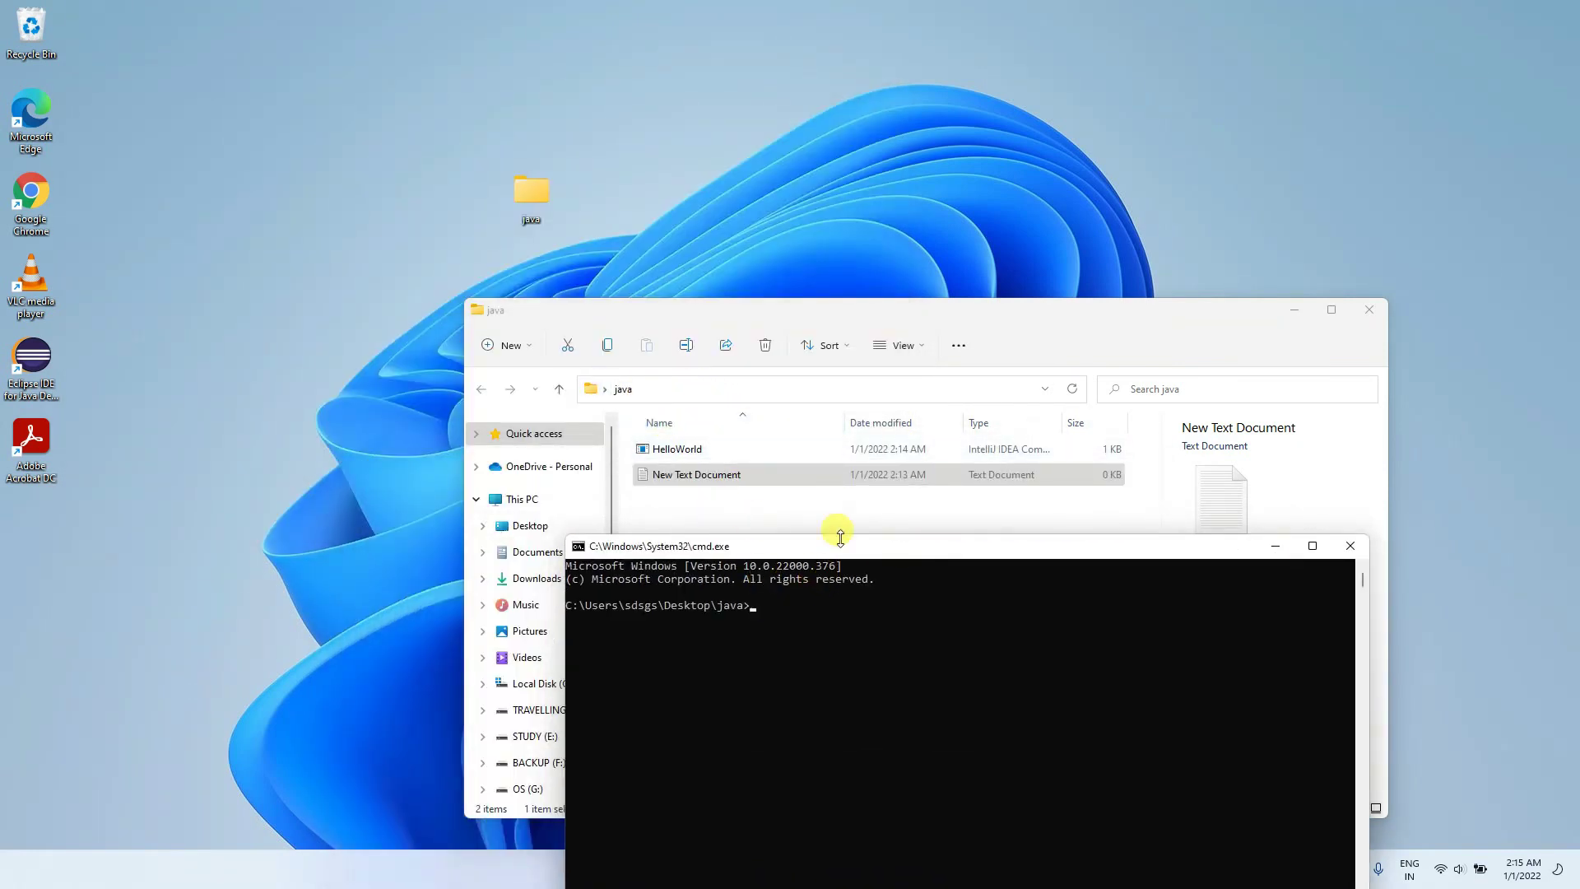
drag(828, 551, 624, 354)
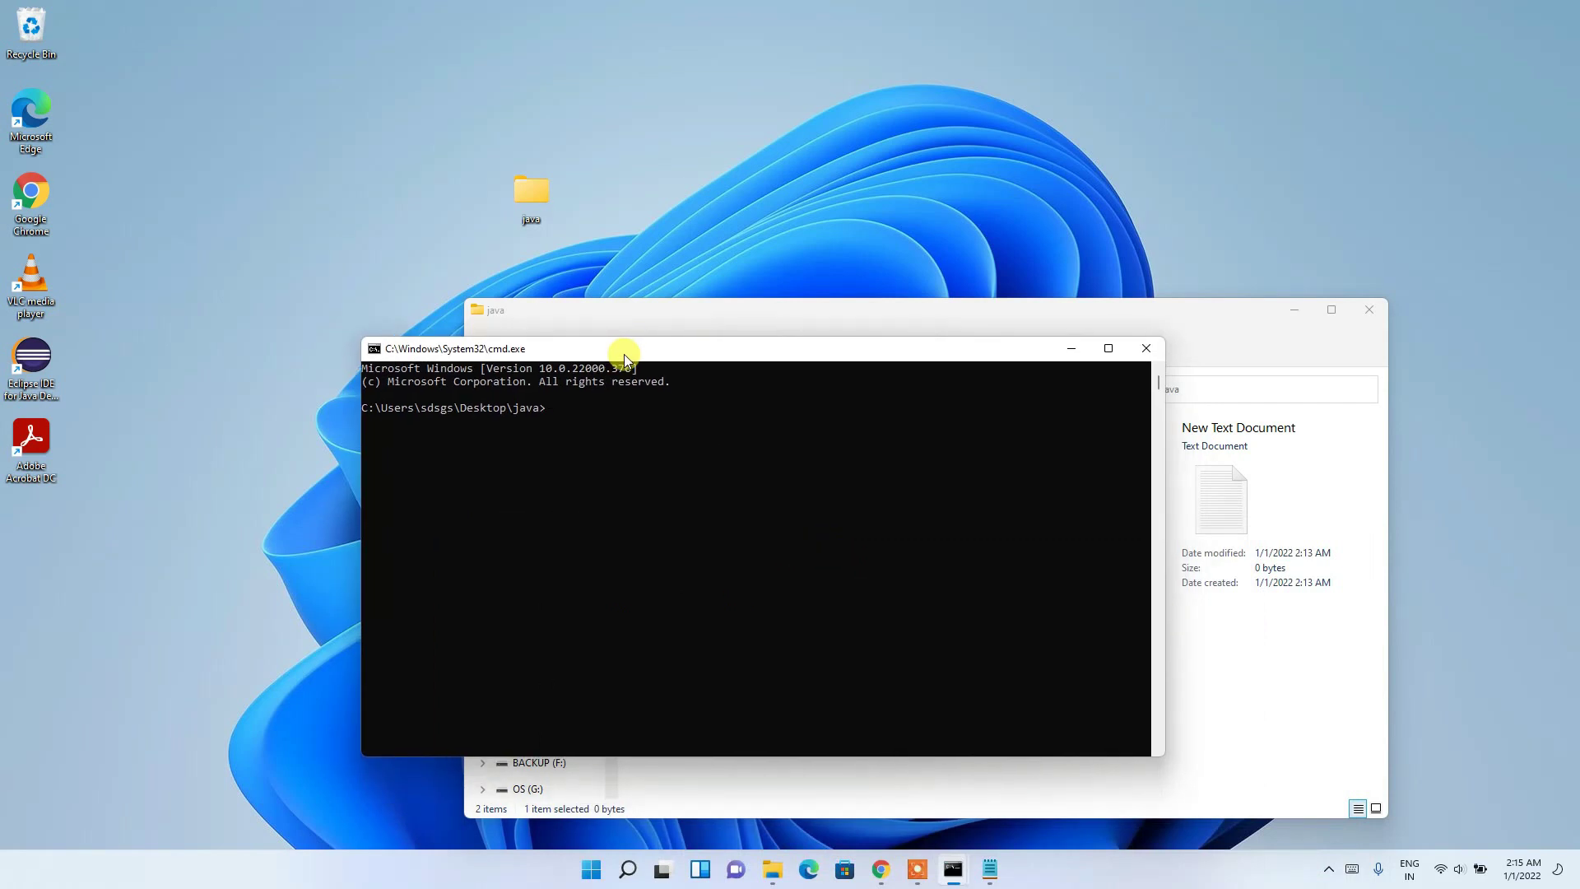
- Compile HelloWorld.java with javac and run java HelloWorld, which prints Hello World!!
text(javac HelloWorld.java)
key(Return)
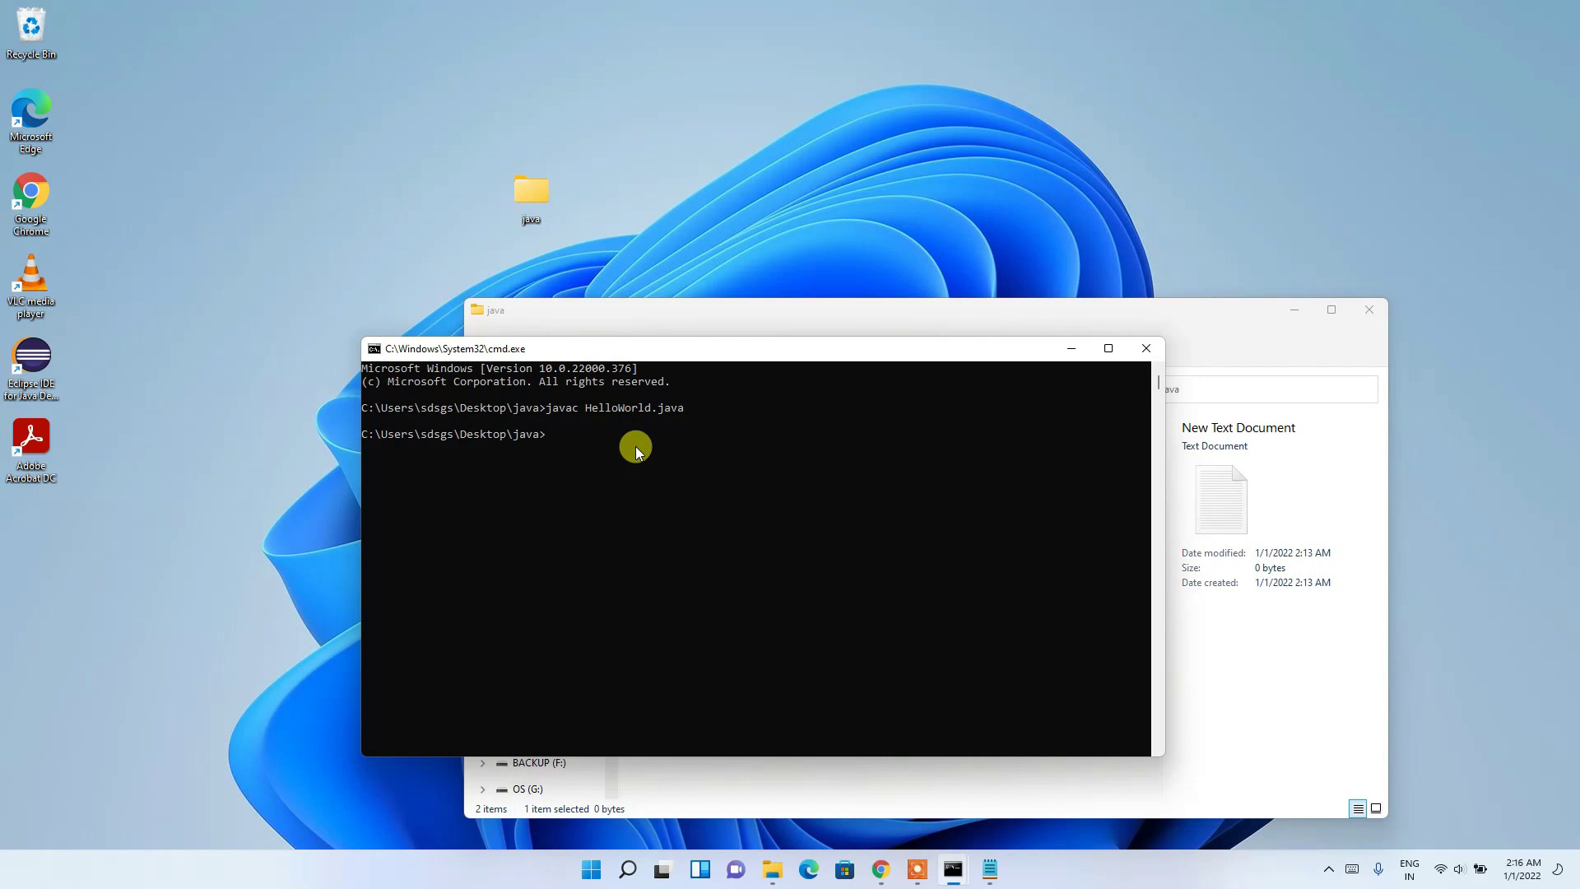
drag(609, 357, 790, 614)
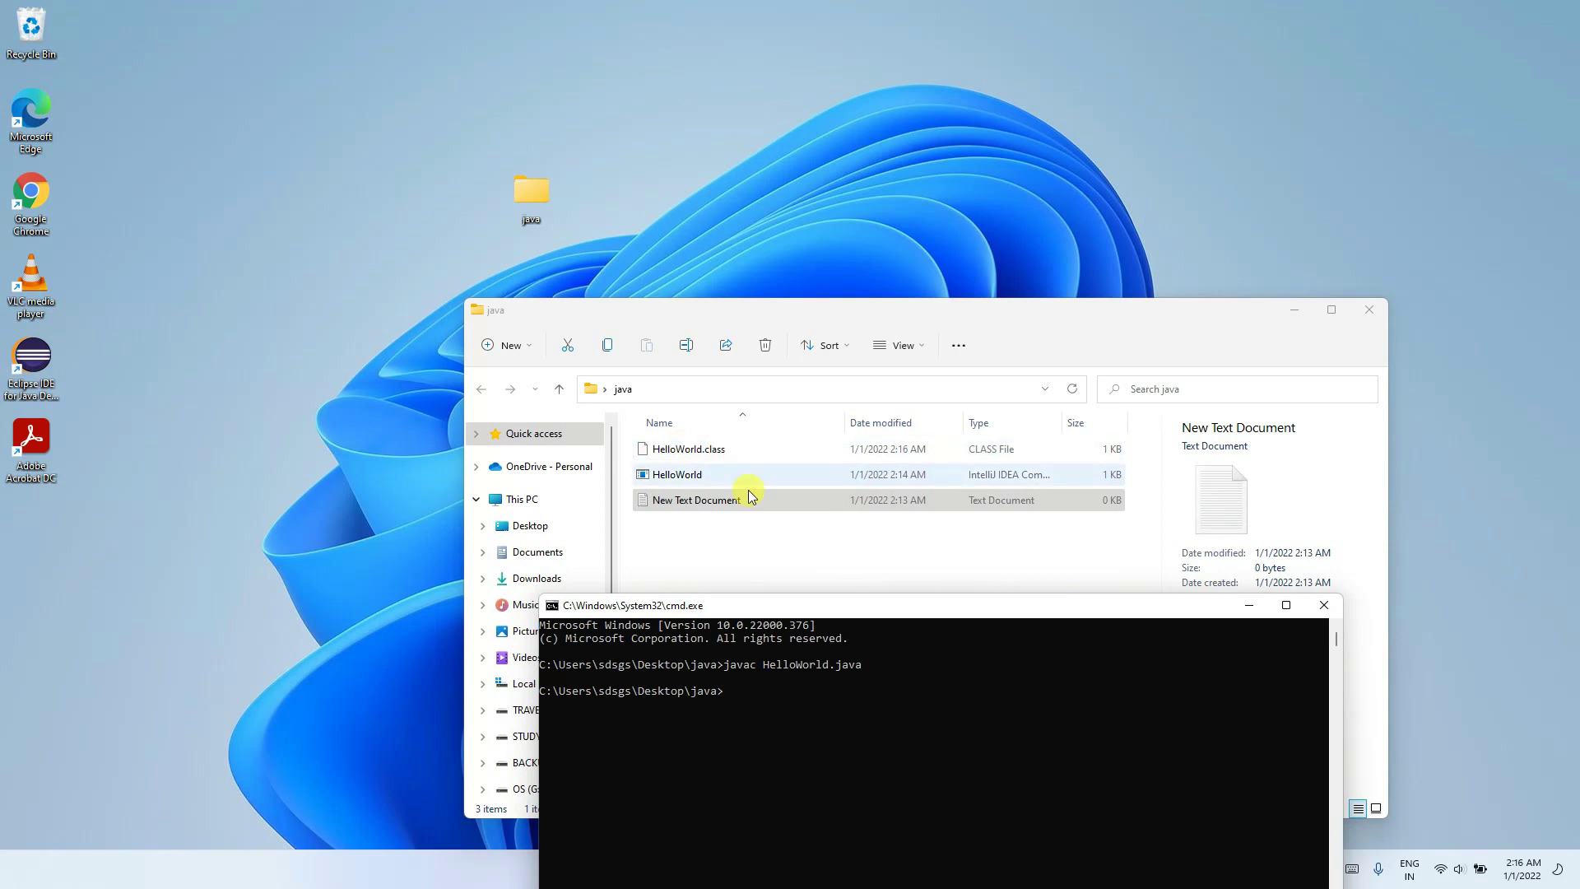
drag(873, 606, 650, 325)
text(java HelloWorld)
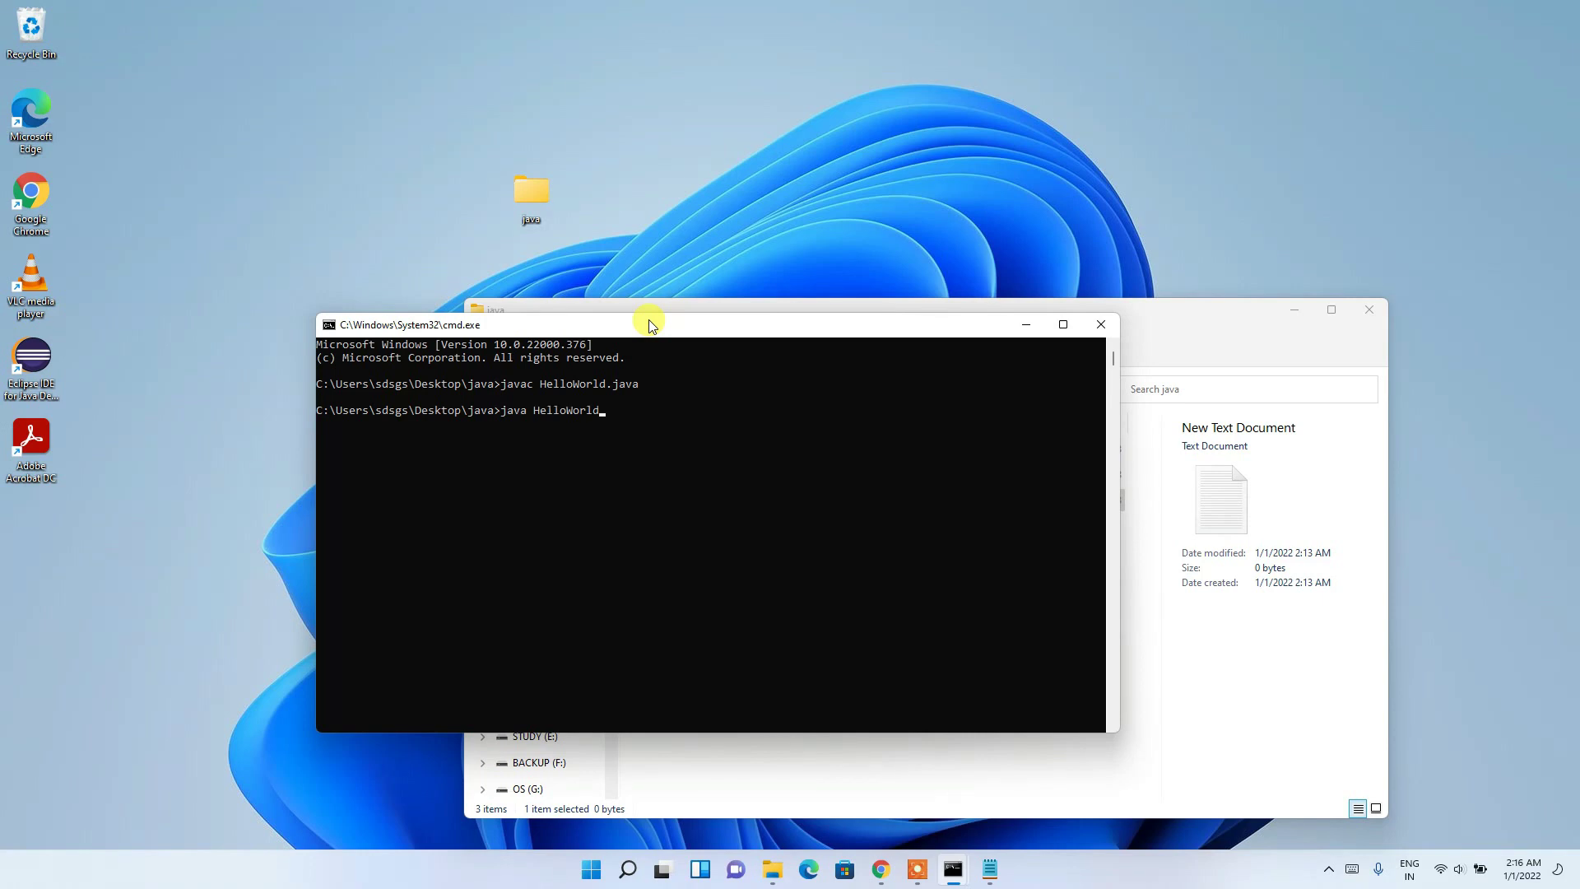
key(Return)
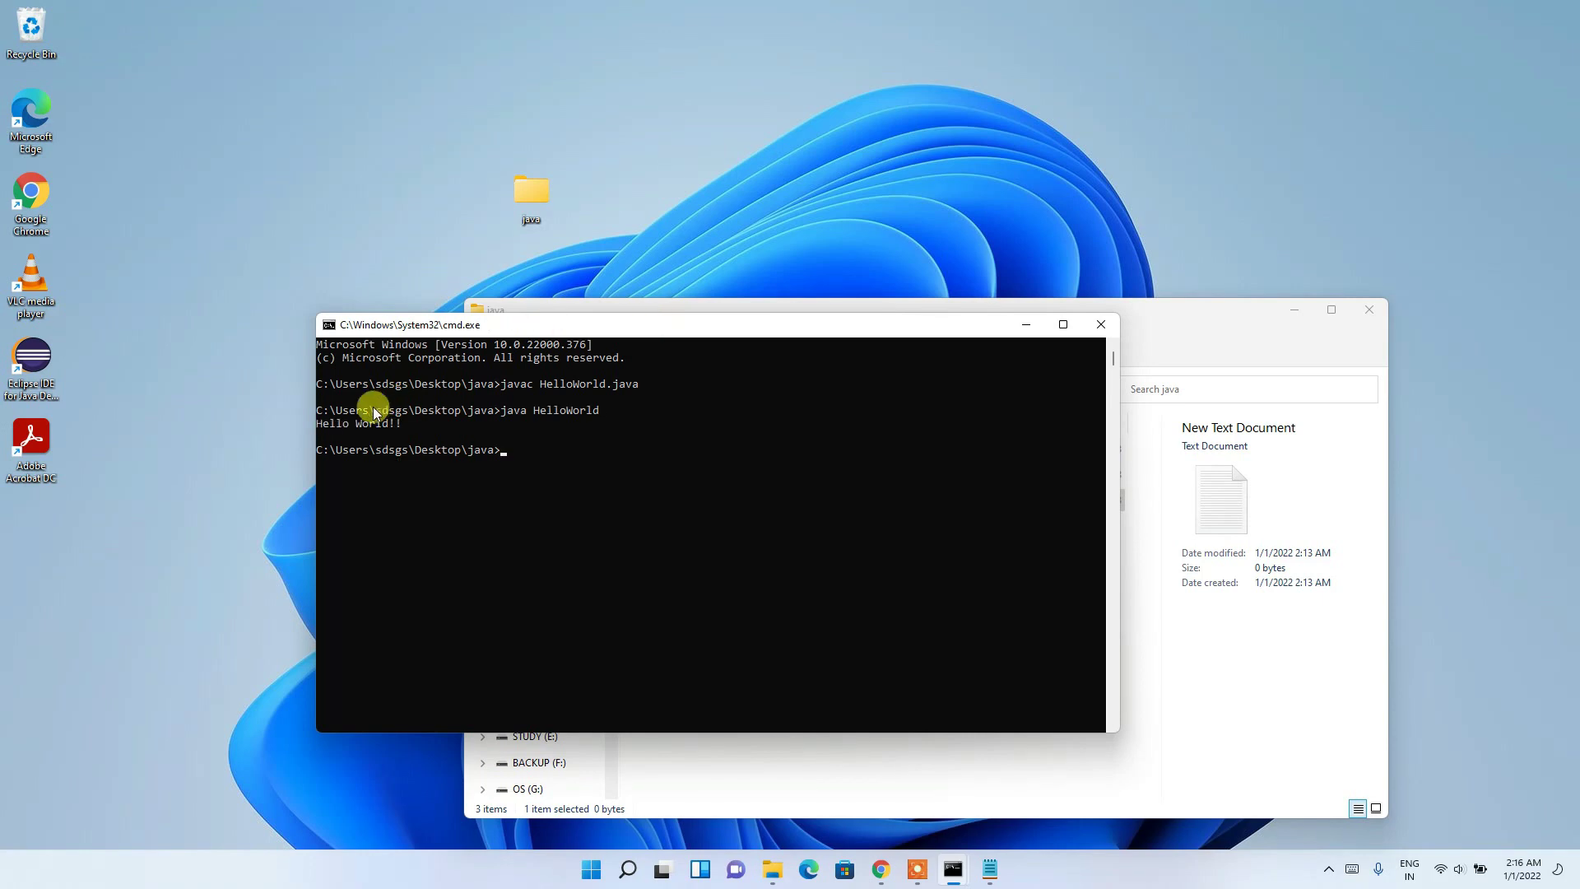
drag(420, 427, 269, 422)
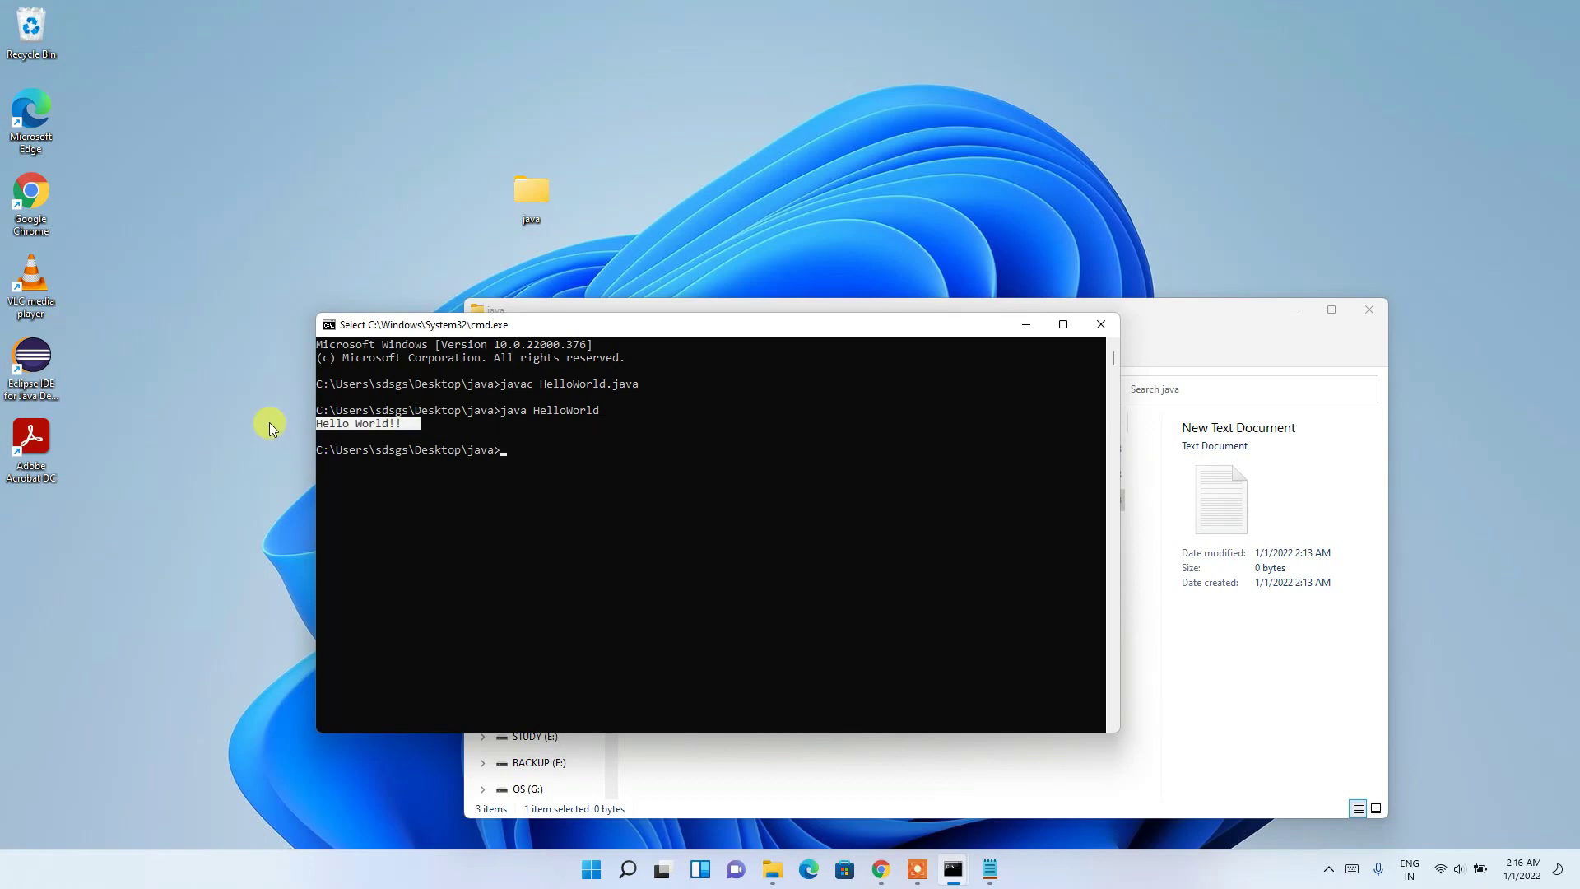